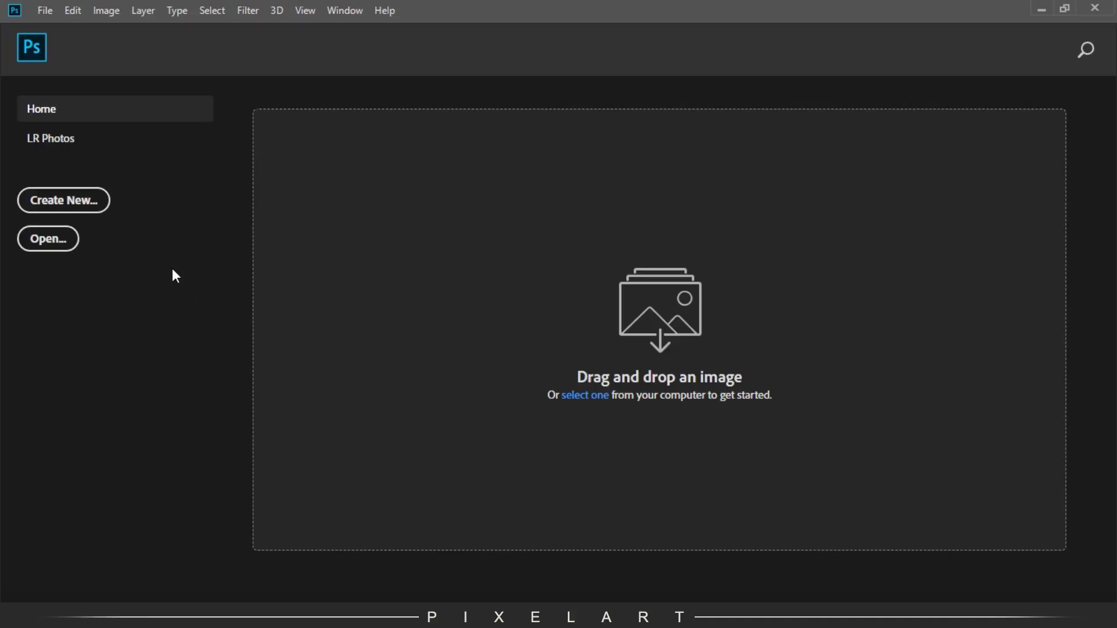
Start a new document sized 1400 × 1000 pixels at 150 pixels per inch.
{"action": "left_click", "coordinate": [85, 201]}
{"action": "double_click", "coordinate": [804, 225]}
{"action": "type", "text": "1400"}
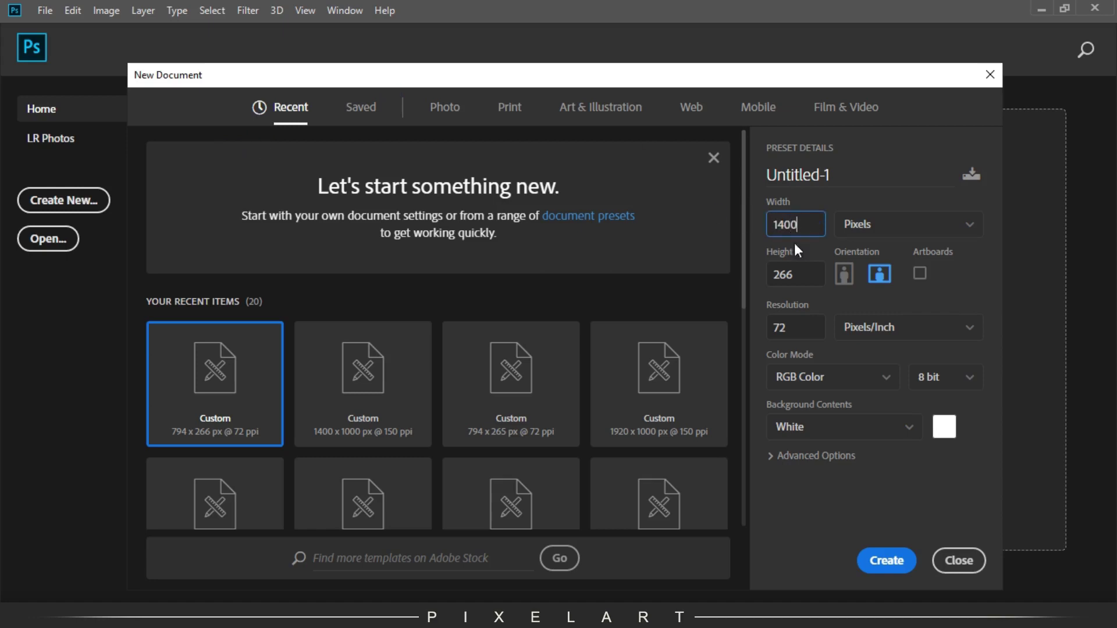
{"action": "double_click", "coordinate": [783, 273]}
{"action": "type", "text": "1000"}
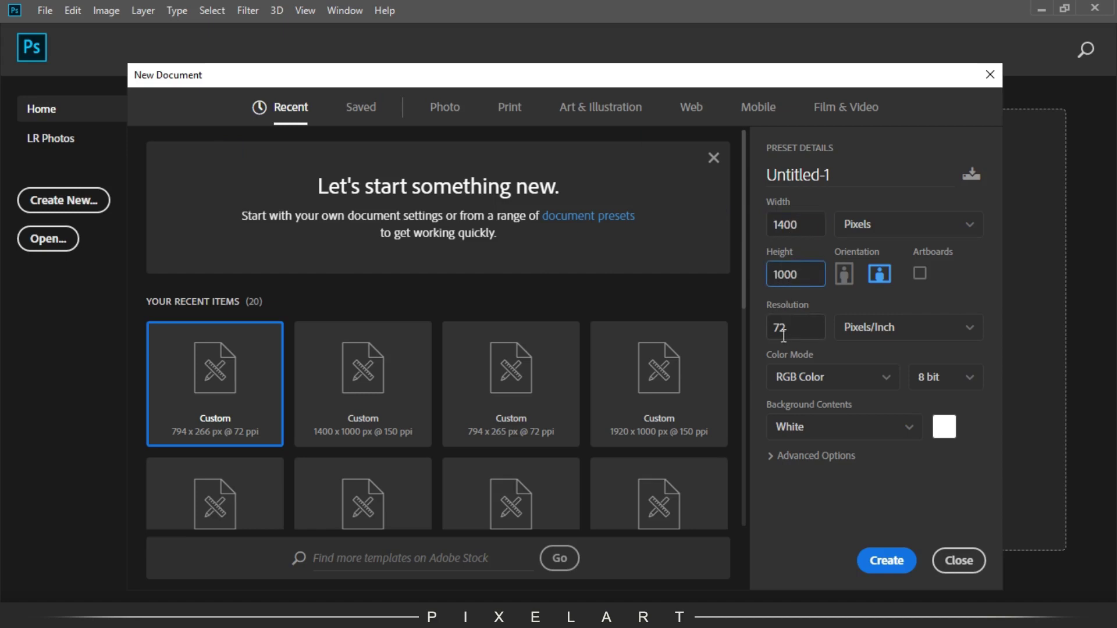
{"action": "double_click", "coordinate": [779, 329]}
{"action": "type", "text": "150"}
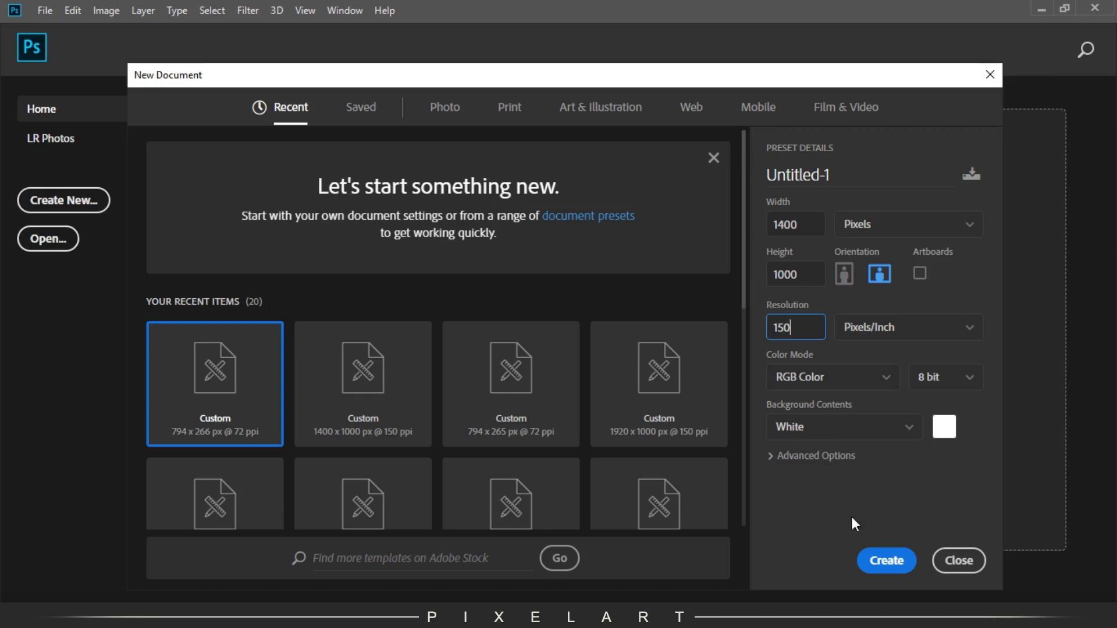
{"action": "left_click", "coordinate": [881, 567]}
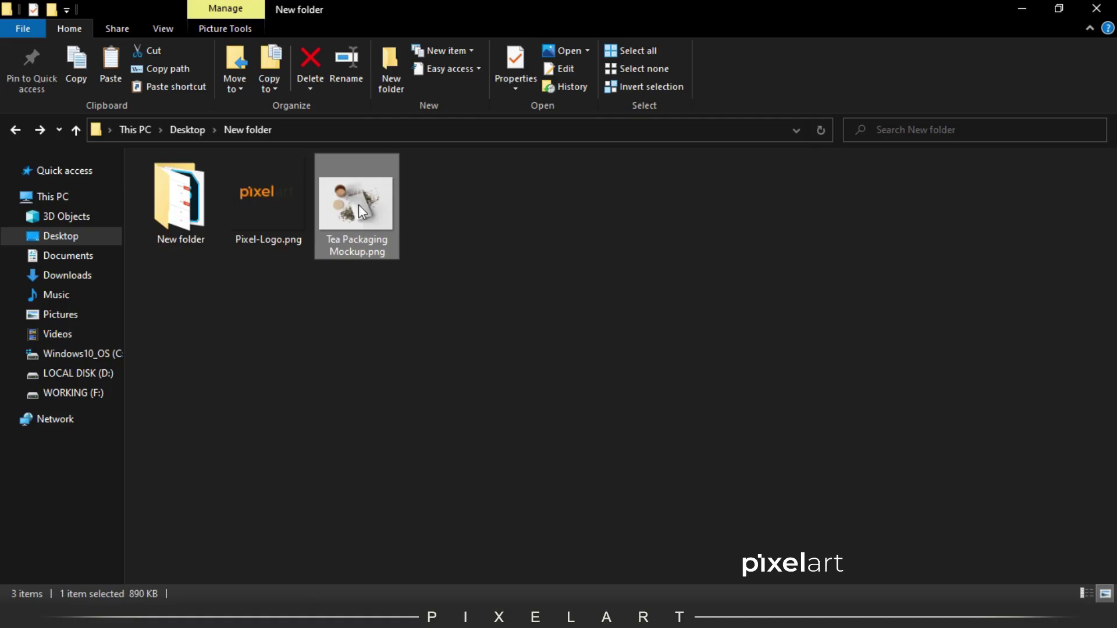
Place Tea Packaging Mockup.png, scale it to fill the canvas, and zoom in on the pouch.
{"action": "mouse_move", "coordinate": [359, 204]}
{"action": "left_mouse_down"}
{"action": "mouse_move", "coordinate": [341, 333]}
{"action": "mouse_move", "coordinate": [385, 360]}
{"action": "left_mouse_up"}
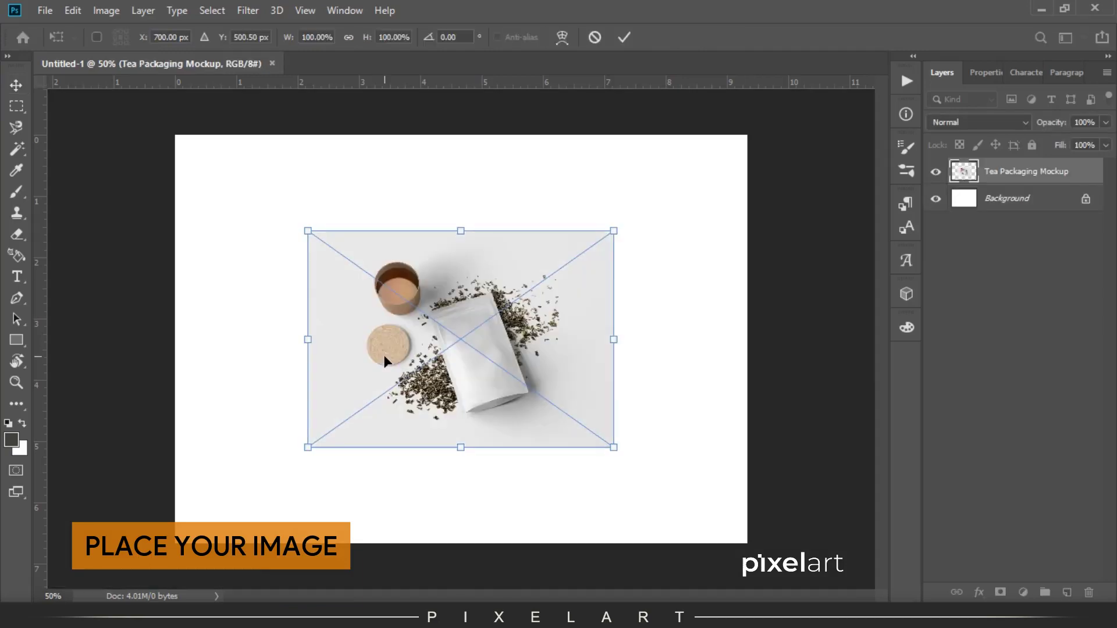
{"action": "left_click_drag", "start_coordinate": [616, 229], "coordinate": [764, 144]}
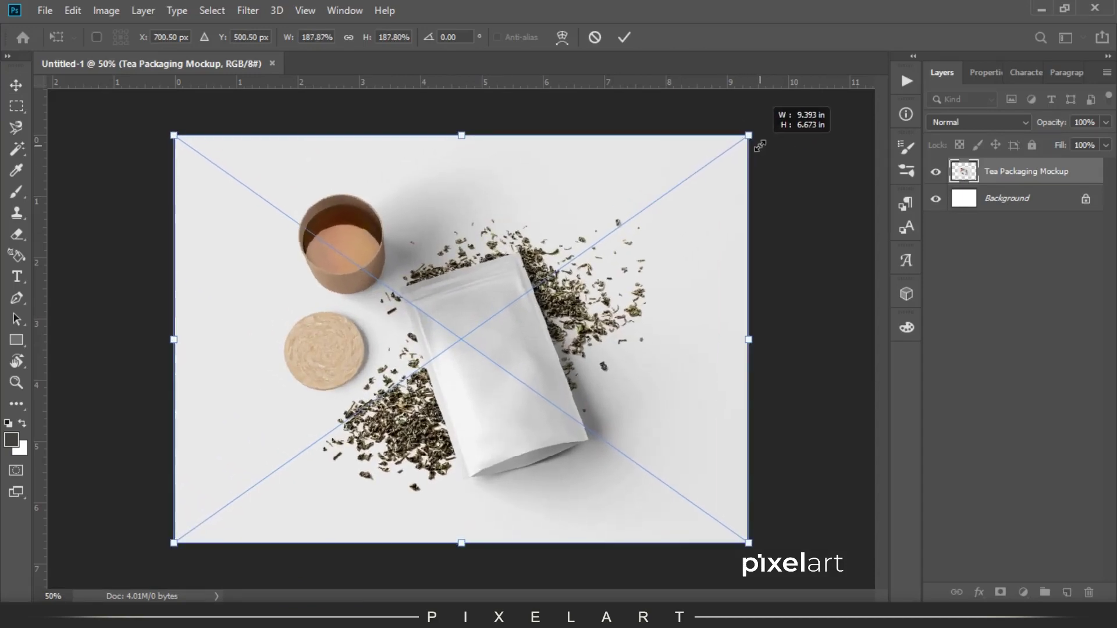
{"action": "left_click_drag", "start_coordinate": [763, 145], "coordinate": [763, 147]}
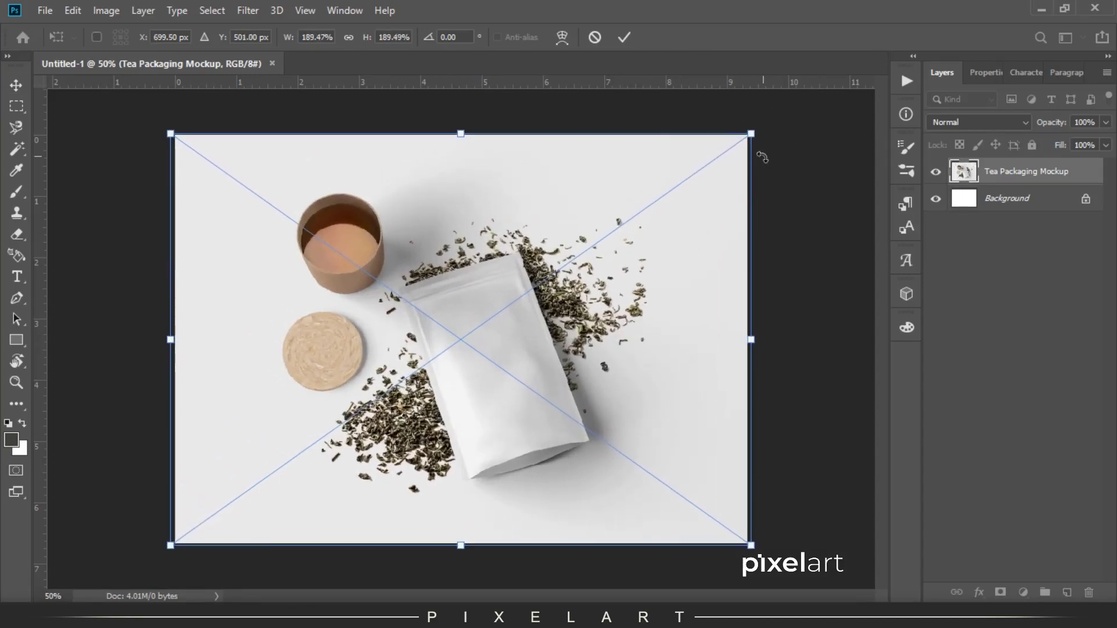
{"action": "key", "text": "Return"}
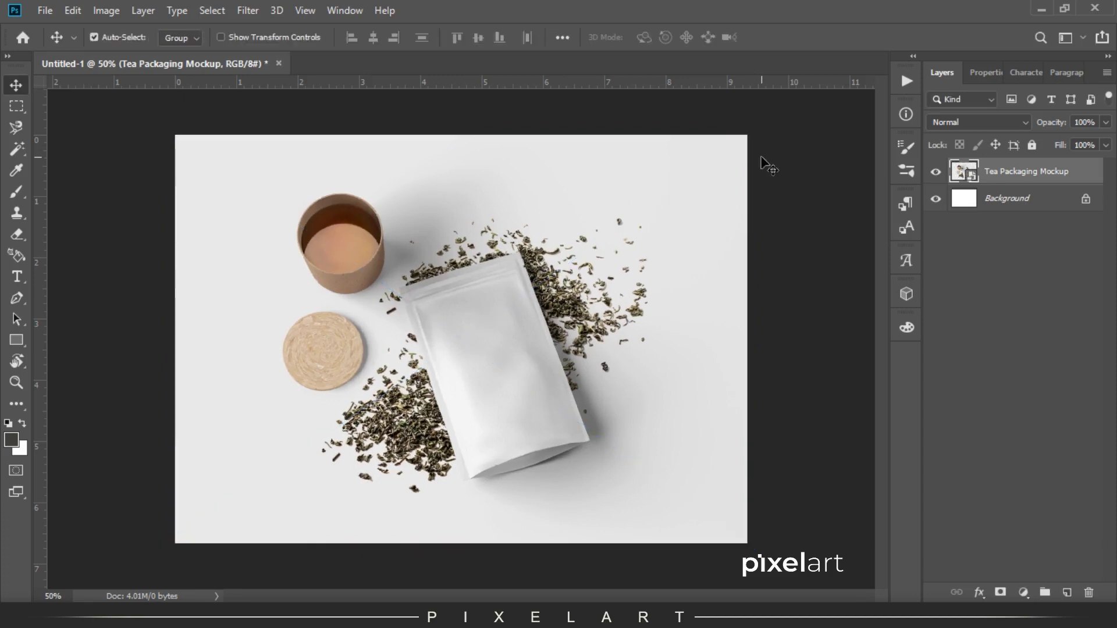
{"action": "key", "text": "ctrl+plus"}
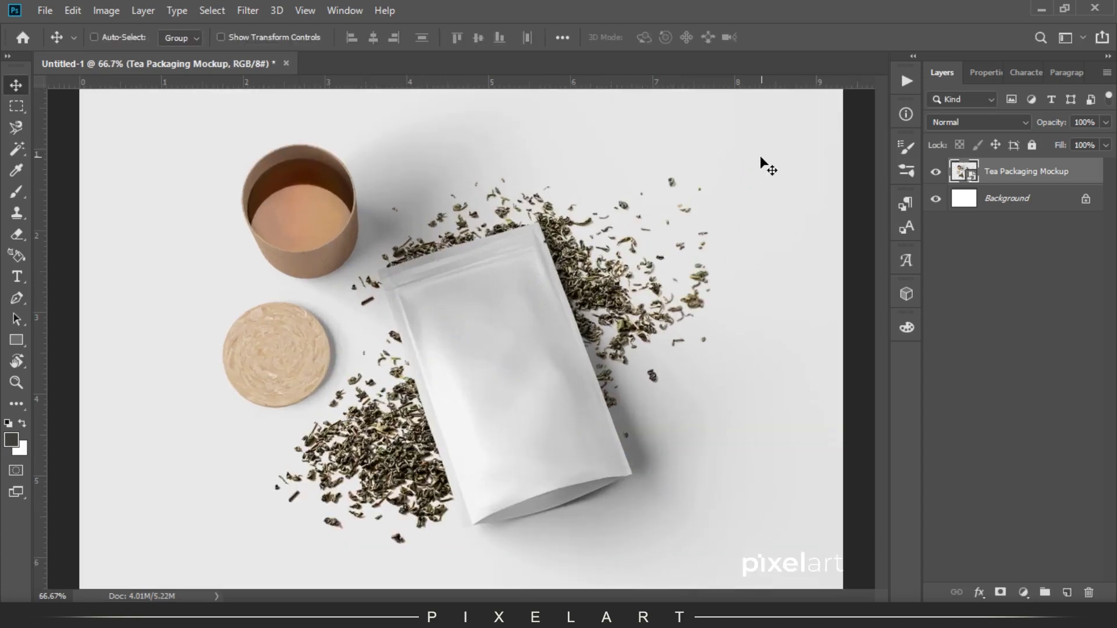
{"action": "key", "text": "ctrl+plus"}
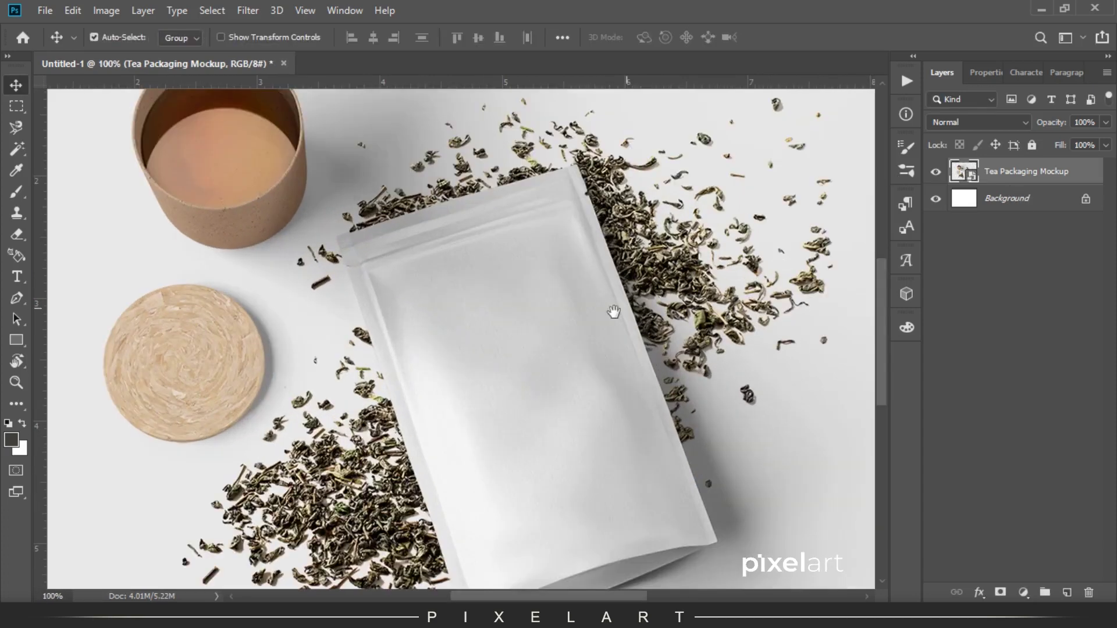
{"action": "left_click_drag", "start_coordinate": [592, 302], "coordinate": [593, 265]}
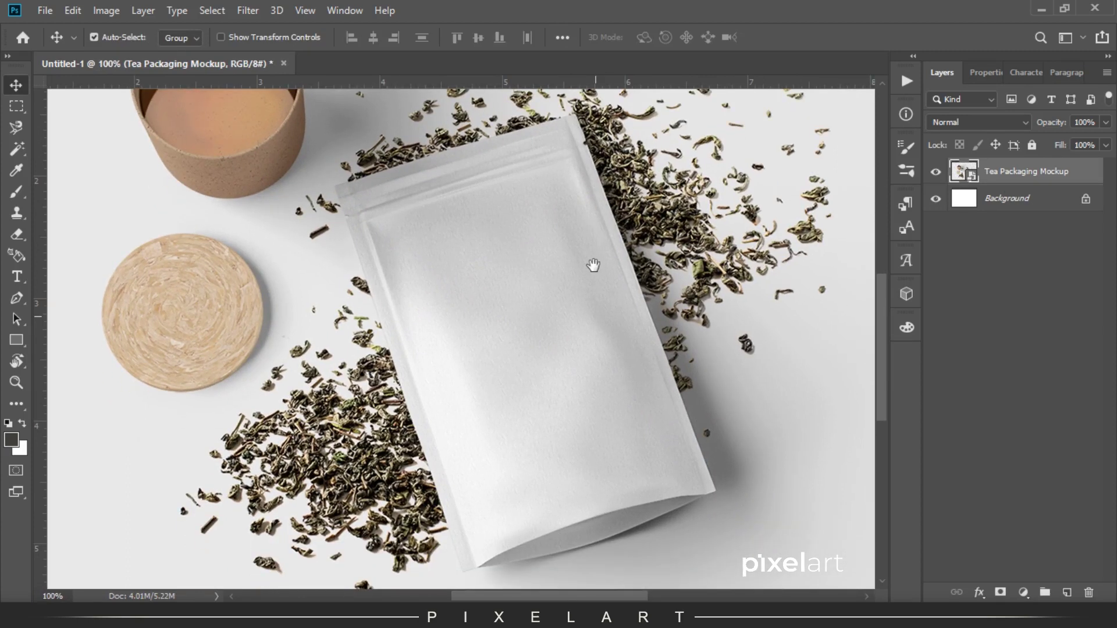
{"action": "left_click_drag", "start_coordinate": [593, 265], "coordinate": [593, 260]}
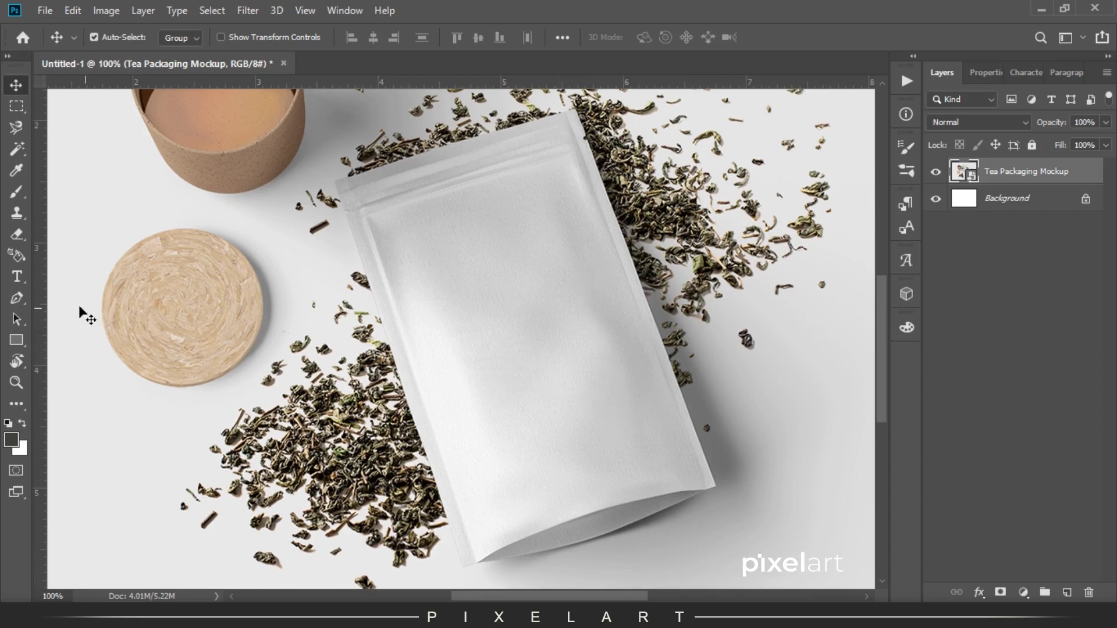
Trace the pouch's left edge up to its top-left corner with the Pen tool in Shape mode.
{"action": "left_click", "coordinate": [20, 298]}
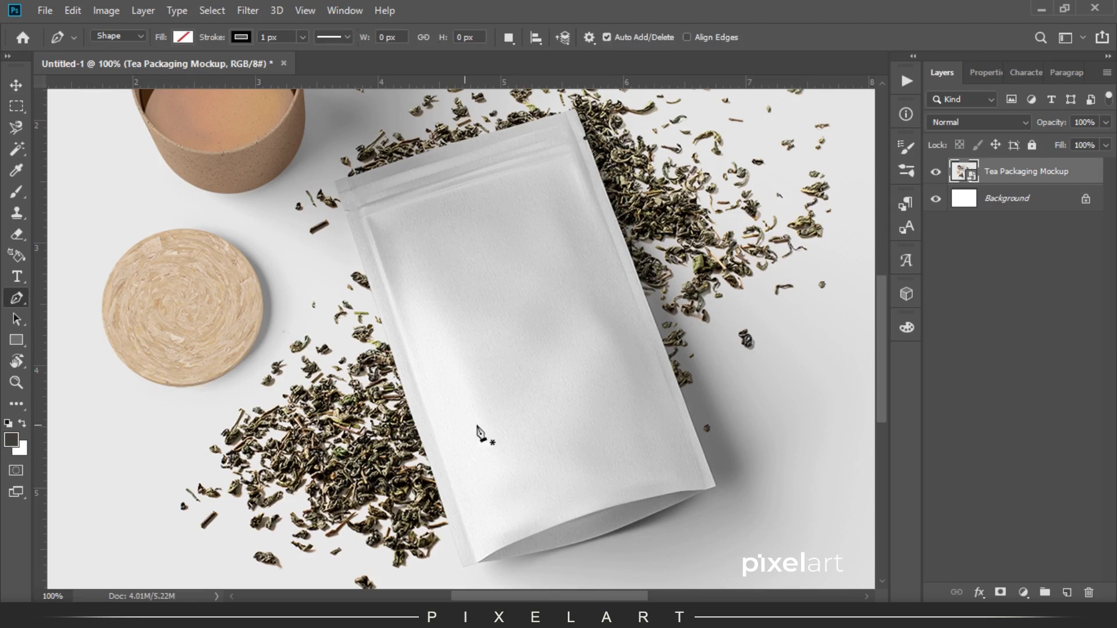
{"action": "key", "text": "ctrl+plus"}
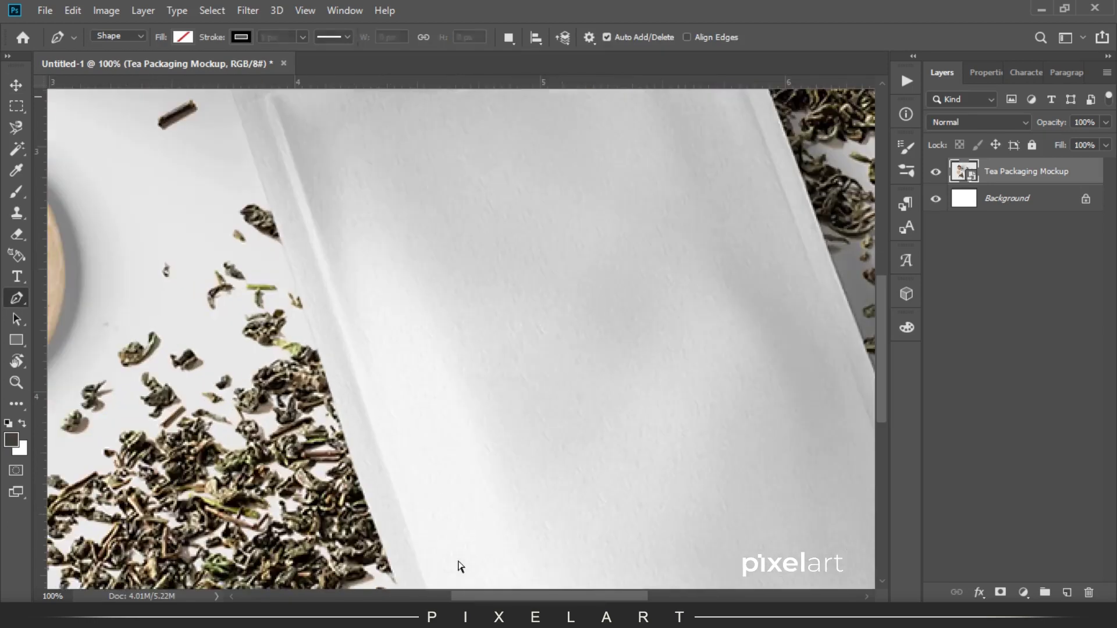
{"action": "scroll", "coordinate": [431, 252], "scroll_direction": "down", "scroll_amount": 3}
{"action": "scroll", "coordinate": [431, 252], "scroll_direction": "down", "scroll_amount": 2}
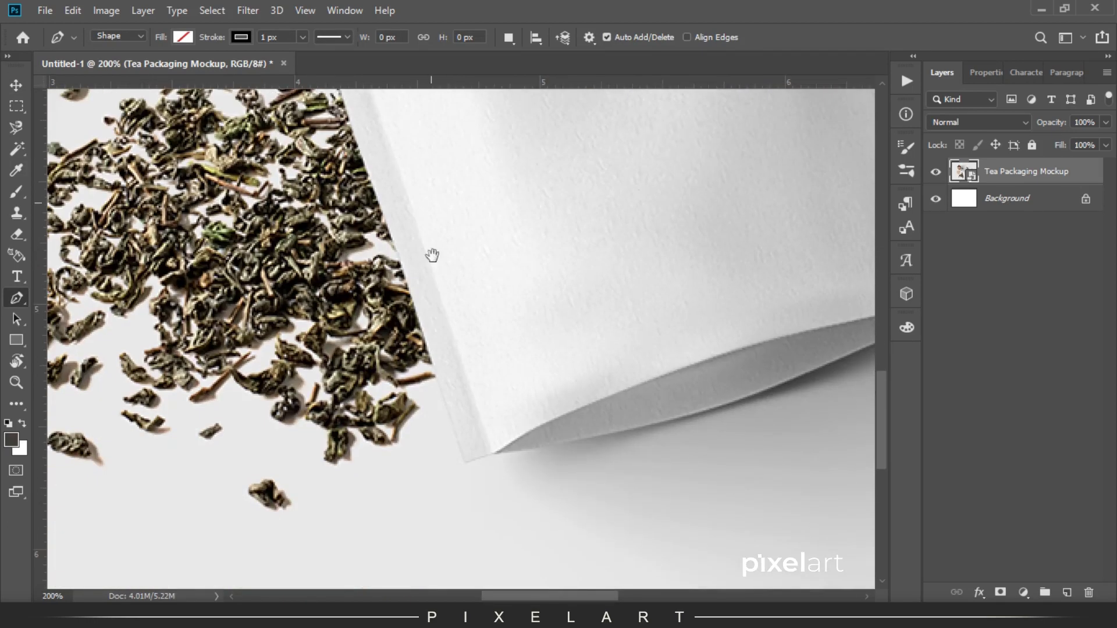
{"action": "left_click", "coordinate": [465, 462]}
{"action": "scroll", "coordinate": [498, 573], "scroll_direction": "up", "scroll_amount": 3}
{"action": "scroll", "coordinate": [474, 532], "scroll_direction": "up", "scroll_amount": 3}
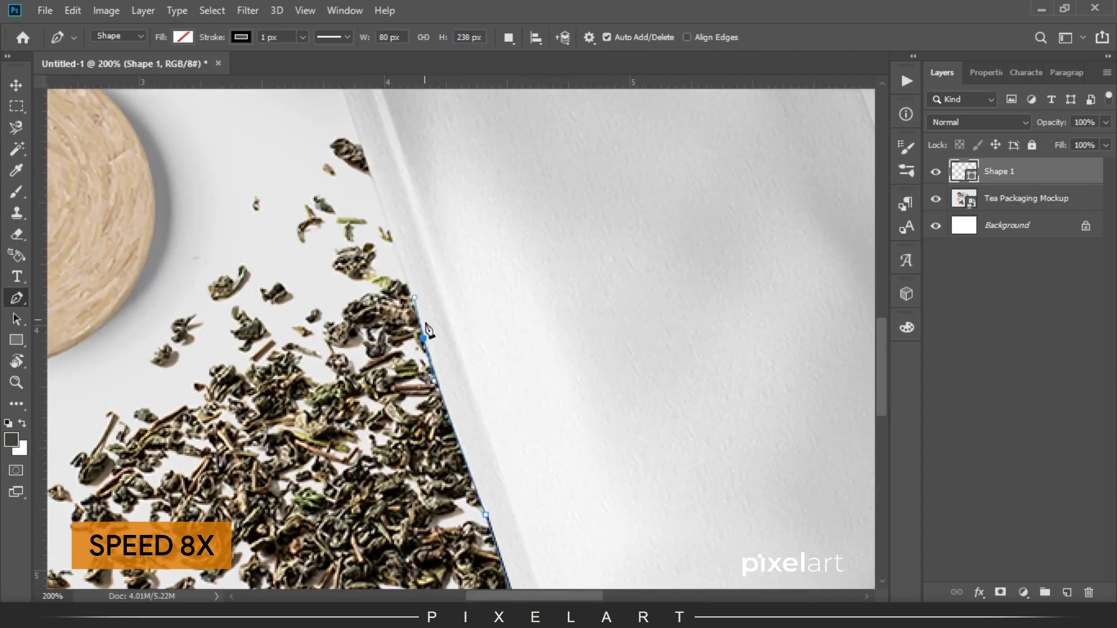
{"action": "scroll", "coordinate": [424, 324], "scroll_direction": "up", "scroll_amount": 2}
{"action": "left_click", "coordinate": [397, 320]}
{"action": "scroll", "coordinate": [397, 319], "scroll_direction": "up", "scroll_amount": 3}
{"action": "left_click", "coordinate": [341, 418]}
{"action": "left_click", "coordinate": [465, 401]}
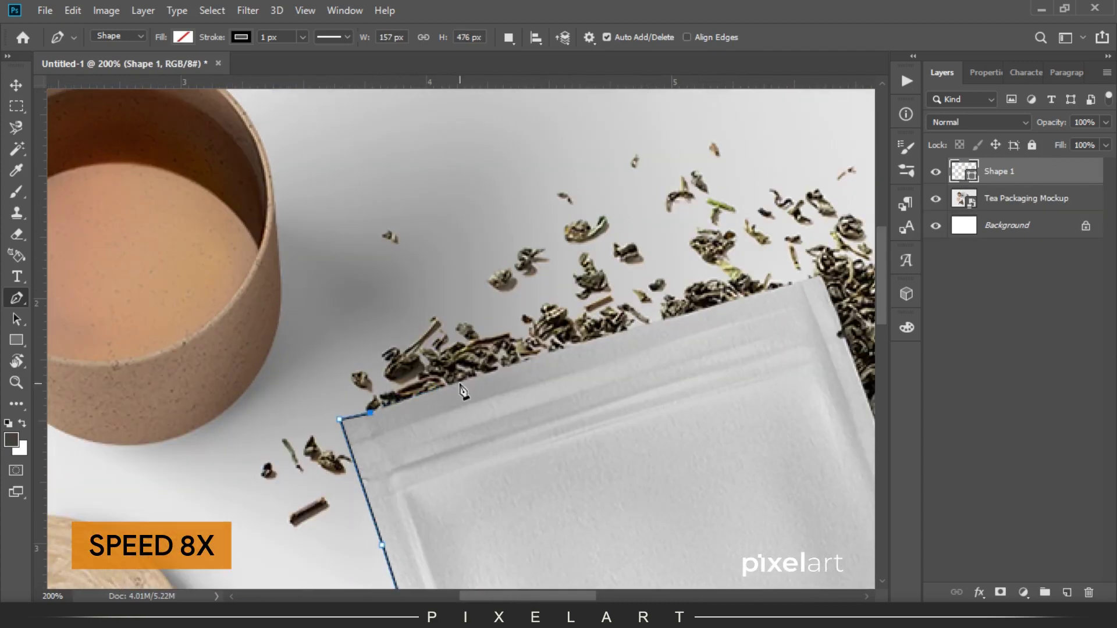
Continue the outline along the pouch's top edge and down its right edge.
{"action": "scroll", "coordinate": [466, 402], "scroll_direction": "right", "scroll_amount": 3}
{"action": "left_click", "coordinate": [457, 377]}
{"action": "left_click", "coordinate": [569, 346]}
{"action": "left_click", "coordinate": [671, 316]}
{"action": "left_click", "coordinate": [690, 310]}
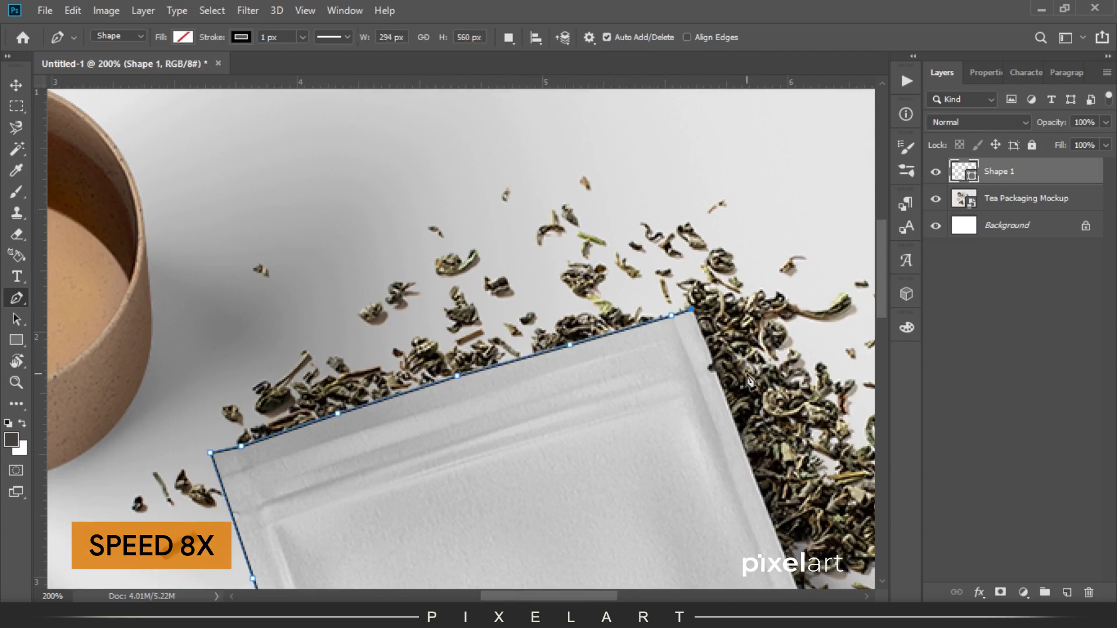
{"action": "scroll", "coordinate": [690, 311], "scroll_direction": "down", "scroll_amount": 3}
{"action": "right_click", "coordinate": [523, 181]}
{"action": "key", "text": "Escape"}
{"action": "scroll", "coordinate": [522, 180], "scroll_direction": "down", "scroll_amount": 5}
{"action": "scroll", "coordinate": [483, 181], "scroll_direction": "right", "scroll_amount": 3}
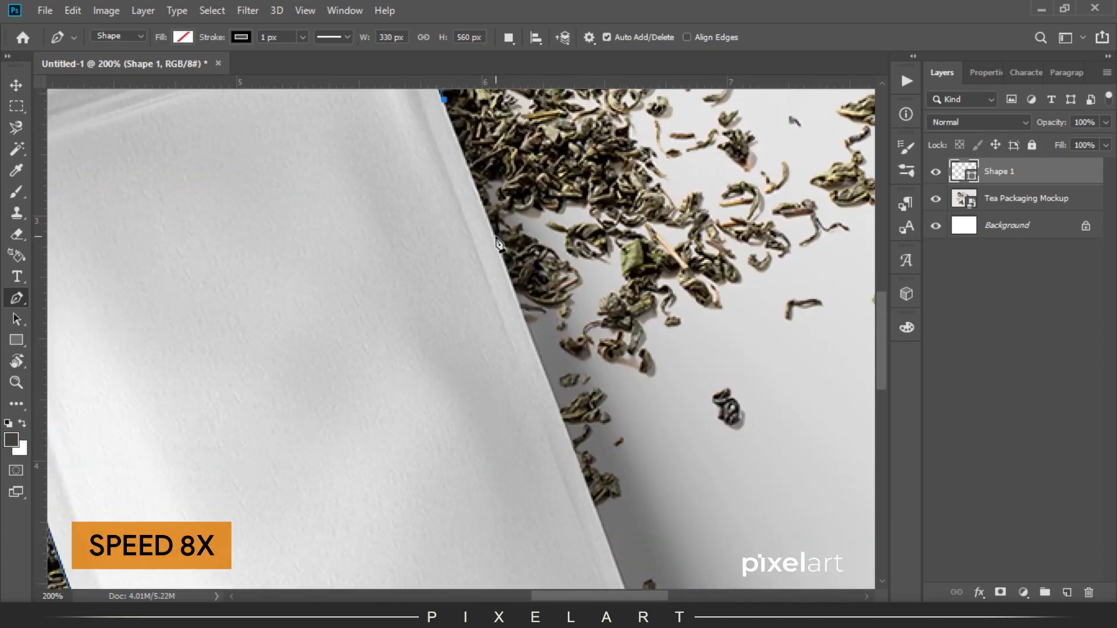
{"action": "left_click", "coordinate": [460, 109]}
{"action": "left_click", "coordinate": [483, 172]}
{"action": "left_click", "coordinate": [520, 269]}
Trace the curved bottom edge with sharp corners and close the Shape 1 path.
{"action": "scroll", "coordinate": [523, 274], "scroll_direction": "down", "scroll_amount": 3}
{"action": "scroll", "coordinate": [524, 273], "scroll_direction": "right", "scroll_amount": 1}
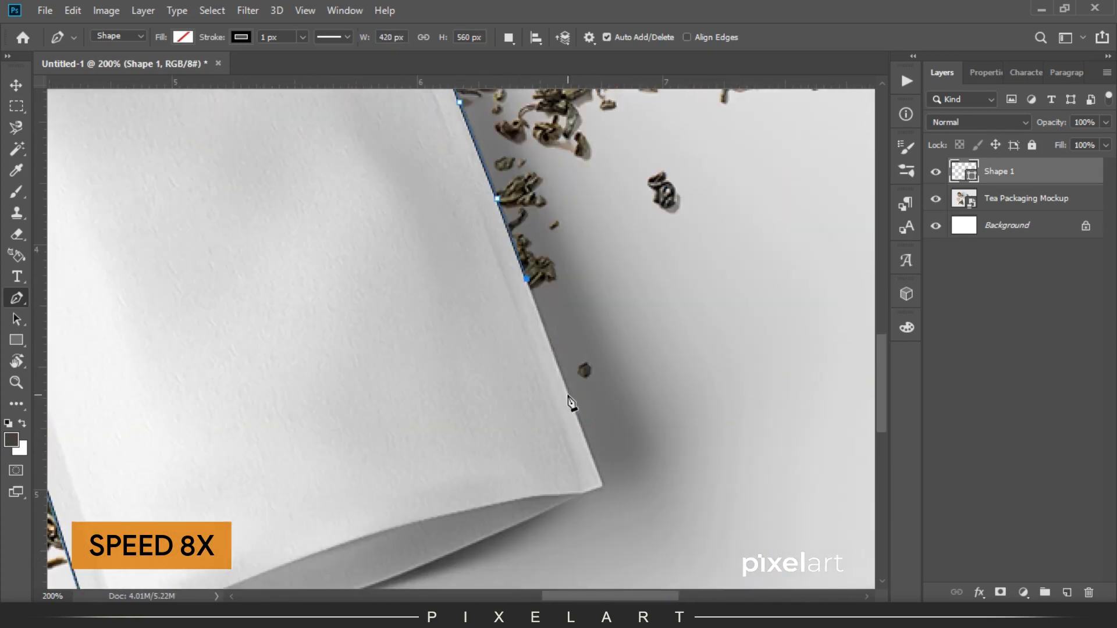
{"action": "left_click", "coordinate": [569, 394]}
{"action": "scroll", "coordinate": [569, 393], "scroll_direction": "down", "scroll_amount": 6}
{"action": "left_click", "coordinate": [615, 336]}
{"action": "left_click", "coordinate": [573, 358]}
{"action": "left_click", "coordinate": [403, 429]}
{"action": "left_click_drag", "start_coordinate": [224, 476], "coordinate": [168, 464]}
{"action": "left_click", "coordinate": [224, 476], "text": "alt"}
{"action": "left_click", "coordinate": [137, 488]}
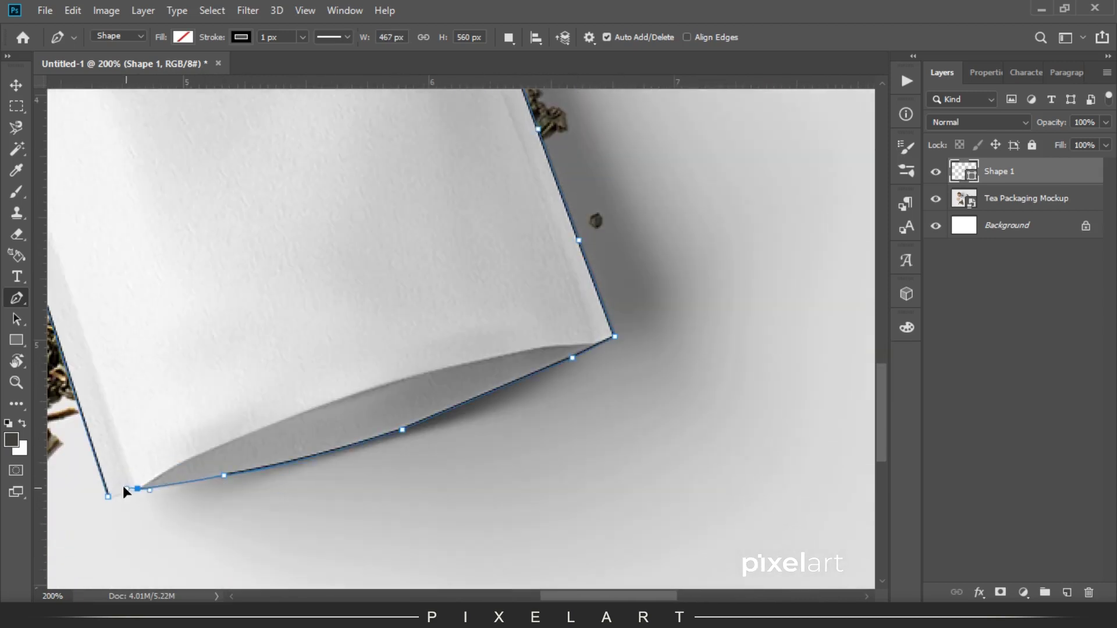
{"action": "left_click_drag", "start_coordinate": [103, 494], "coordinate": [100, 491]}
{"action": "left_click", "coordinate": [137, 489], "text": "alt"}
{"action": "left_click", "coordinate": [108, 496]}
Zoom out and load the Shape 1 outline as a selection.
{"action": "key", "text": "ctrl+minus"}
{"action": "key", "text": "ctrl+minus"}
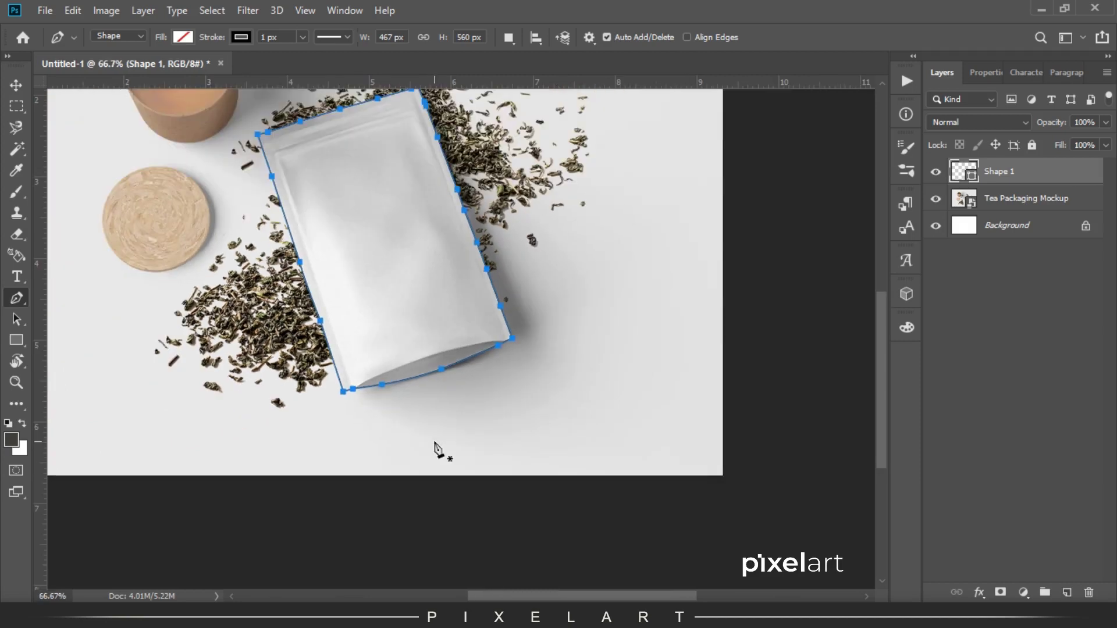
{"action": "left_click_drag", "start_coordinate": [442, 291], "coordinate": [470, 355]}
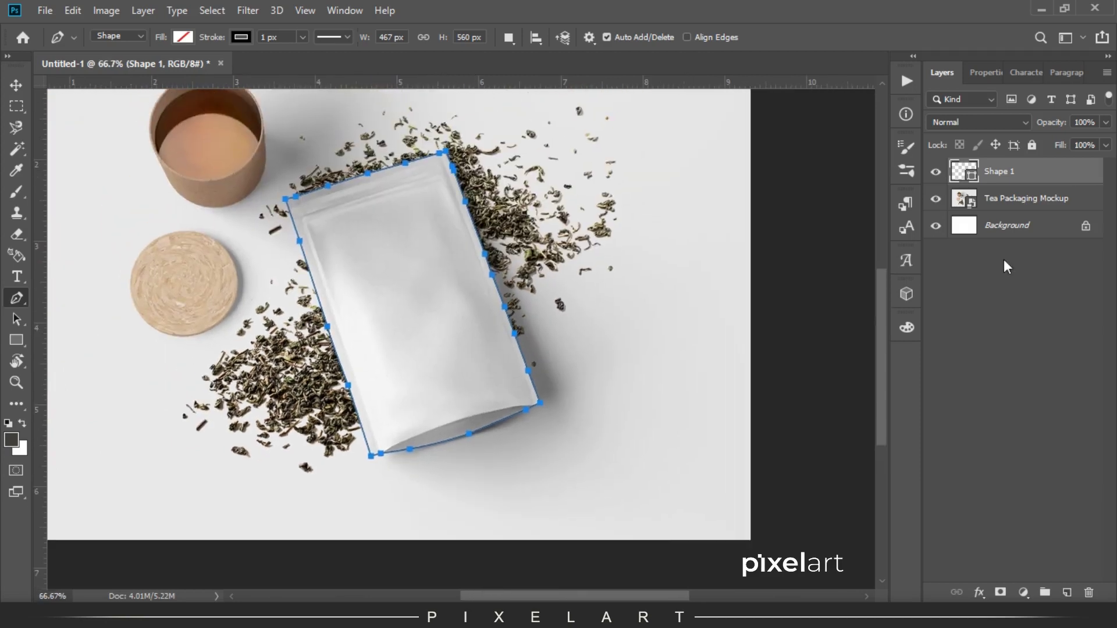
{"action": "left_click", "coordinate": [960, 173], "text": "ctrl"}
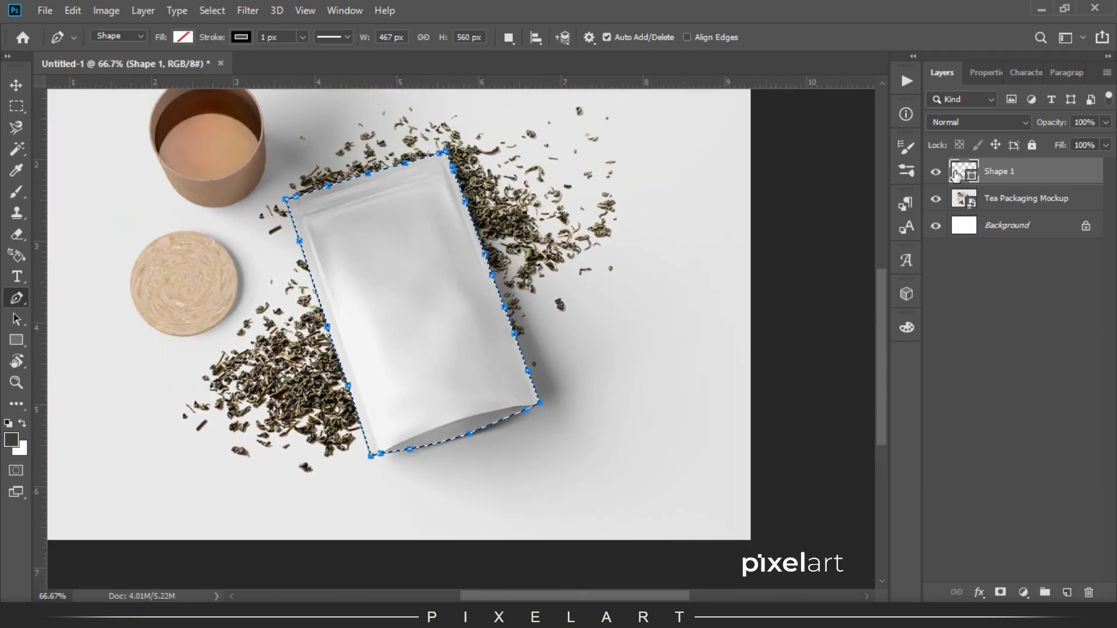
Hide Shape 1 and copy the selected pouch area from the mockup layer.
{"action": "left_click", "coordinate": [936, 172]}
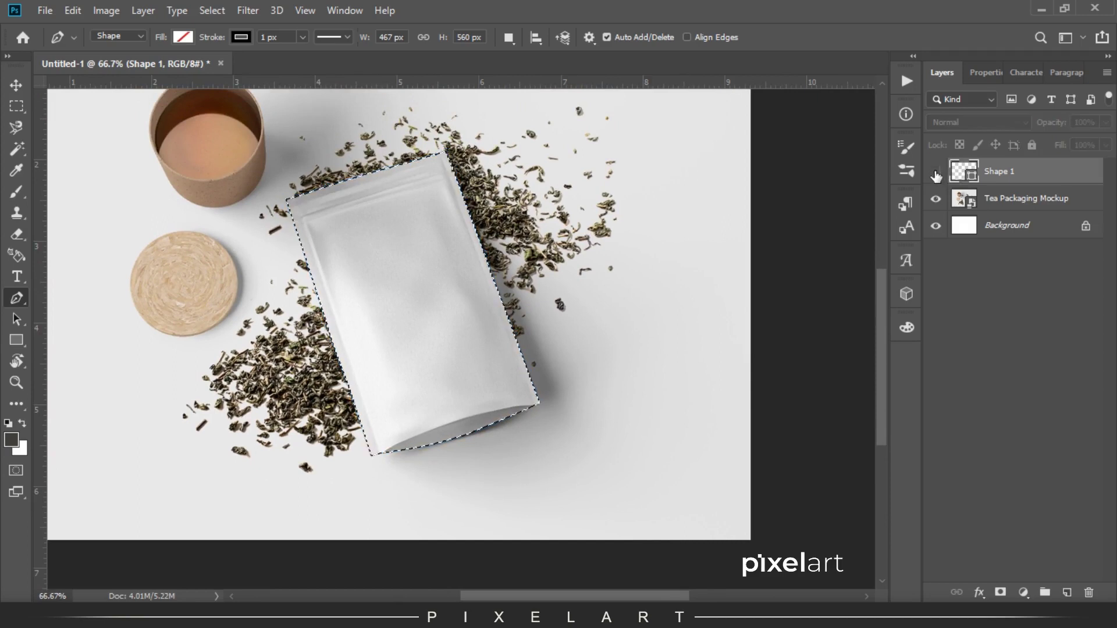
{"action": "left_click", "coordinate": [1010, 201]}
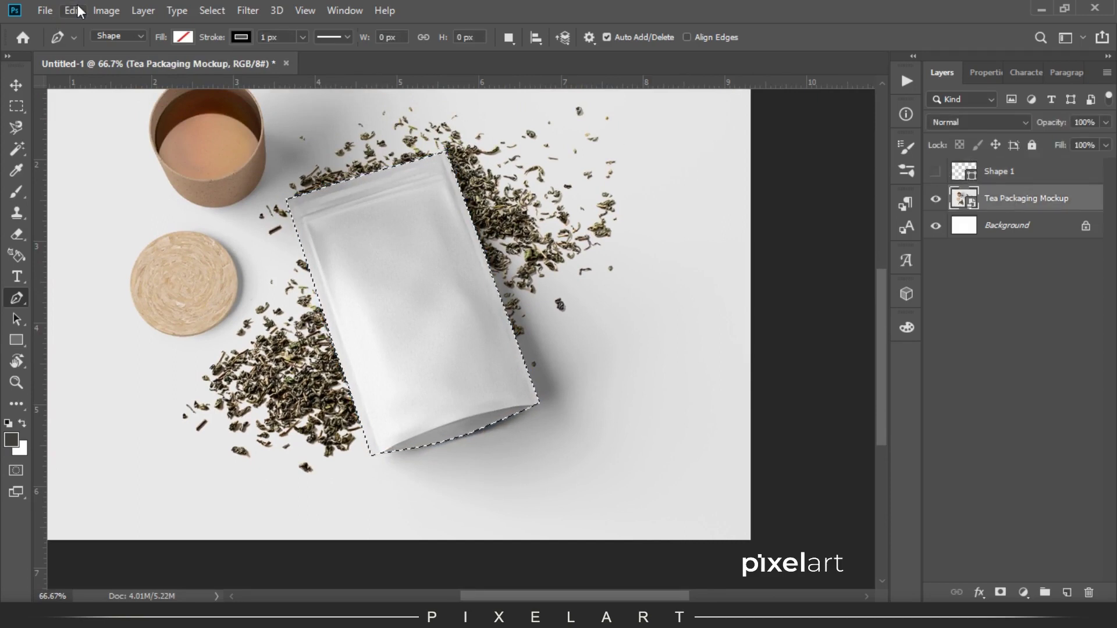
{"action": "left_click", "coordinate": [72, 11]}
{"action": "left_click", "coordinate": [132, 119]}
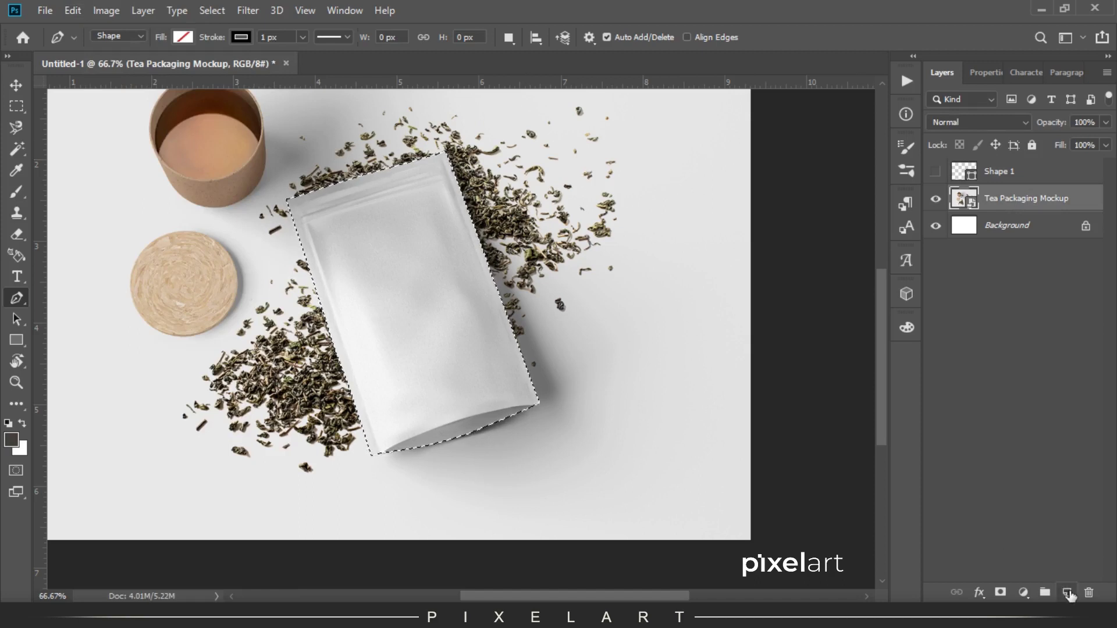
Paste the pouch in place onto a new Layer 1 and delete Shape 1.
{"action": "left_click", "coordinate": [1067, 591]}
{"action": "left_click", "coordinate": [73, 11]}
{"action": "mouse_move", "coordinate": [131, 167]}
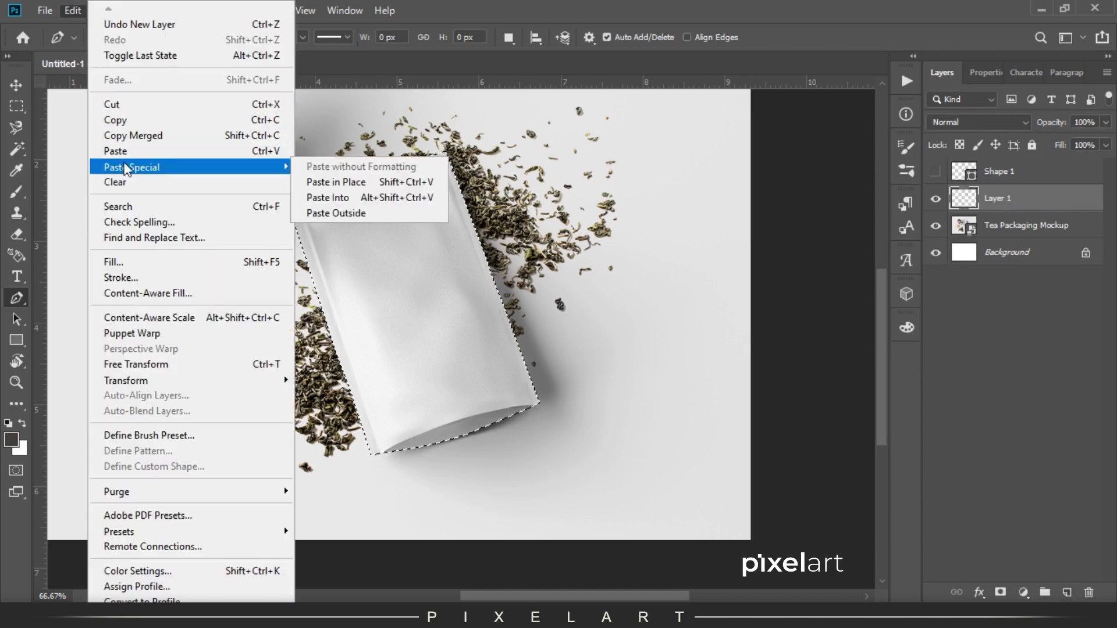
{"action": "left_click", "coordinate": [335, 181]}
{"action": "key", "text": "v"}
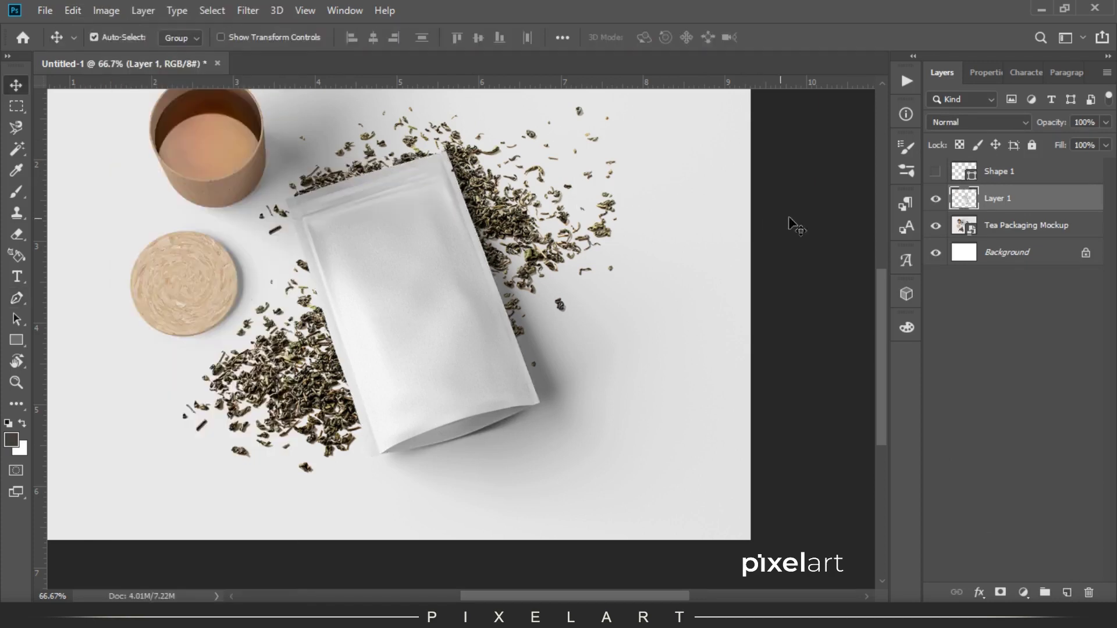
{"action": "left_click", "coordinate": [1028, 177]}
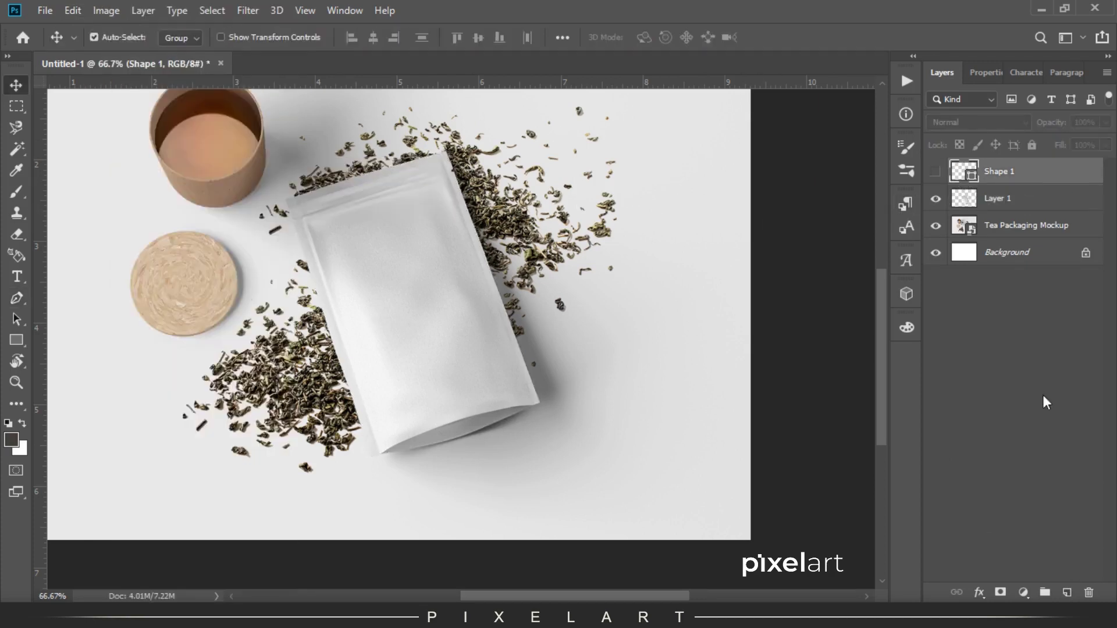
{"action": "left_click", "coordinate": [1088, 593]}
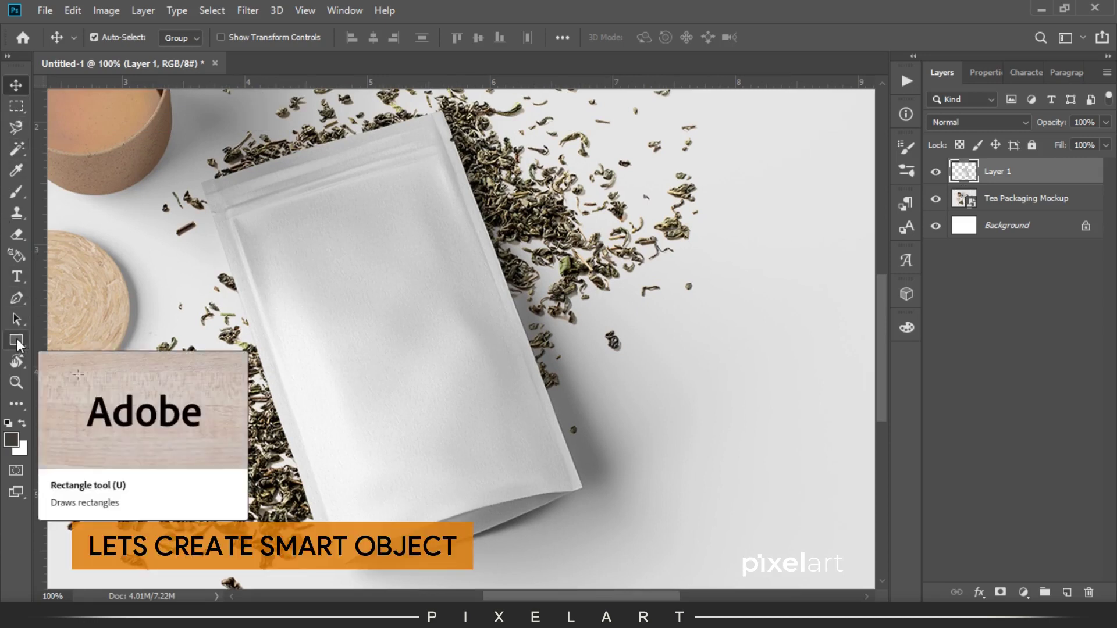
Draw a rectangle over the tea pouch with green fill and no stroke.
{"action": "left_click", "coordinate": [17, 342]}
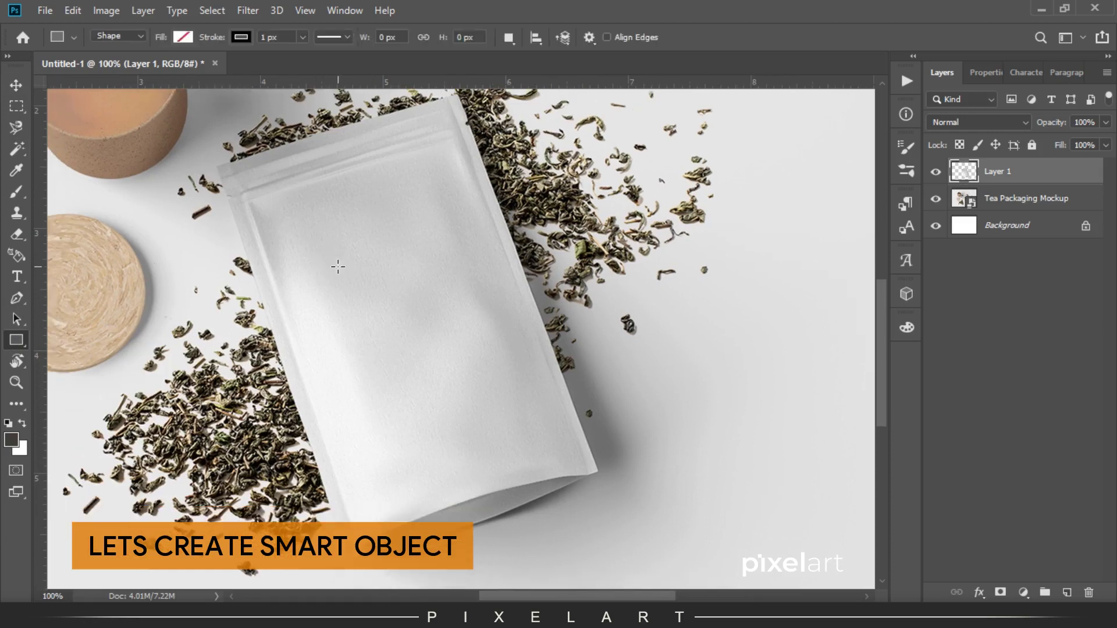
{"action": "key", "text": "ctrl+minus"}
{"action": "left_click_drag", "start_coordinate": [286, 202], "coordinate": [559, 504]}
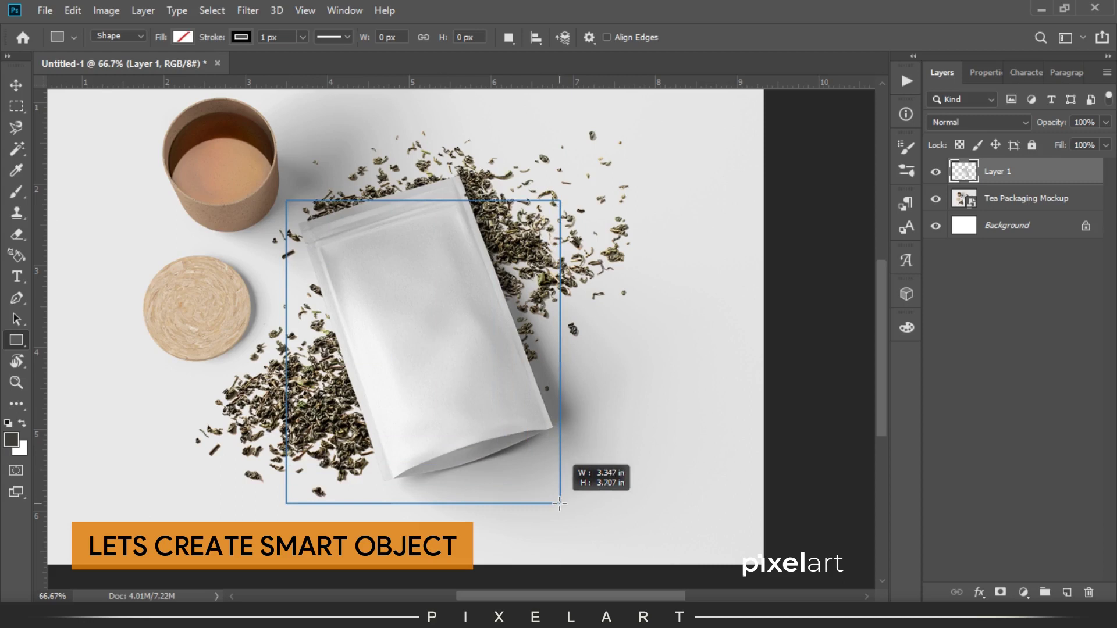
{"action": "left_click_drag", "start_coordinate": [559, 504], "coordinate": [560, 504]}
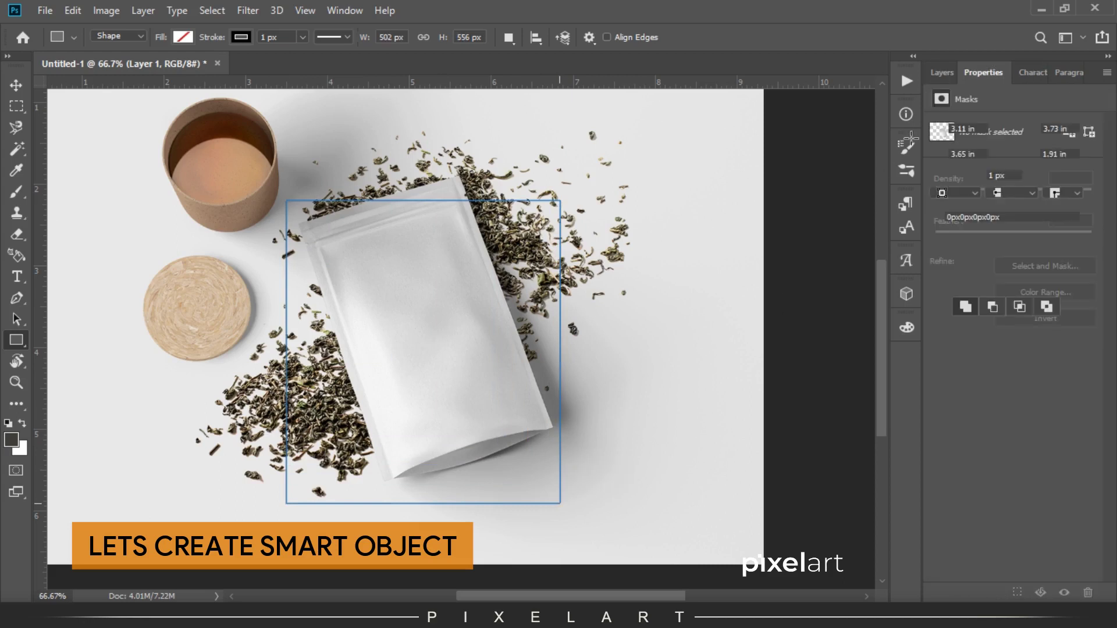
{"action": "left_click", "coordinate": [947, 174]}
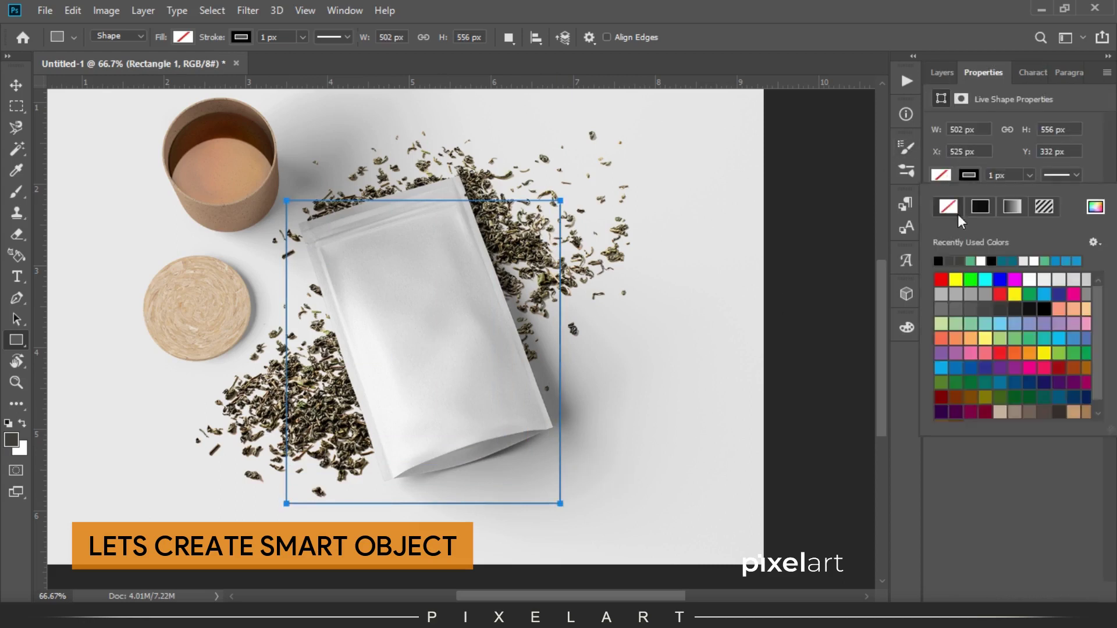
{"action": "left_click", "coordinate": [973, 261]}
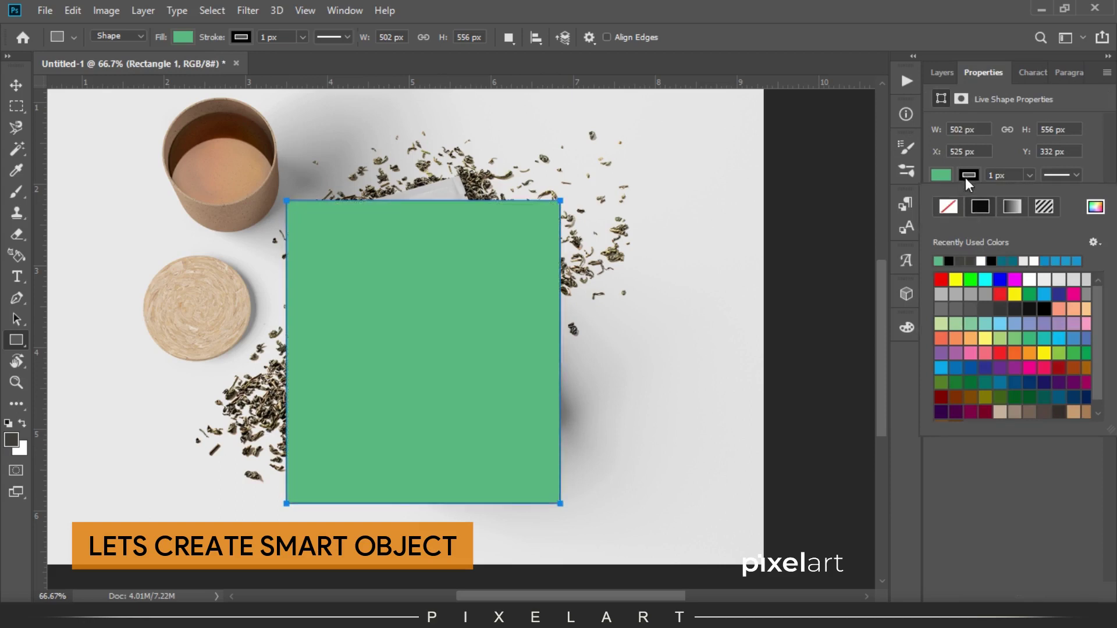
{"action": "left_click", "coordinate": [944, 212]}
Make the green rectangle taller by stretching its top edge upward.
{"action": "left_click", "coordinate": [16, 85]}
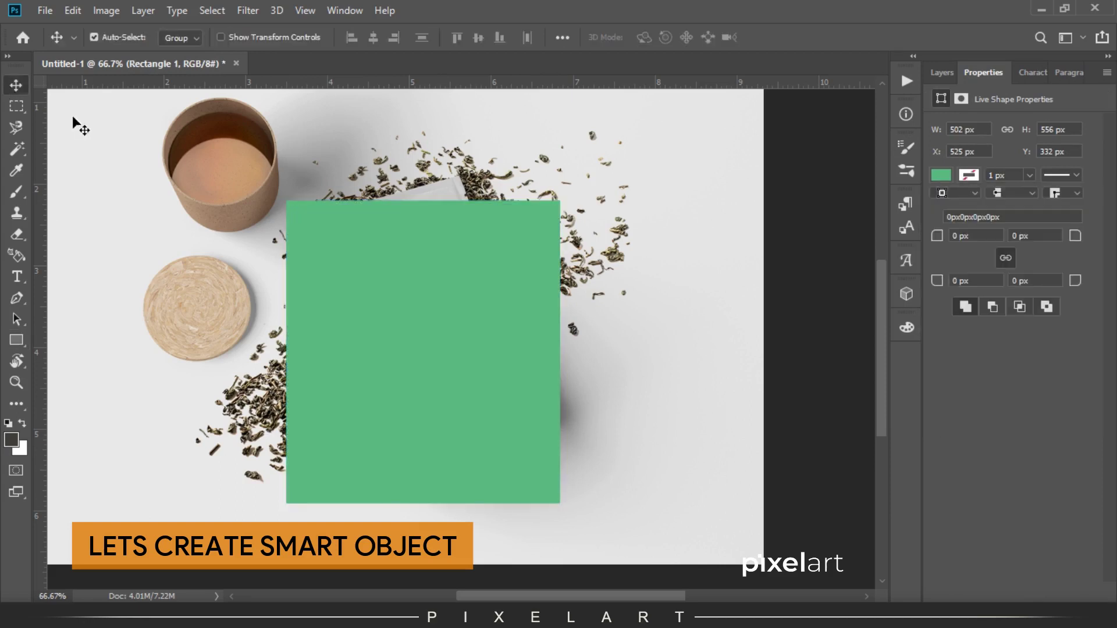
{"action": "left_click", "coordinate": [93, 36]}
{"action": "left_click", "coordinate": [941, 73]}
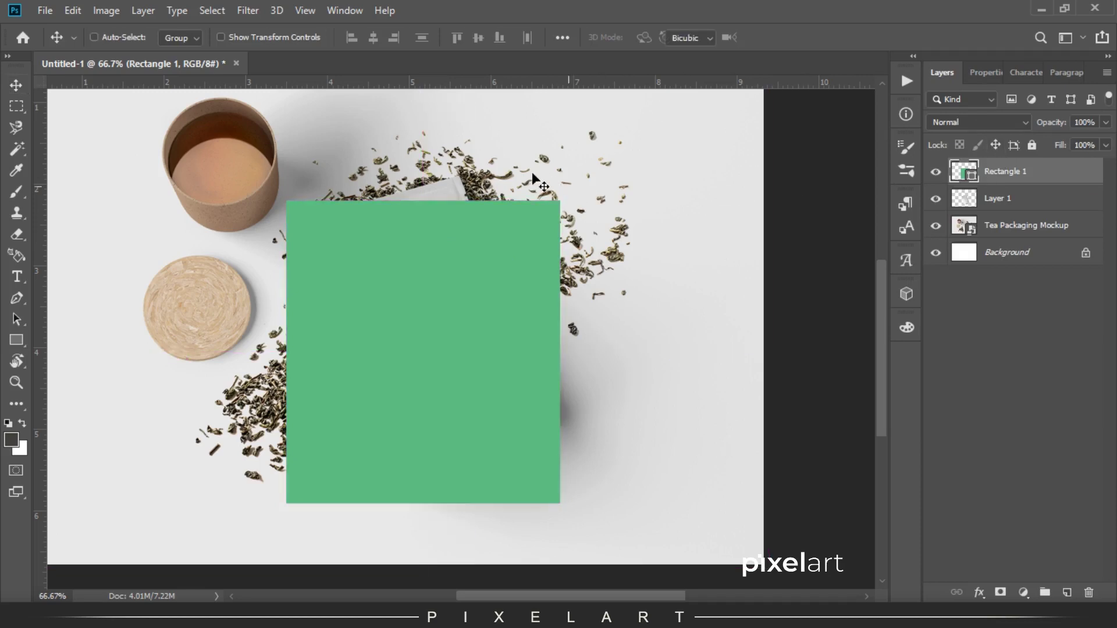
{"action": "key", "text": "ctrl+t"}
{"action": "left_click_drag", "start_coordinate": [461, 201], "coordinate": [460, 135]}
{"action": "key", "text": "Return"}
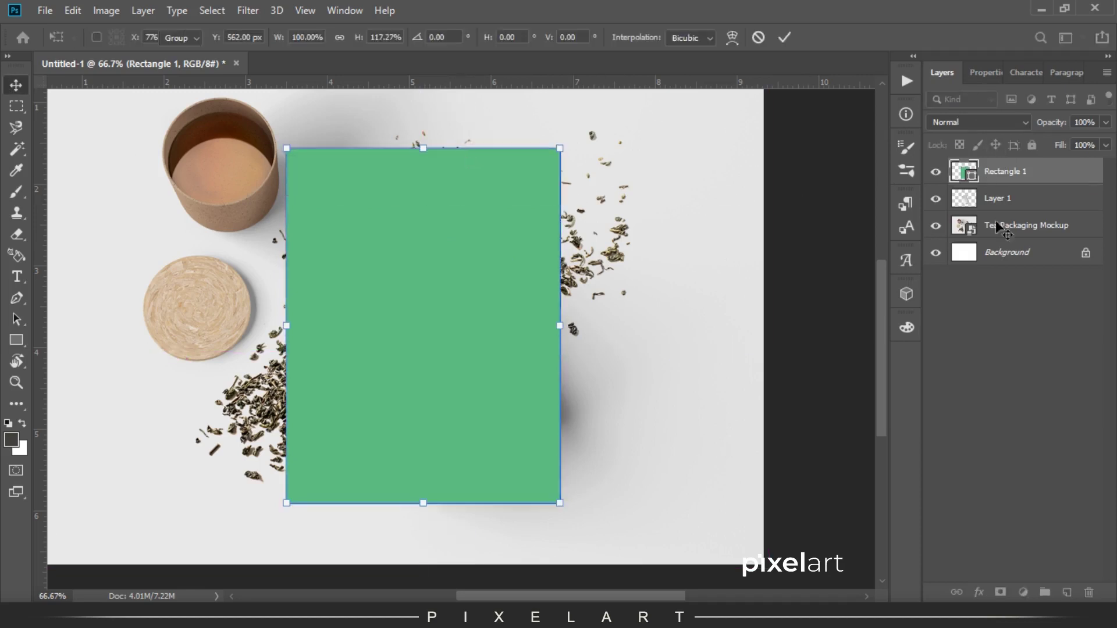
Convert the rectangle to a smart object at 56% opacity and begin rotating it.
{"action": "right_click", "coordinate": [1060, 180]}
{"action": "left_click", "coordinate": [955, 225]}
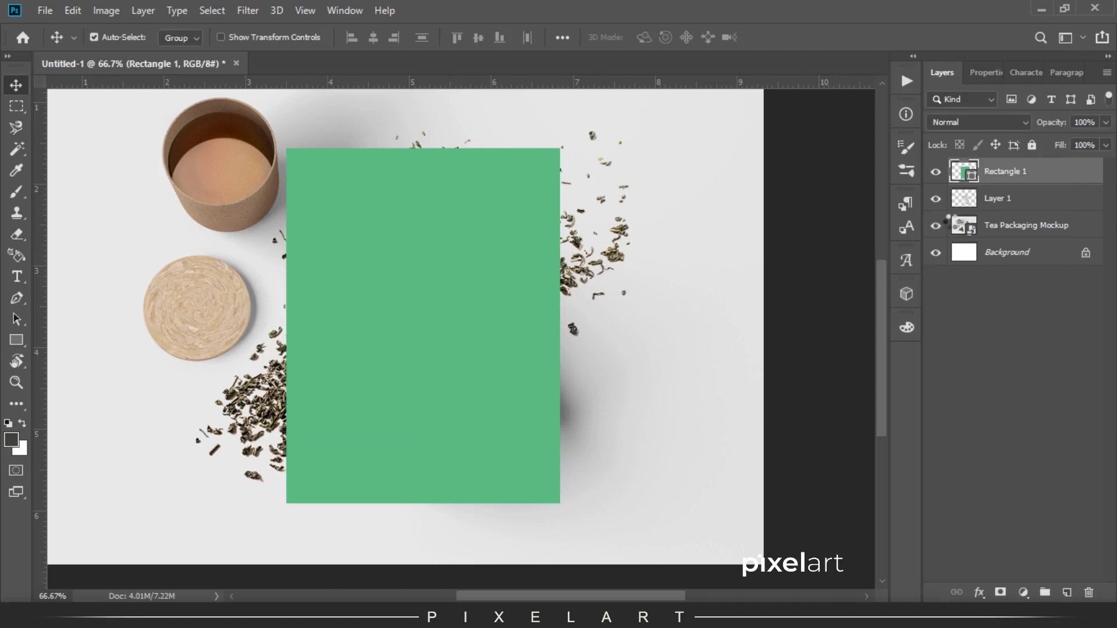
{"action": "left_click_drag", "start_coordinate": [1057, 124], "coordinate": [1025, 124]}
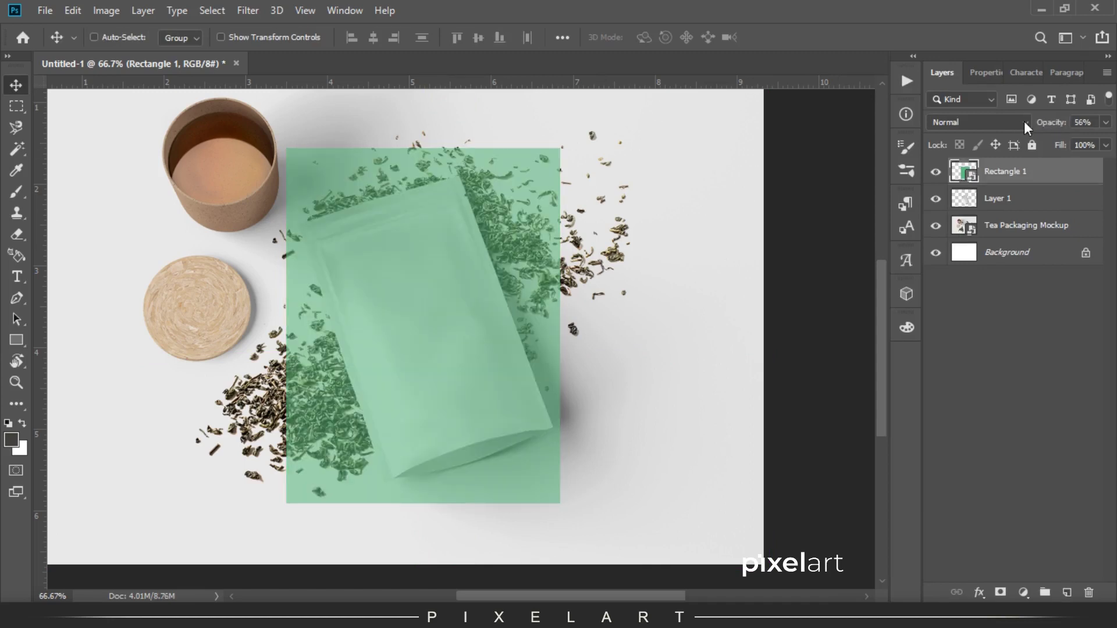
{"action": "key", "text": "ctrl+t"}
{"action": "left_click_drag", "start_coordinate": [587, 129], "coordinate": [515, 126]}
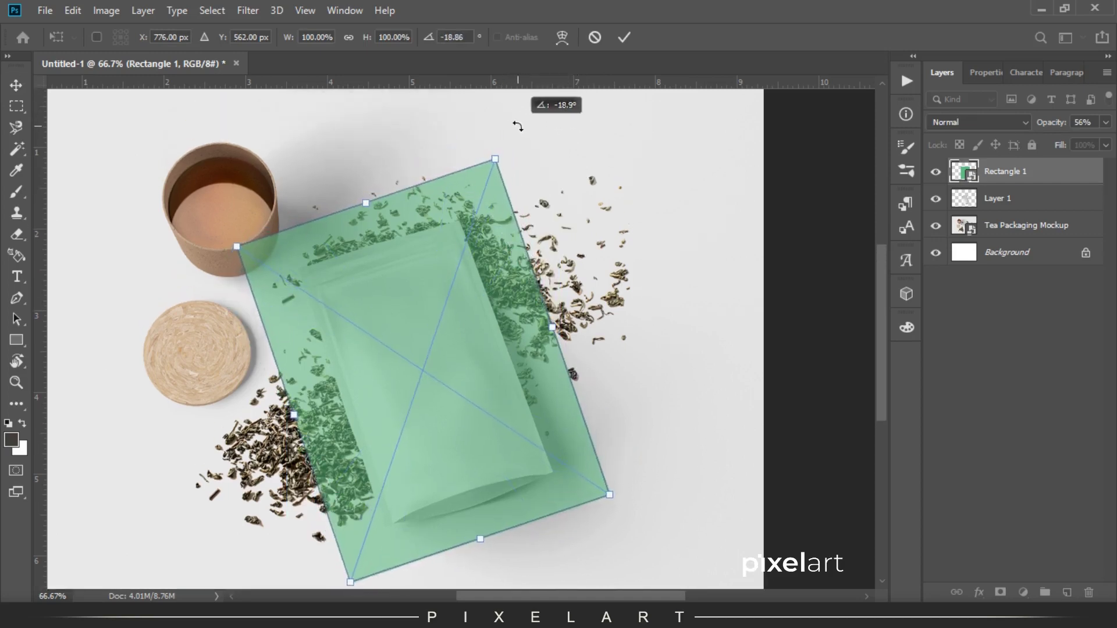
Rotate the green rectangle to about -18.5° and drag its corners onto the pouch corners.
{"action": "left_click_drag", "start_coordinate": [514, 126], "coordinate": [463, 208]}
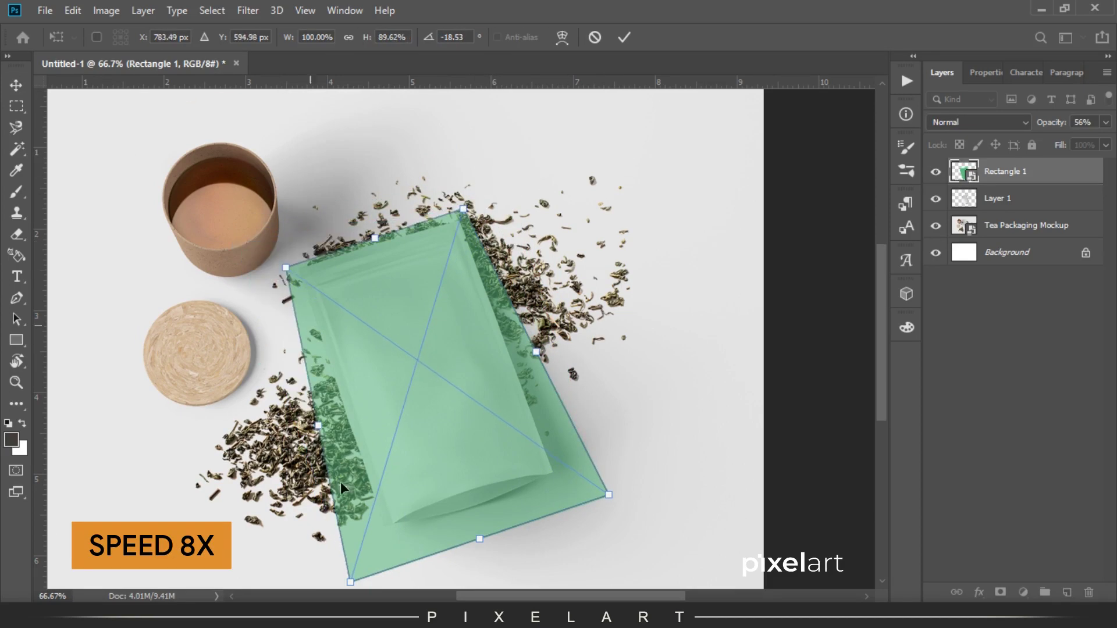
{"action": "left_click_drag", "start_coordinate": [351, 582], "coordinate": [387, 554]}
{"action": "scroll", "coordinate": [387, 553], "scroll_direction": "up", "scroll_amount": 2}
{"action": "left_click_drag", "start_coordinate": [656, 317], "coordinate": [629, 362]}
{"action": "left_click_drag", "start_coordinate": [366, 399], "coordinate": [341, 456]}
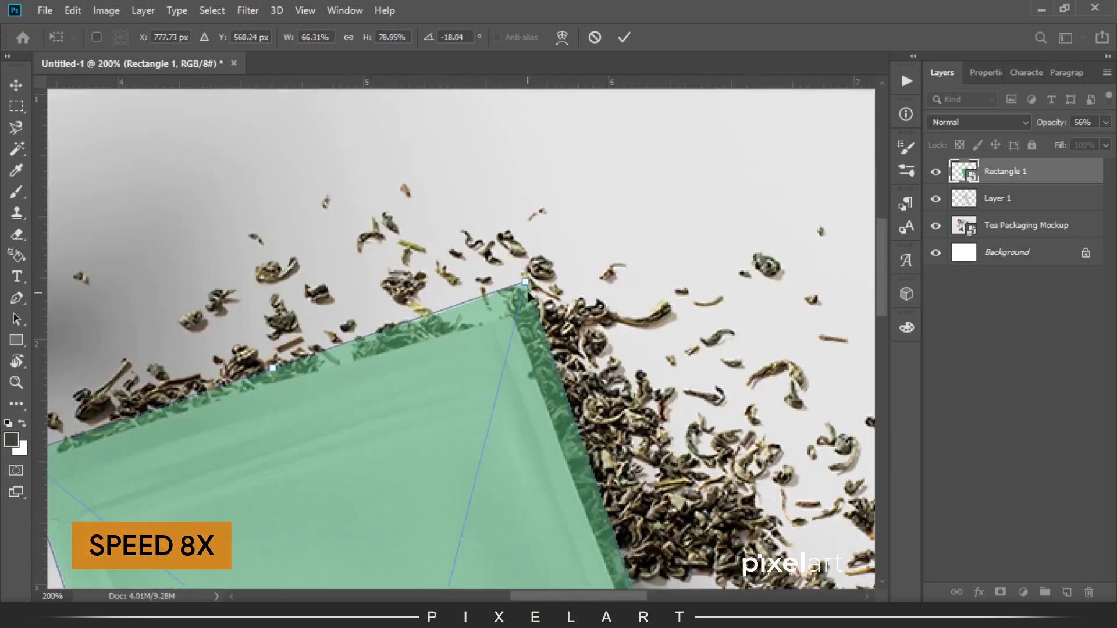
{"action": "left_click_drag", "start_coordinate": [499, 296], "coordinate": [512, 307]}
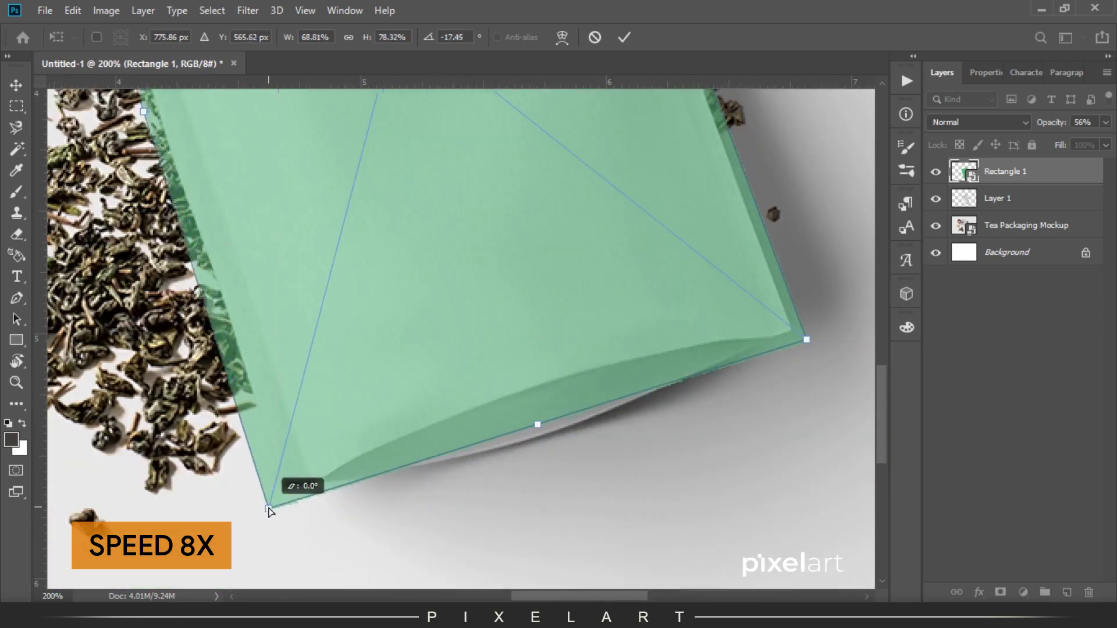
Warp the rectangle's bottom edge to follow the pouch's curve and commit.
{"action": "right_click", "coordinate": [491, 331]}
{"action": "left_click", "coordinate": [526, 452]}
{"action": "left_click_drag", "start_coordinate": [282, 509], "coordinate": [281, 503]}
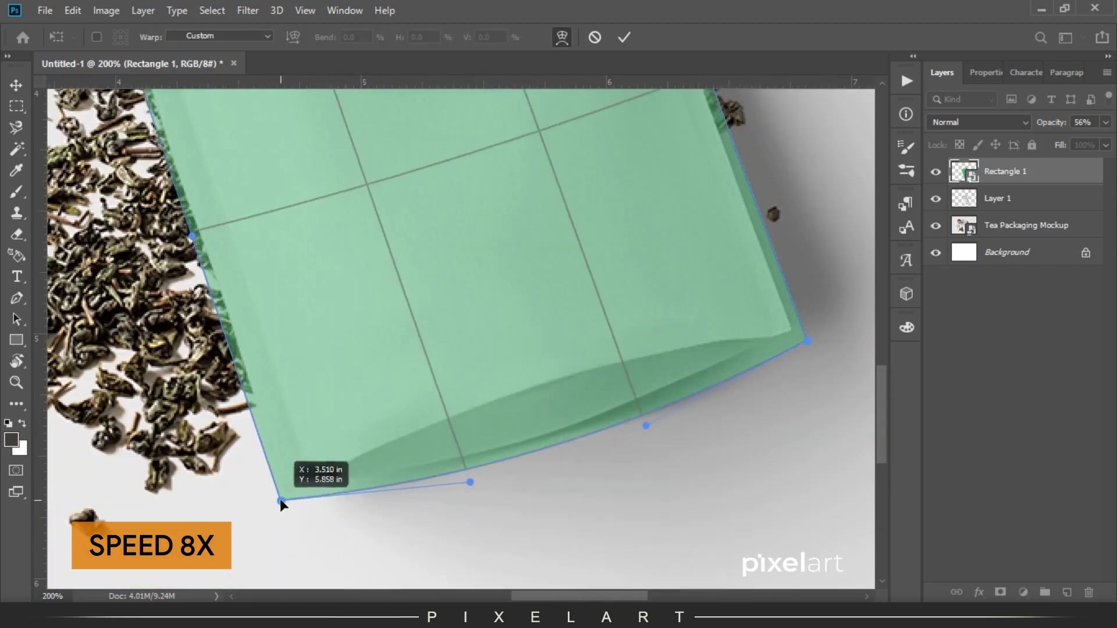
{"action": "scroll", "coordinate": [630, 281], "scroll_direction": "up", "scroll_amount": 5}
{"action": "key", "text": "Return"}
{"action": "key", "text": "ctrl+0"}
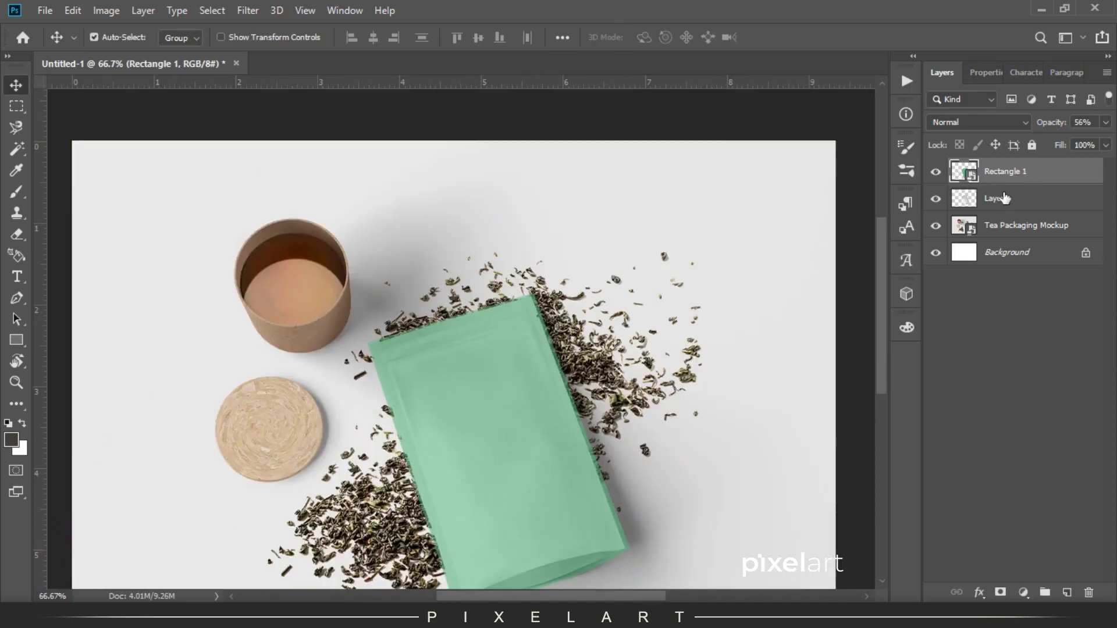
Rename both the rectangle layer and Layer 1 to Packaging.
{"action": "double_click", "coordinate": [1000, 175]}
{"action": "type", "text": "Pa"}
{"action": "key", "text": "ctrl+a"}
{"action": "key", "text": "ctrl+c"}
{"action": "key", "text": "Return"}
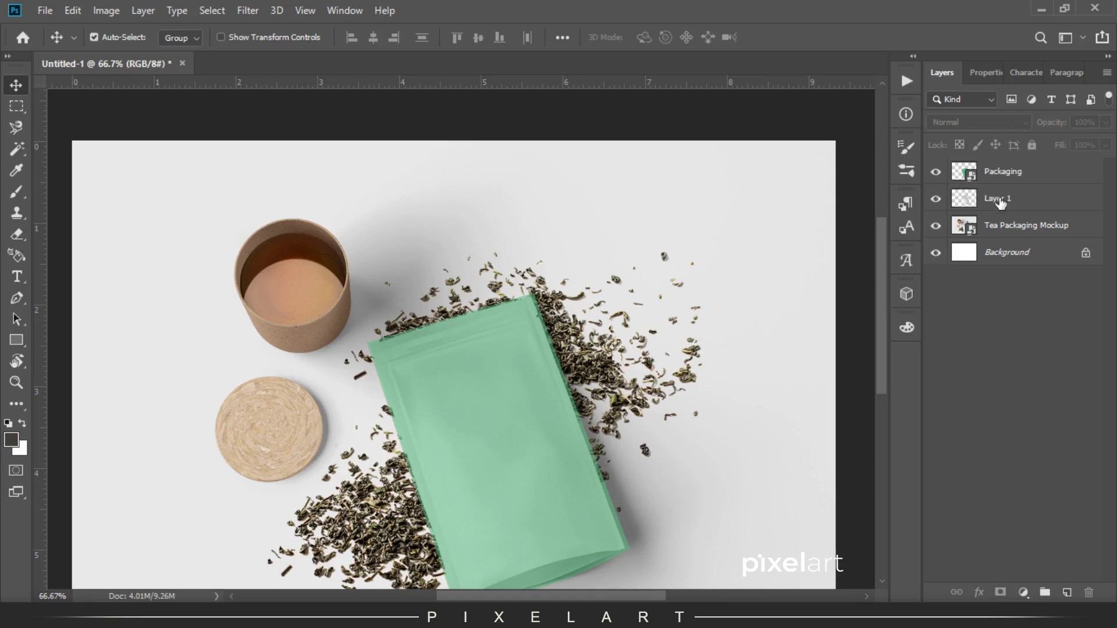
{"action": "double_click", "coordinate": [999, 198]}
{"action": "key", "text": "ctrl+v"}
{"action": "key", "text": "Return"}
Mask the top Packaging layer to the pouch outline and set its opacity to 100%.
{"action": "left_click", "coordinate": [962, 174], "text": "ctrl"}
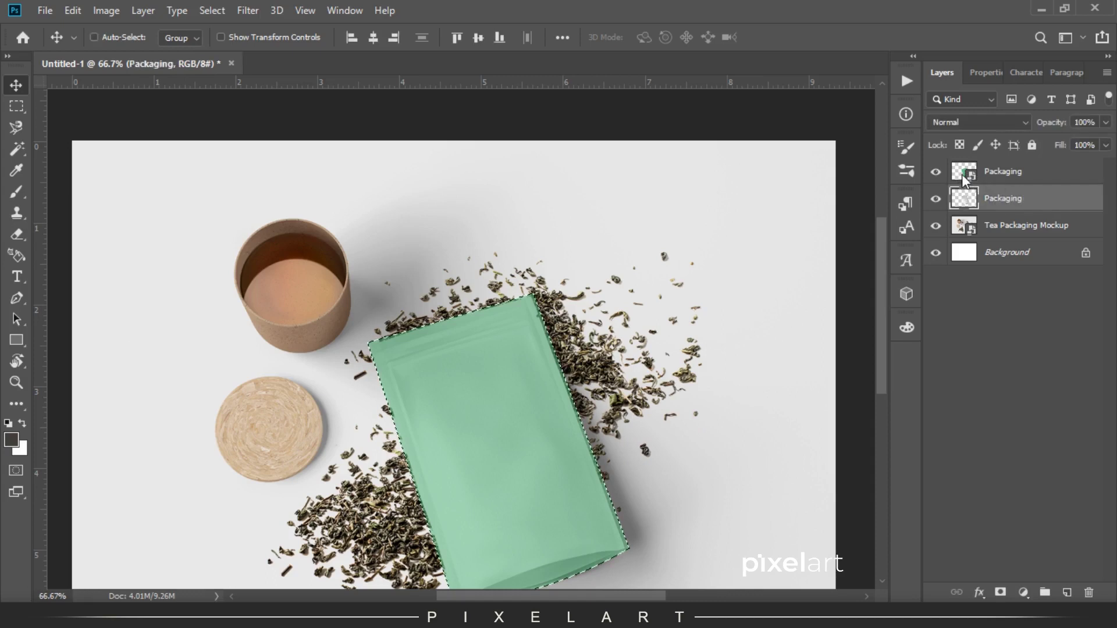
{"action": "left_click", "coordinate": [1014, 173]}
{"action": "left_click", "coordinate": [1000, 592]}
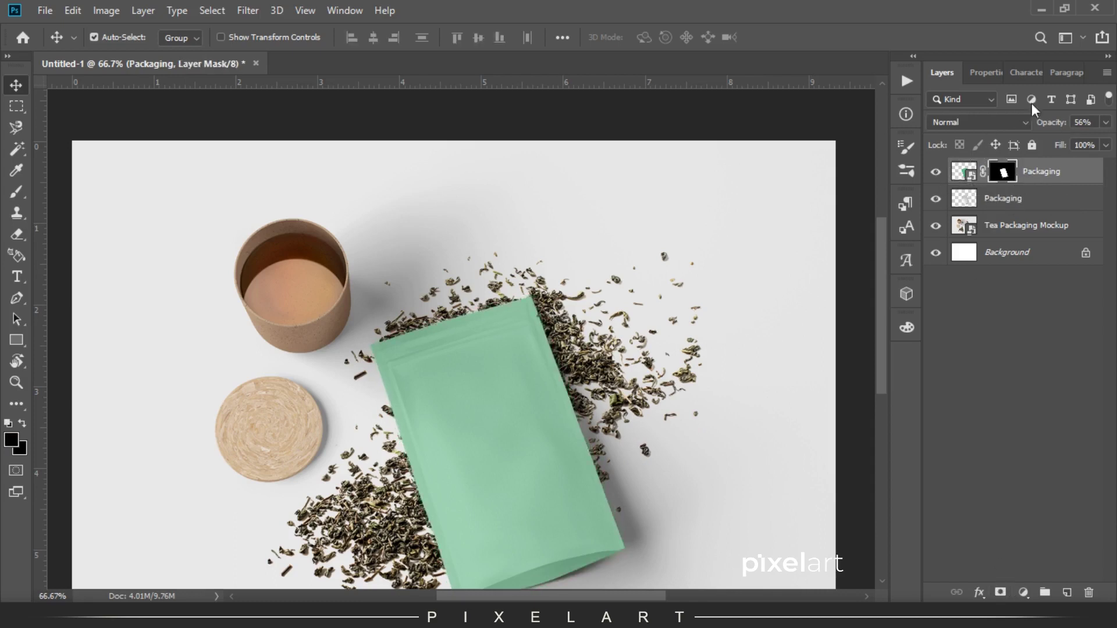
{"action": "left_click_drag", "start_coordinate": [1045, 123], "coordinate": [1103, 124]}
{"action": "mouse_move", "coordinate": [490, 377]}
{"action": "left_mouse_down"}
{"action": "mouse_move", "coordinate": [482, 187]}
{"action": "mouse_move", "coordinate": [464, 324]}
{"action": "left_mouse_up"}
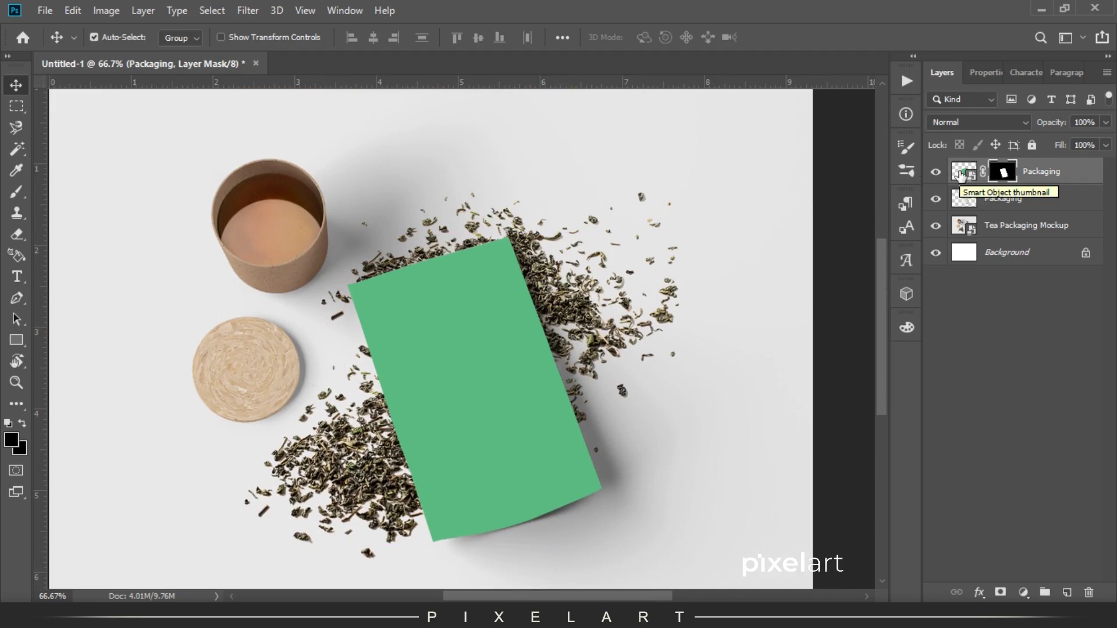
Open the Packaging smart object's contents for editing.
{"action": "double_click", "coordinate": [961, 173]}
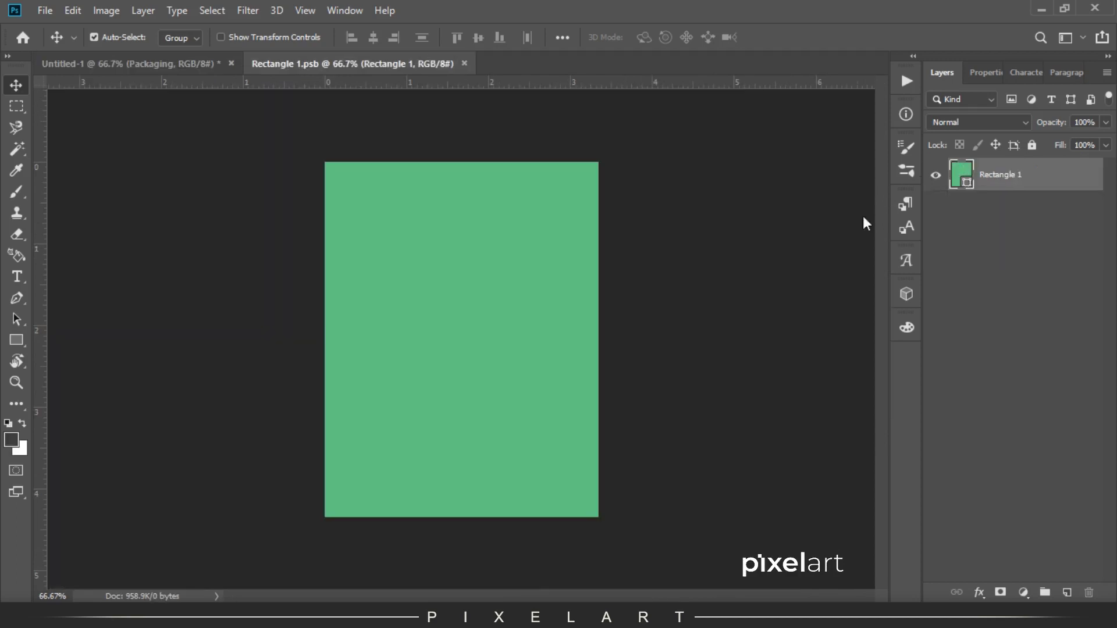
{"action": "key", "text": "ctrl+plus"}
{"action": "key", "text": "ctrl+minus"}
Copy the Elegant watercolor leaves image from Freepik in Chrome and paste it into the smart object.
{"action": "left_click", "coordinate": [352, 616]}
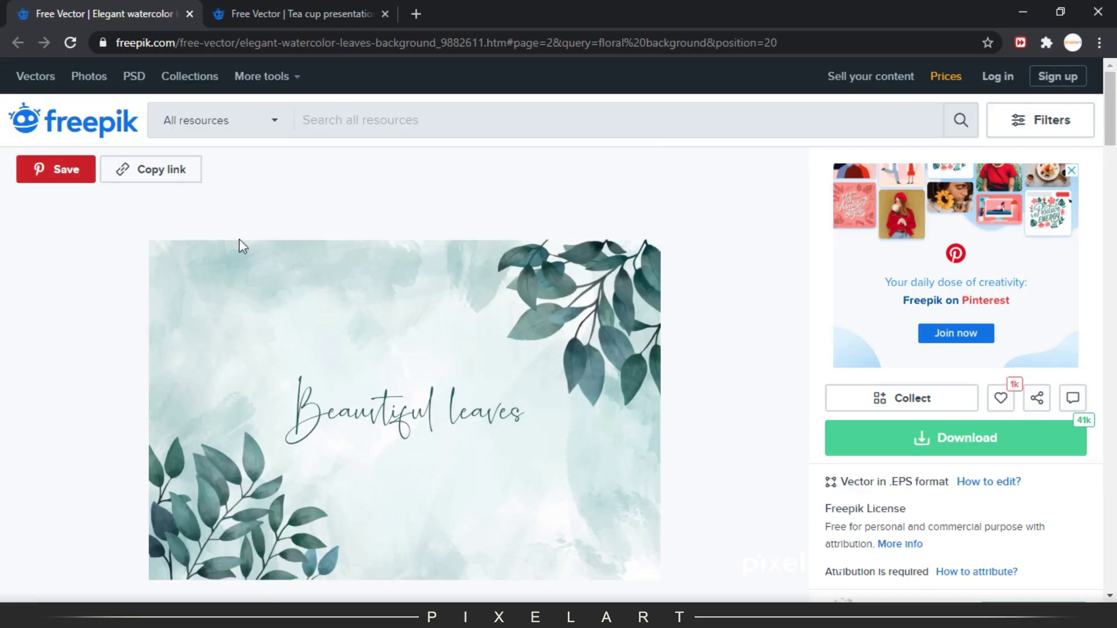
{"action": "scroll", "coordinate": [241, 291], "scroll_direction": "down", "scroll_amount": 3}
{"action": "left_click", "coordinate": [102, 11]}
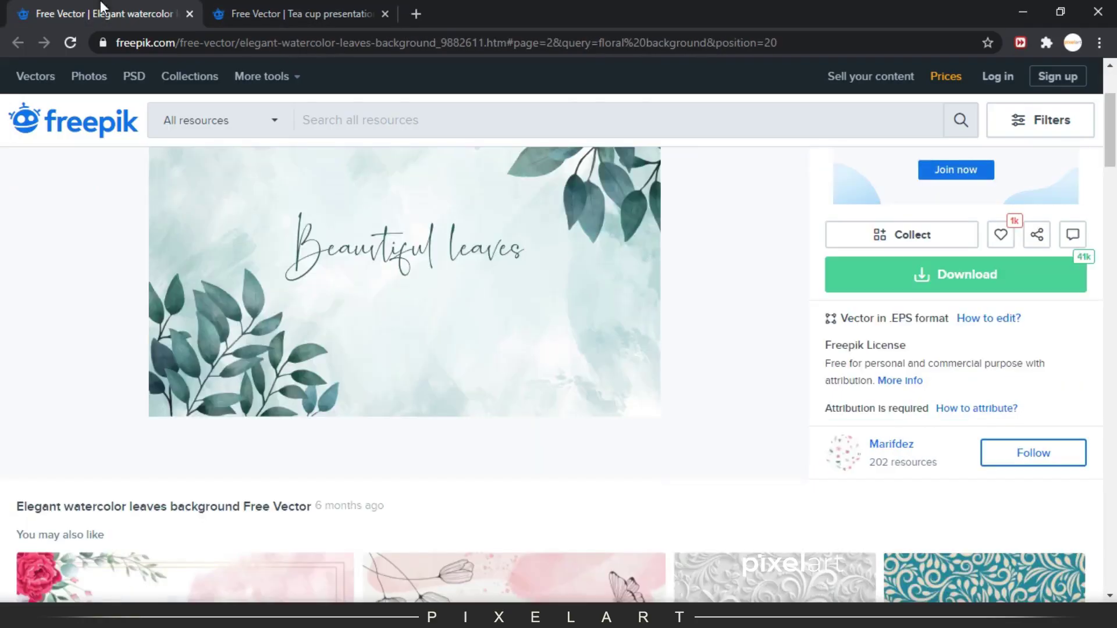
{"action": "right_click", "coordinate": [348, 167]}
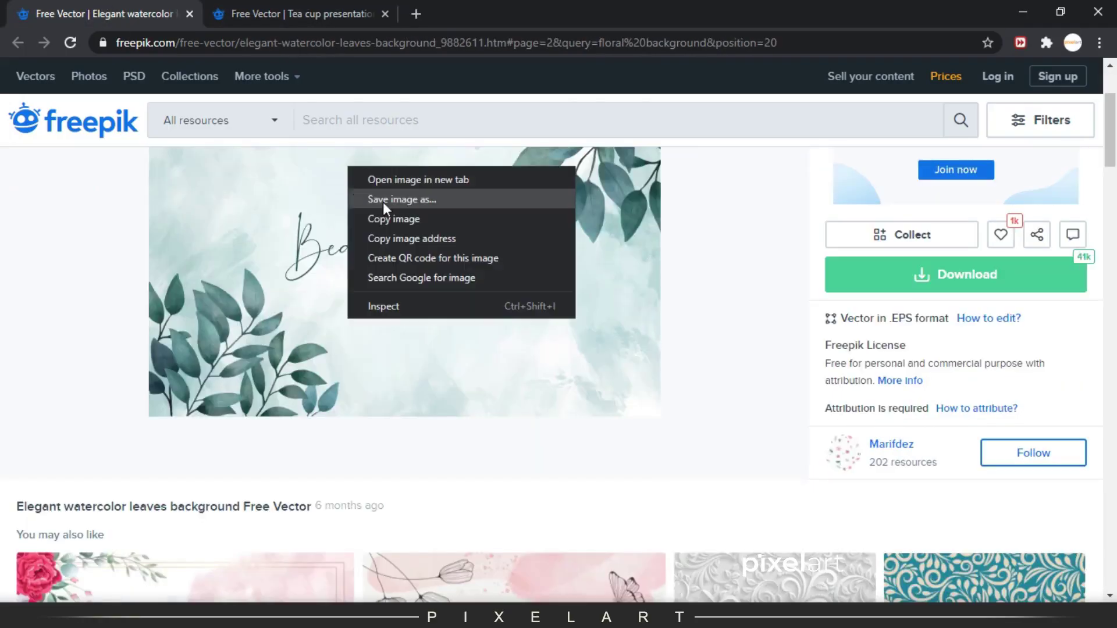
{"action": "left_click", "coordinate": [423, 216]}
{"action": "right_click", "coordinate": [352, 200]}
{"action": "left_click", "coordinate": [411, 255]}
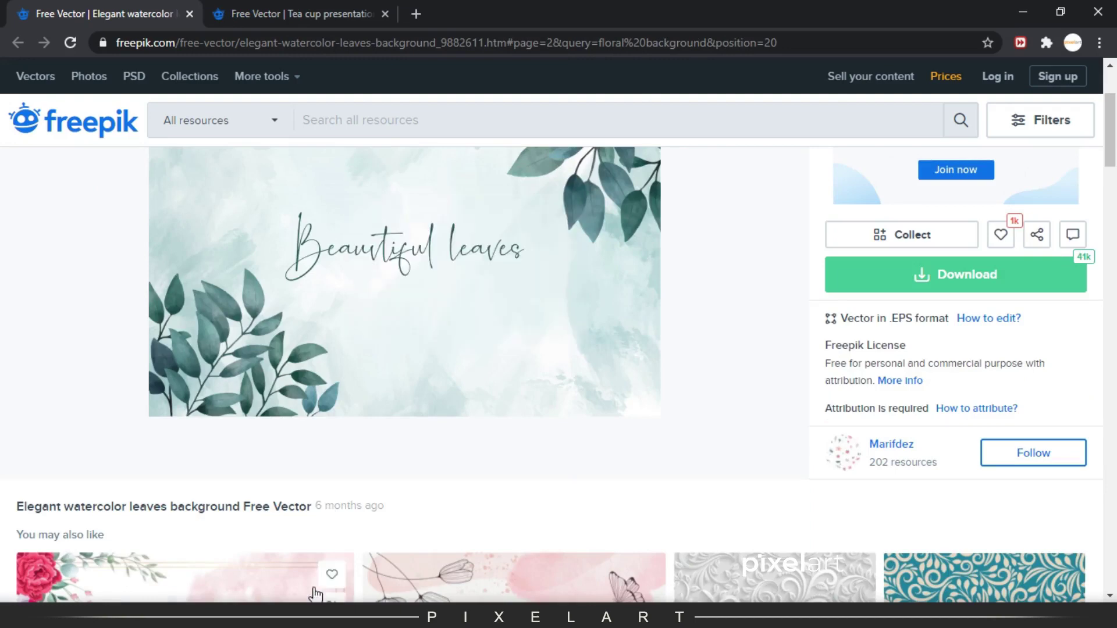
{"action": "key", "text": "ctrl+v"}
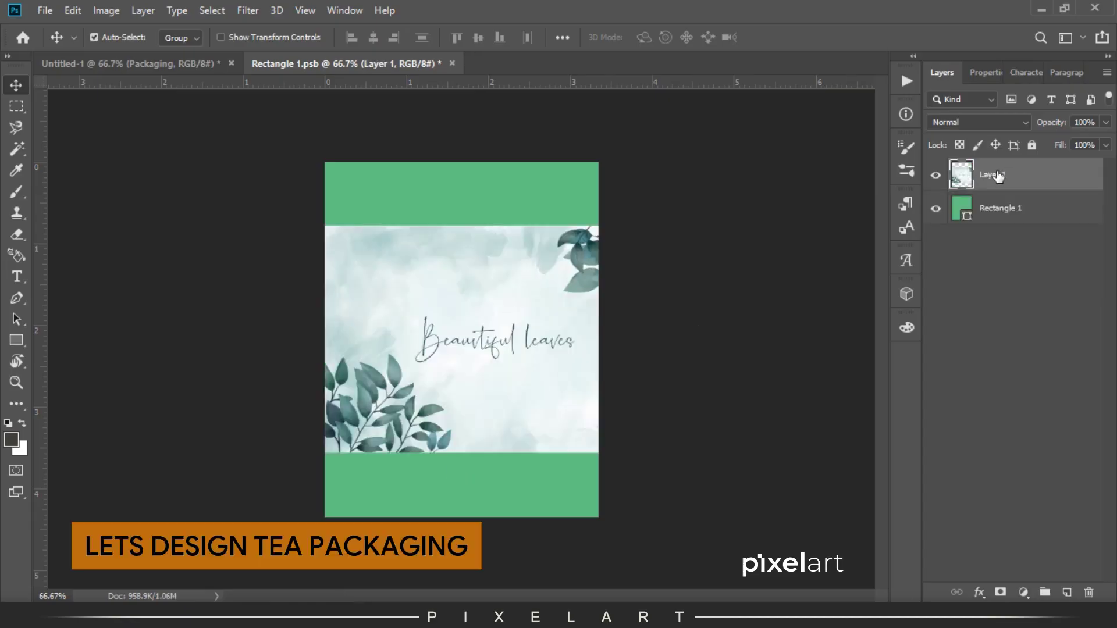
Enlarge the pasted leaves image to cover the label and duplicate its layer.
{"action": "key", "text": "ctrl+t"}
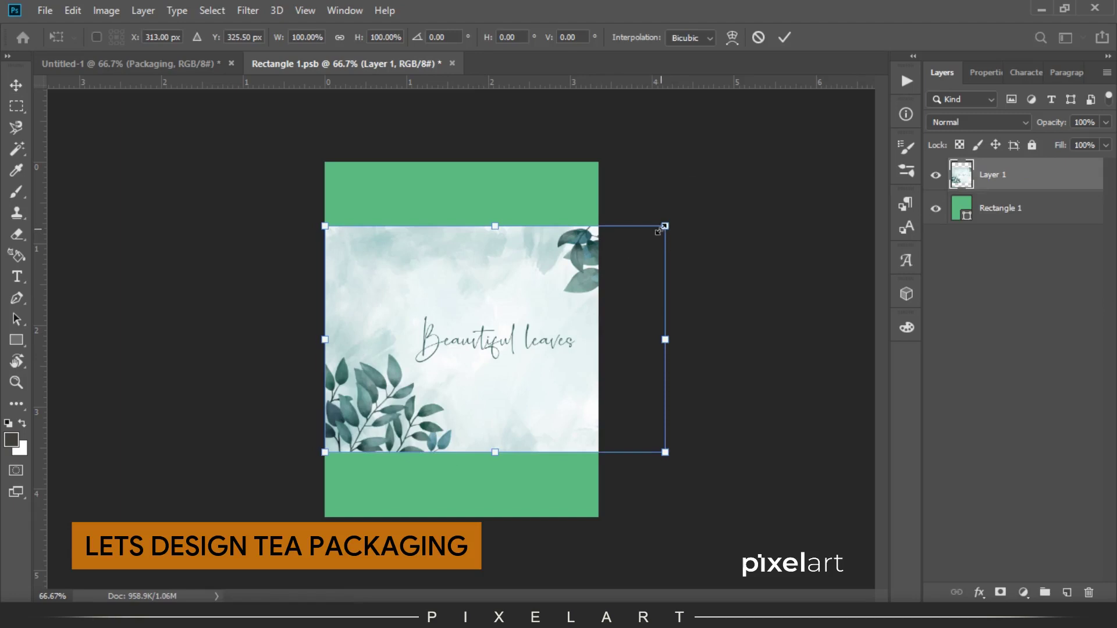
{"action": "mouse_move", "coordinate": [658, 231]}
{"action": "left_mouse_down"}
{"action": "mouse_move", "coordinate": [740, 241]}
{"action": "mouse_move", "coordinate": [692, 271]}
{"action": "left_mouse_up"}
{"action": "key", "text": "Return"}
{"action": "right_click", "coordinate": [1051, 172]}
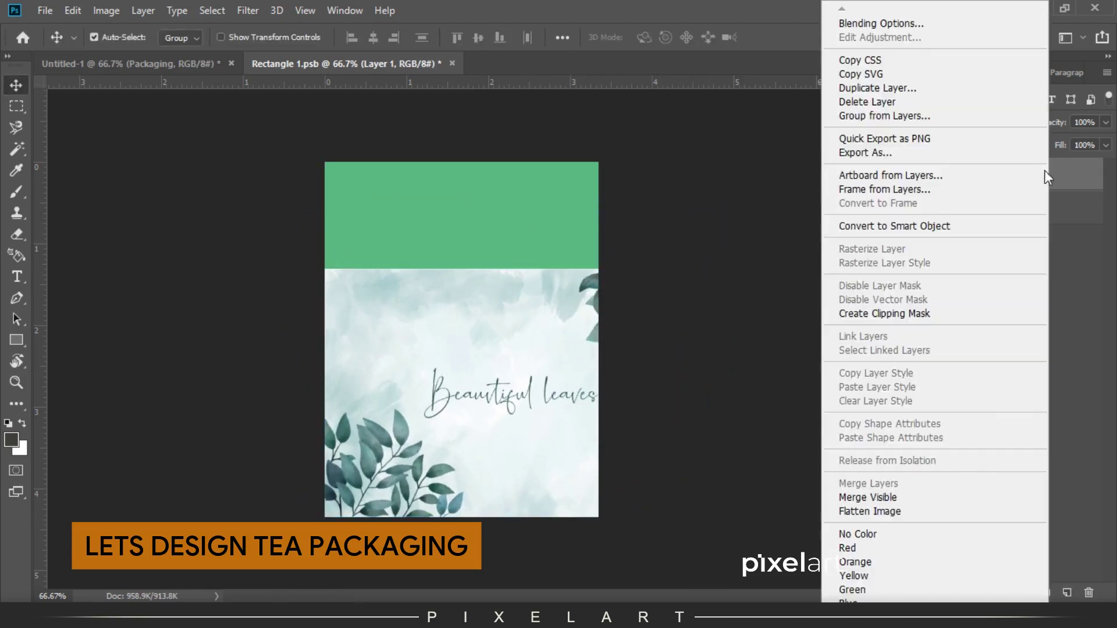
{"action": "left_click", "coordinate": [878, 88]}
{"action": "key", "text": "Return"}
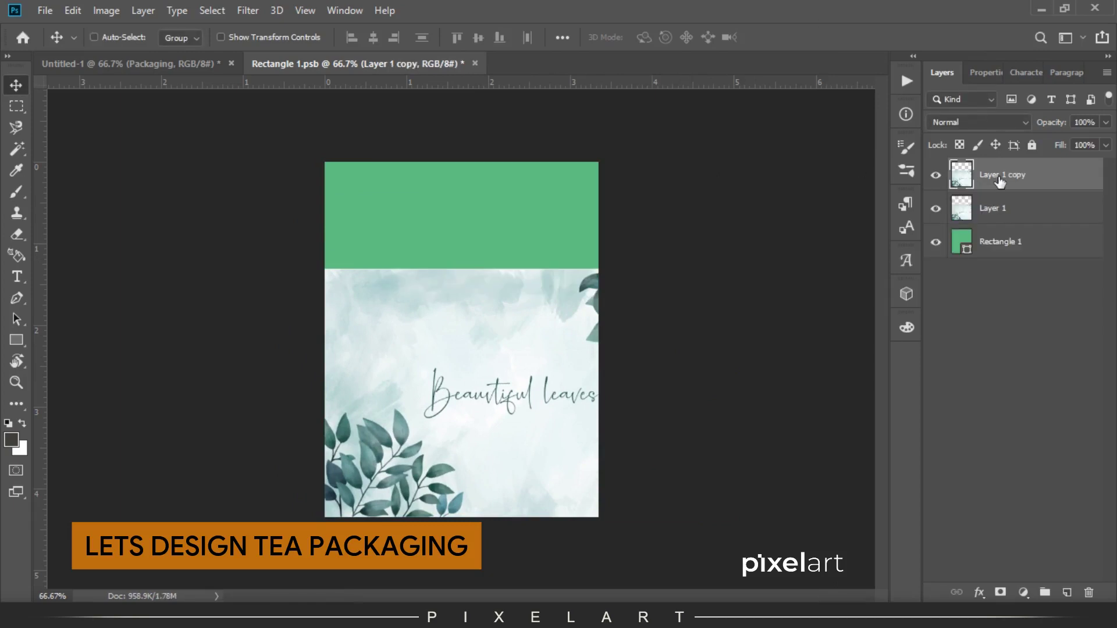
Shift the Layer 1 copy of the leaves up to the label's top, then pick the Eraser.
{"action": "left_click", "coordinate": [71, 11]}
{"action": "mouse_move", "coordinate": [126, 381]}
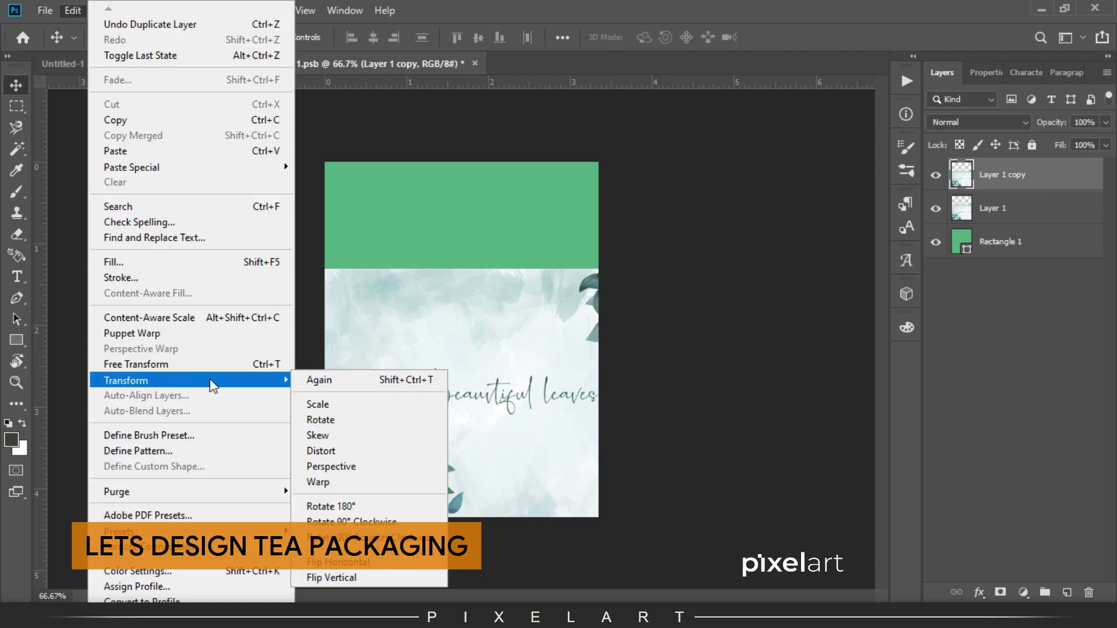
{"action": "left_click", "coordinate": [326, 380]}
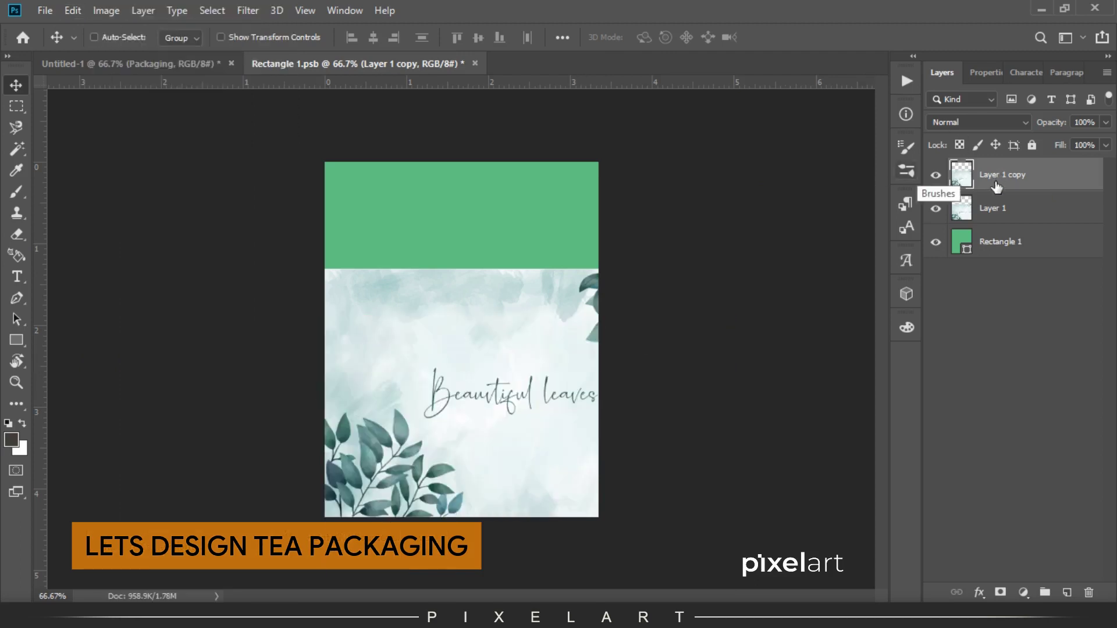
{"action": "key", "text": "ctrl+t"}
{"action": "left_click_drag", "start_coordinate": [517, 396], "coordinate": [417, 289]}
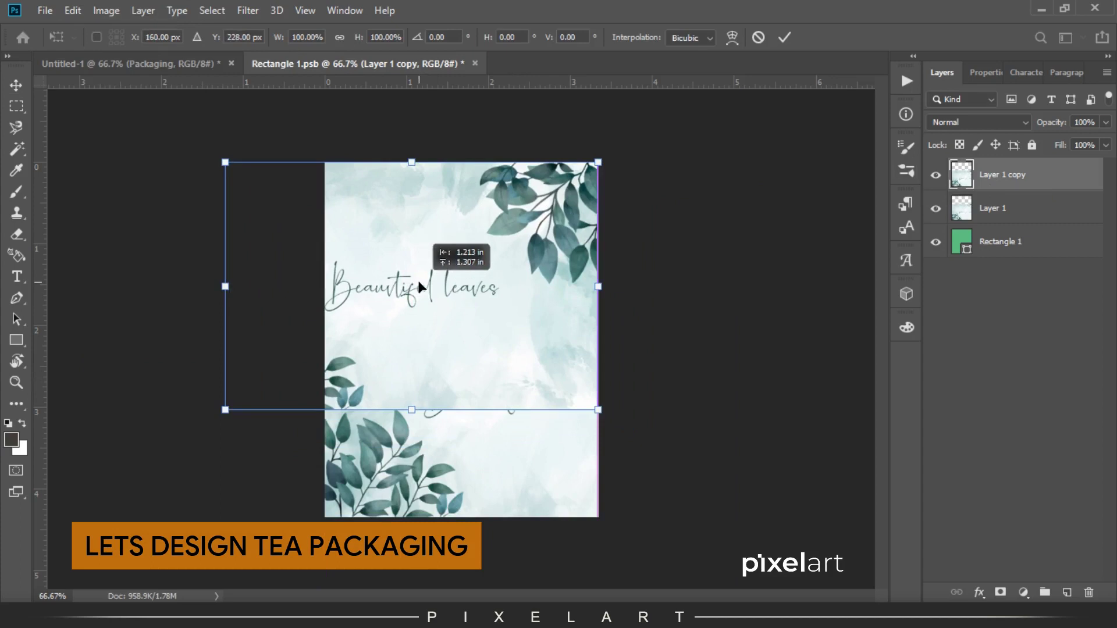
{"action": "key", "text": "Return"}
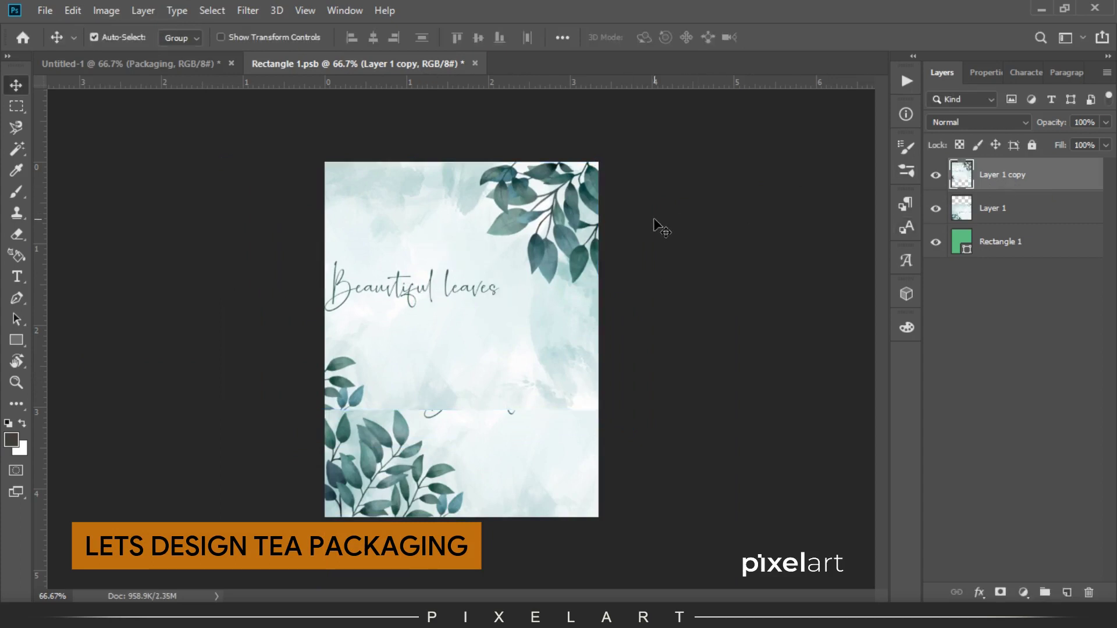
{"action": "key", "text": "e"}
{"action": "right_click", "coordinate": [17, 234]}
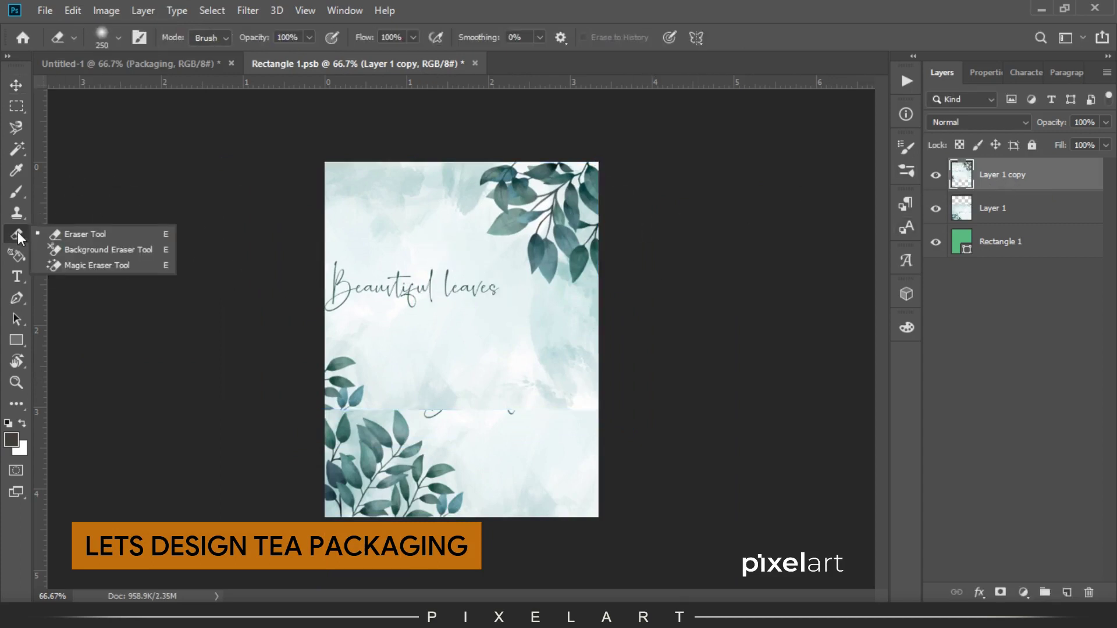
Clone over the Beautiful leaves lettering on Layer 1 copy and erase its stray left-edge leaves.
{"action": "left_click", "coordinate": [70, 234]}
{"action": "left_click_drag", "start_coordinate": [399, 286], "coordinate": [449, 312]}
{"action": "key", "text": "ctrl+z"}
{"action": "key", "text": "ctrl+plus"}
{"action": "key", "text": "bracketleft"}
{"action": "key", "text": "bracketleft"}
{"action": "key", "text": "bracketleft"}
{"action": "key", "text": "bracketleft"}
{"action": "key", "text": "bracketleft"}
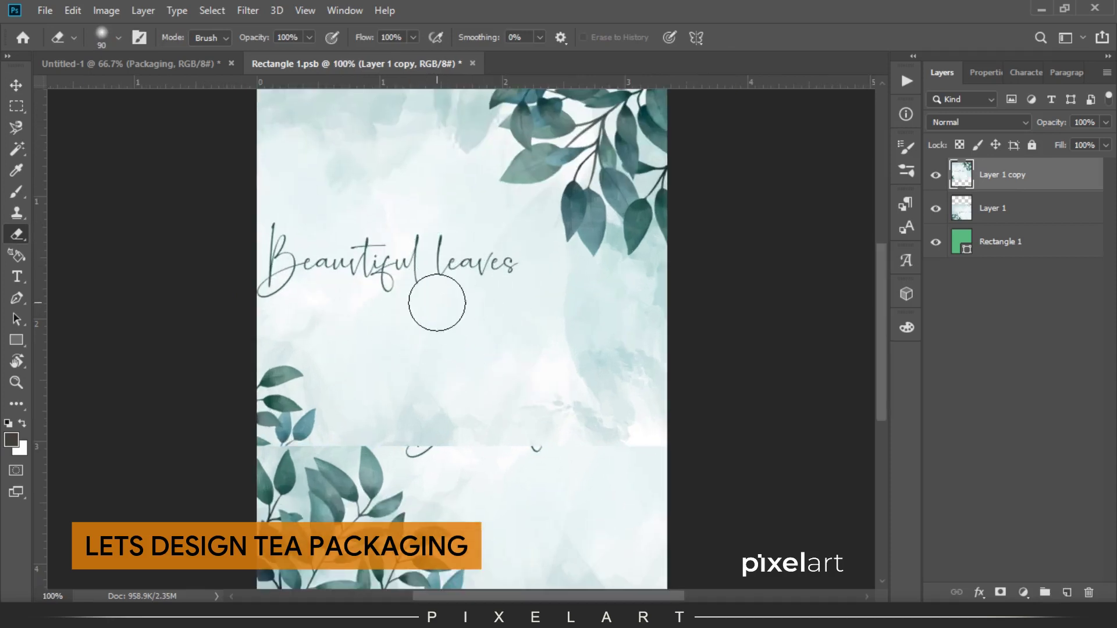
{"action": "key", "text": "s"}
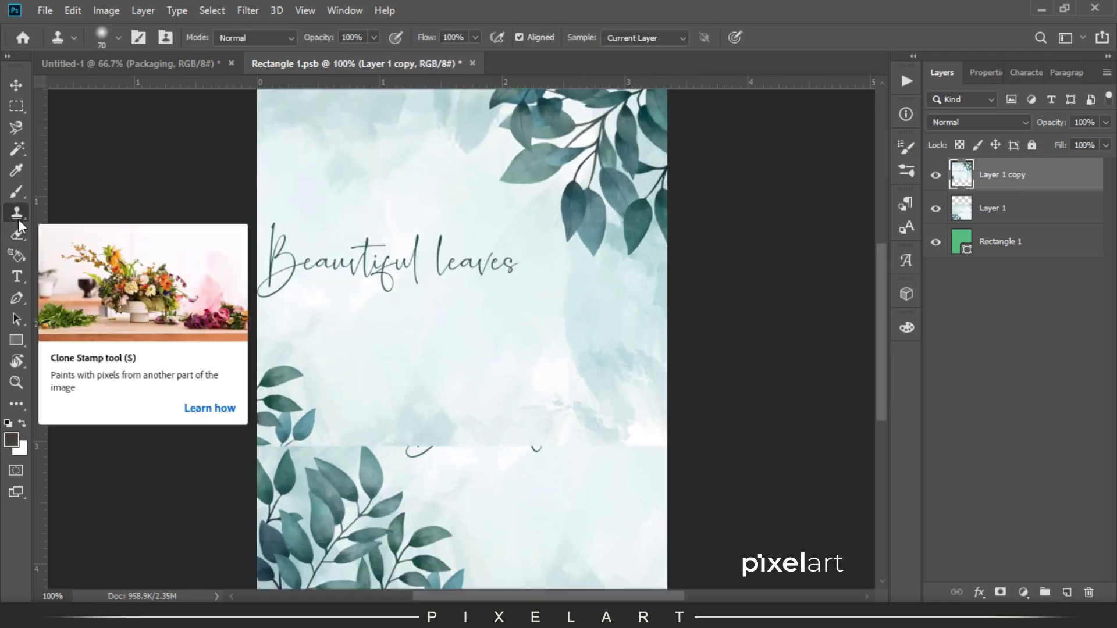
{"action": "right_click", "coordinate": [19, 226]}
{"action": "left_click", "coordinate": [87, 213]}
{"action": "mouse_move", "coordinate": [503, 269]}
{"action": "left_mouse_down"}
{"action": "mouse_move", "coordinate": [419, 259]}
{"action": "mouse_move", "coordinate": [429, 258]}
{"action": "mouse_move", "coordinate": [407, 235]}
{"action": "mouse_move", "coordinate": [385, 260]}
{"action": "mouse_move", "coordinate": [273, 251]}
{"action": "mouse_move", "coordinate": [276, 276]}
{"action": "mouse_move", "coordinate": [309, 295]}
{"action": "left_mouse_up"}
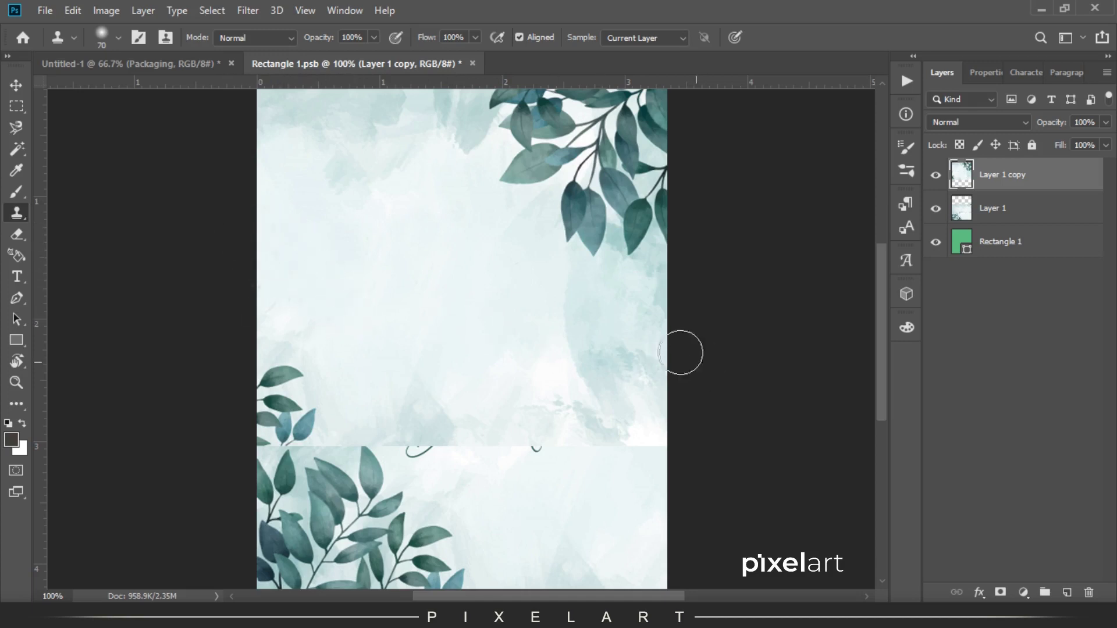
{"action": "key", "text": "e"}
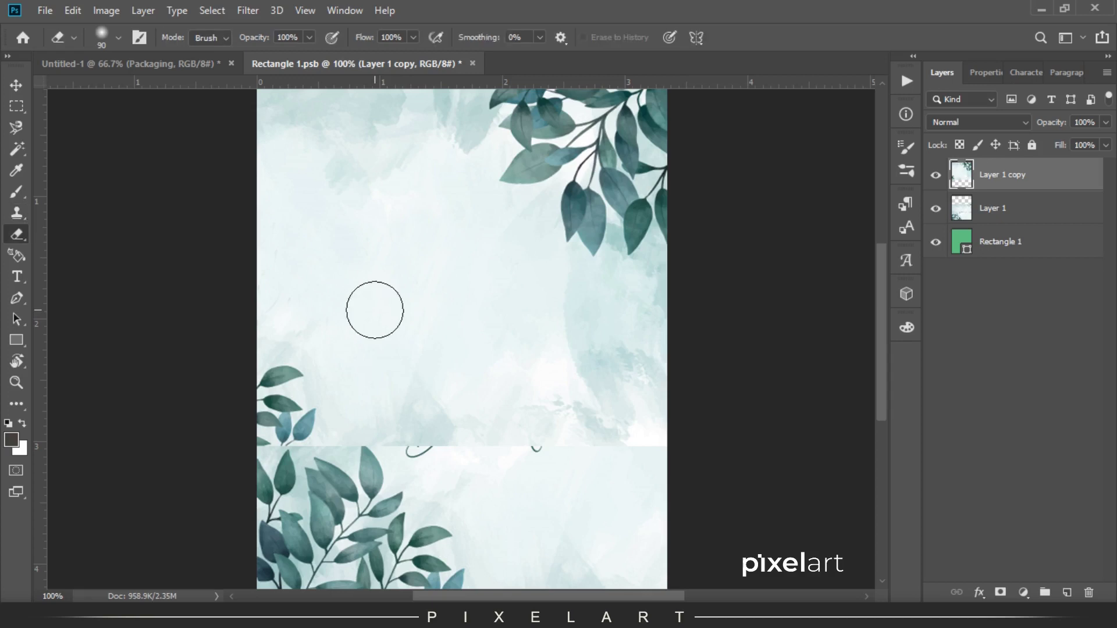
{"action": "mouse_move", "coordinate": [204, 404]}
{"action": "left_mouse_down"}
{"action": "mouse_move", "coordinate": [337, 440]}
{"action": "mouse_move", "coordinate": [456, 444]}
{"action": "mouse_move", "coordinate": [536, 444]}
{"action": "mouse_move", "coordinate": [628, 407]}
{"action": "mouse_move", "coordinate": [638, 480]}
{"action": "mouse_move", "coordinate": [623, 462]}
{"action": "mouse_move", "coordinate": [652, 431]}
{"action": "left_mouse_up"}
Clone-stamp out the remaining Beautiful leaves text and marks on the original Layer 1.
{"action": "left_click", "coordinate": [989, 210]}
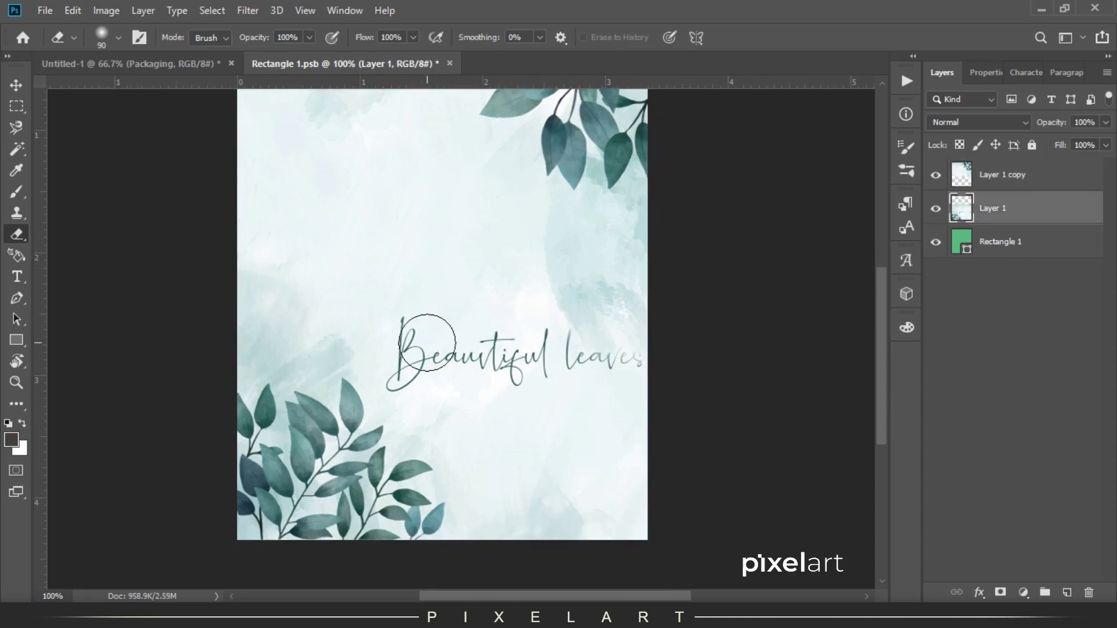
{"action": "key", "text": "s"}
{"action": "mouse_move", "coordinate": [419, 364]}
{"action": "left_mouse_down"}
{"action": "mouse_move", "coordinate": [408, 342]}
{"action": "mouse_move", "coordinate": [396, 346]}
{"action": "mouse_move", "coordinate": [508, 346]}
{"action": "mouse_move", "coordinate": [489, 360]}
{"action": "mouse_move", "coordinate": [531, 324]}
{"action": "mouse_move", "coordinate": [561, 413]}
{"action": "mouse_move", "coordinate": [593, 344]}
{"action": "mouse_move", "coordinate": [577, 396]}
{"action": "mouse_move", "coordinate": [626, 367]}
{"action": "left_mouse_up"}
{"action": "left_click_drag", "start_coordinate": [505, 383], "coordinate": [521, 422]}
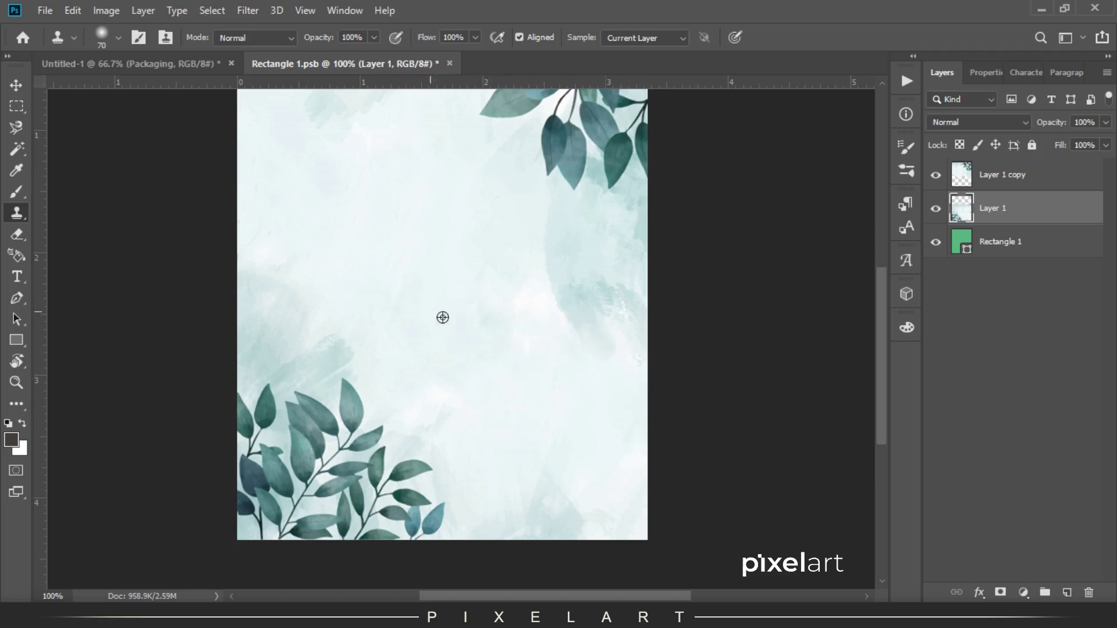
{"action": "left_click_drag", "start_coordinate": [519, 432], "coordinate": [467, 280]}
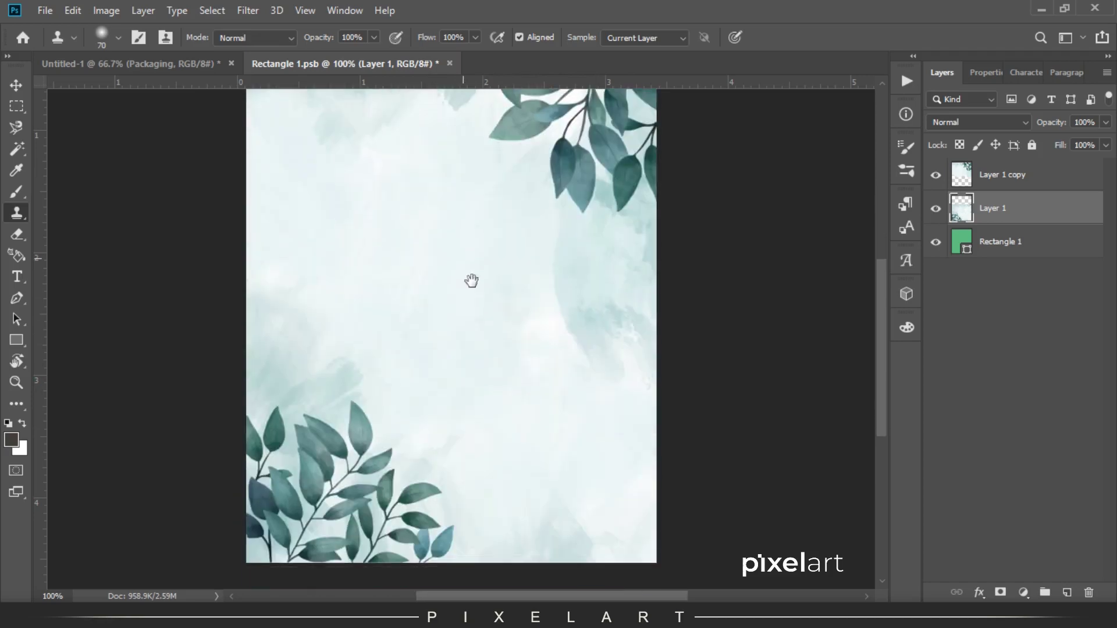
Fit the whole document in view and save the edited artwork.
{"action": "left_click", "coordinate": [21, 91]}
{"action": "key", "text": "ctrl+minus"}
{"action": "left_click", "coordinate": [45, 10]}
{"action": "left_click", "coordinate": [96, 176]}
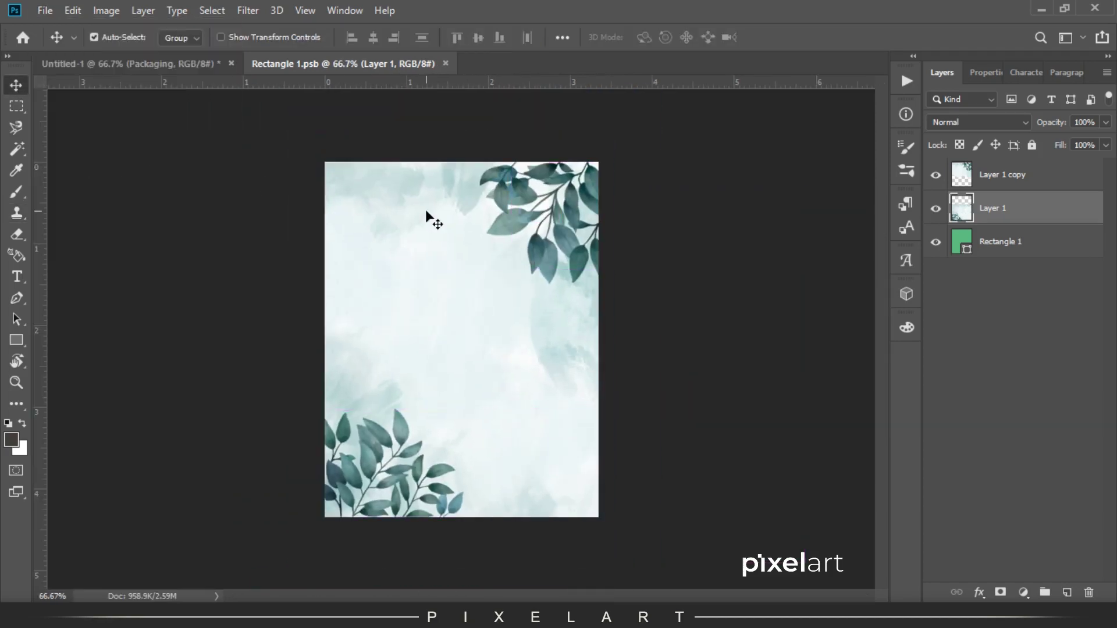
Zoom back to 100% and bring up the shape tool options.
{"action": "key", "text": "ctrl+plus"}
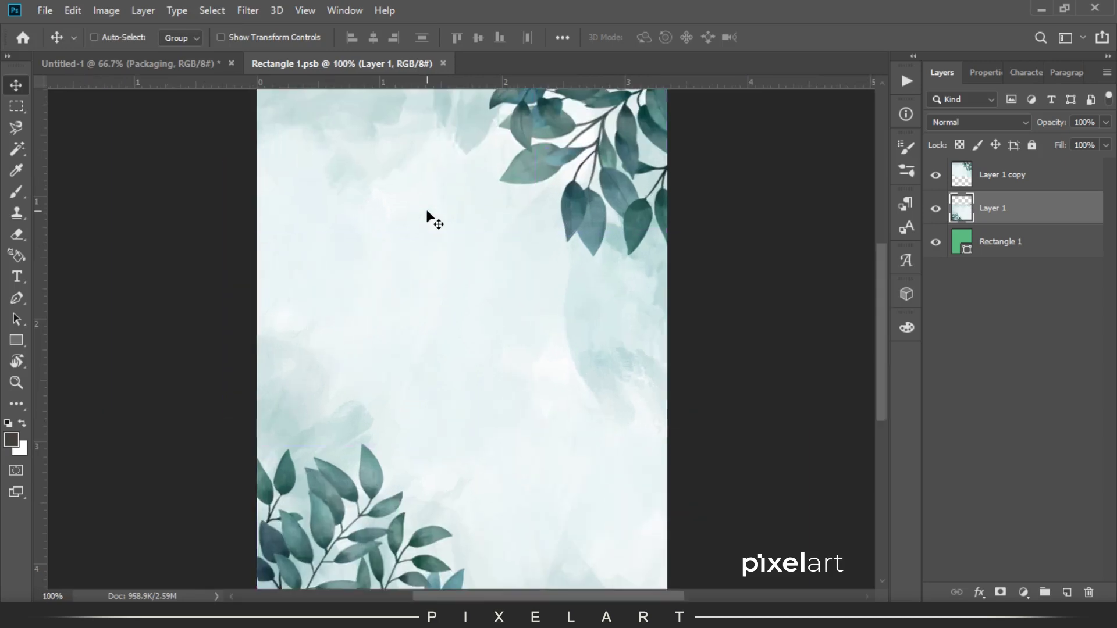
{"action": "scroll", "coordinate": [357, 436], "scroll_direction": "up", "scroll_amount": 3}
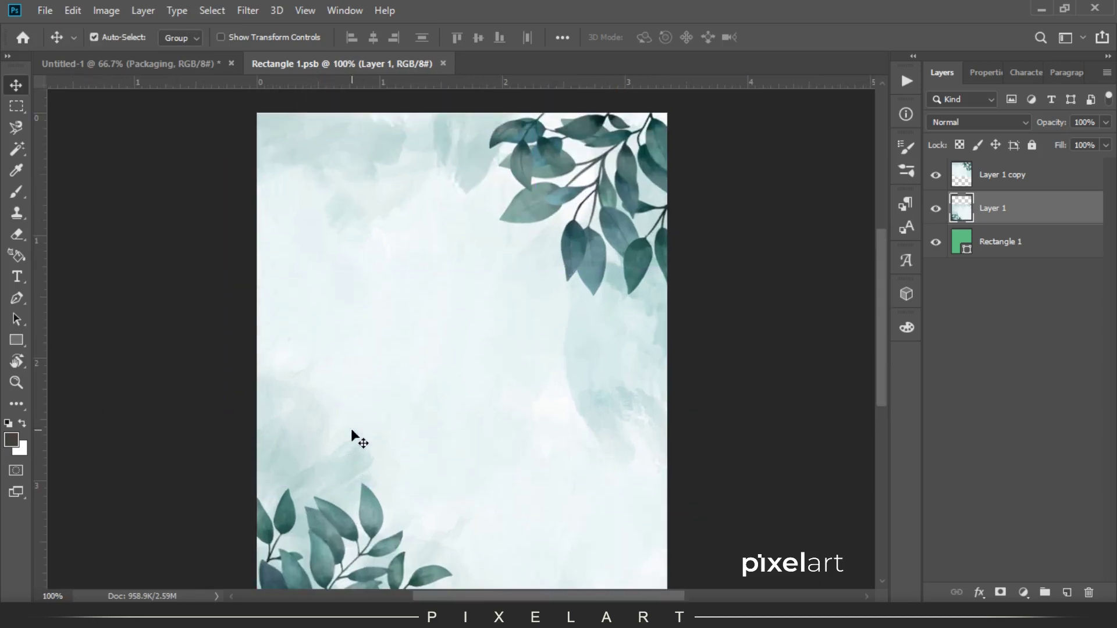
{"action": "right_click", "coordinate": [16, 340]}
Draw a circle over the label's top-left area and fill it teal.
{"action": "left_click", "coordinate": [70, 373]}
{"action": "scroll", "coordinate": [264, 104], "scroll_direction": "up", "scroll_amount": 3}
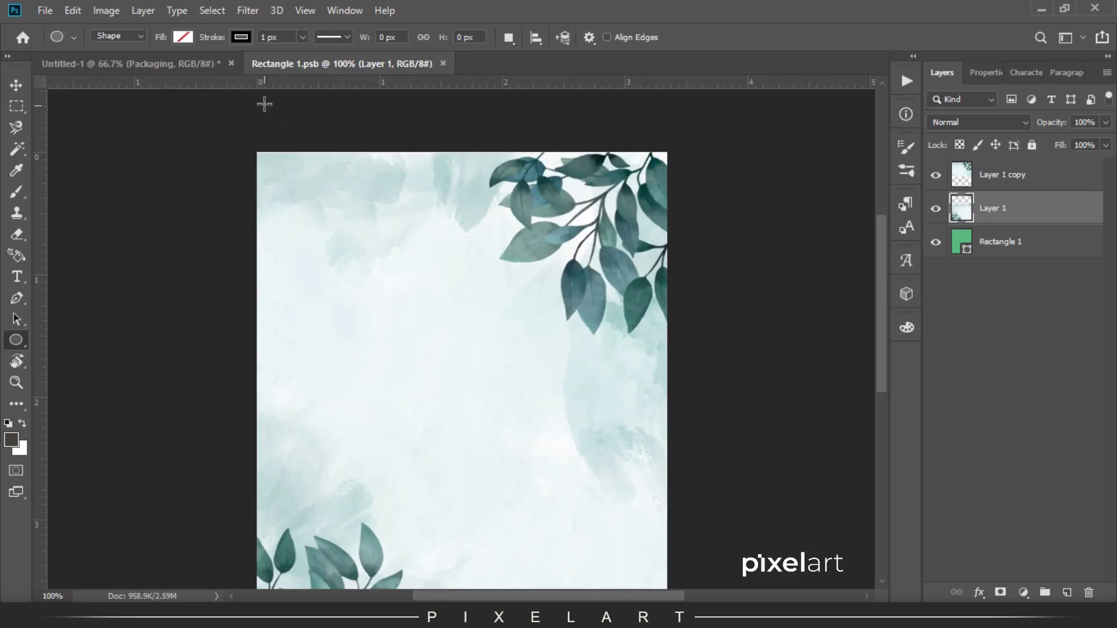
{"action": "left_click_drag", "start_coordinate": [234, 124], "coordinate": [466, 365]}
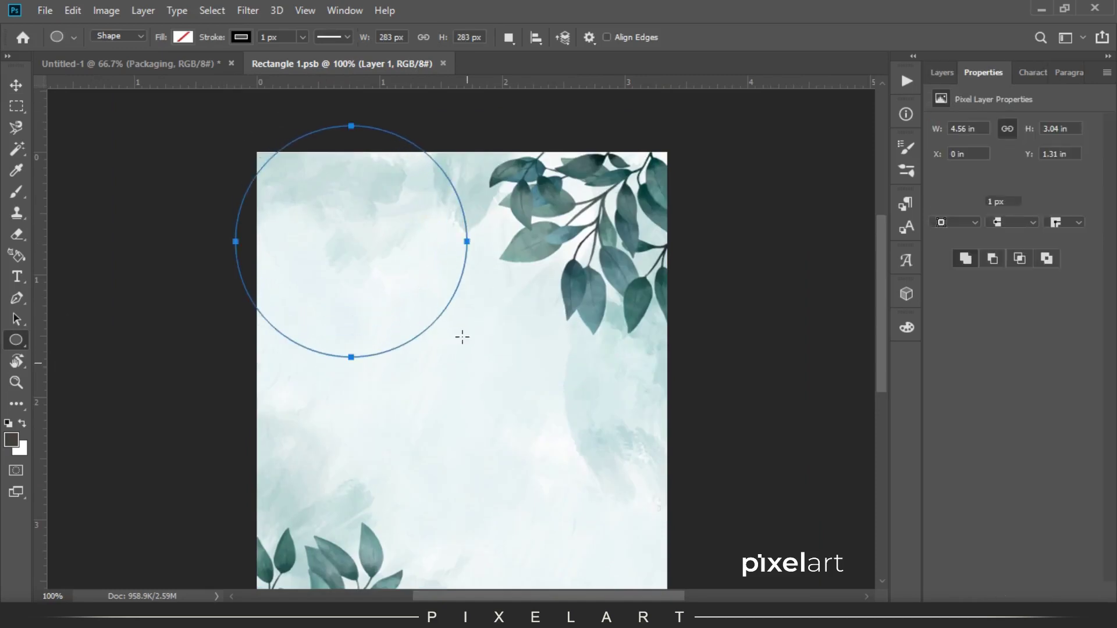
{"action": "key", "text": "v"}
{"action": "left_click", "coordinate": [963, 200]}
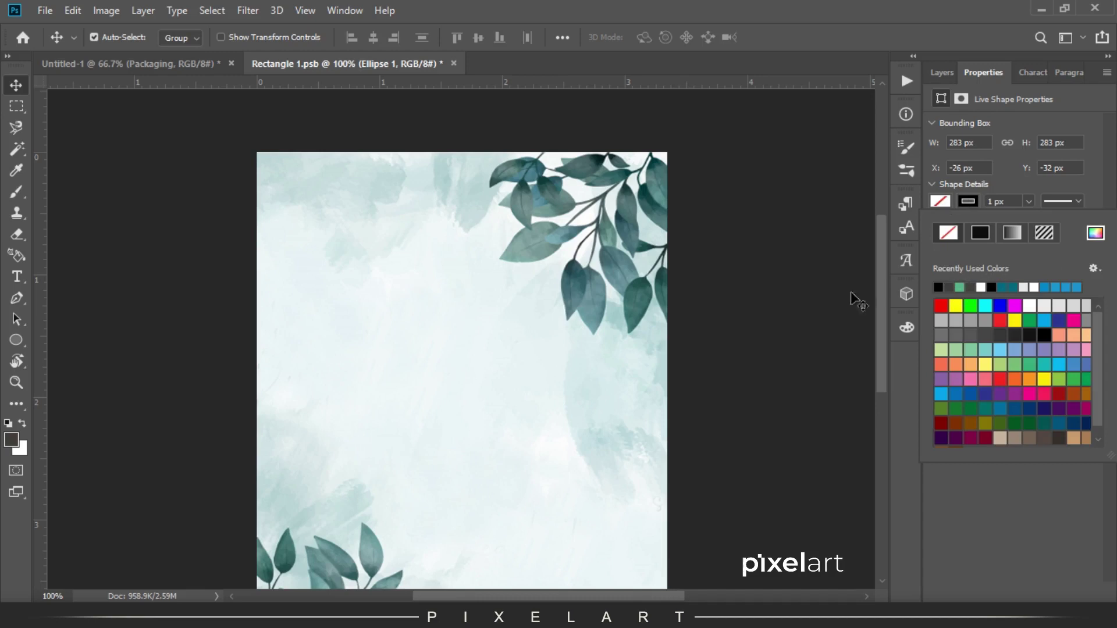
{"action": "left_click", "coordinate": [1009, 287]}
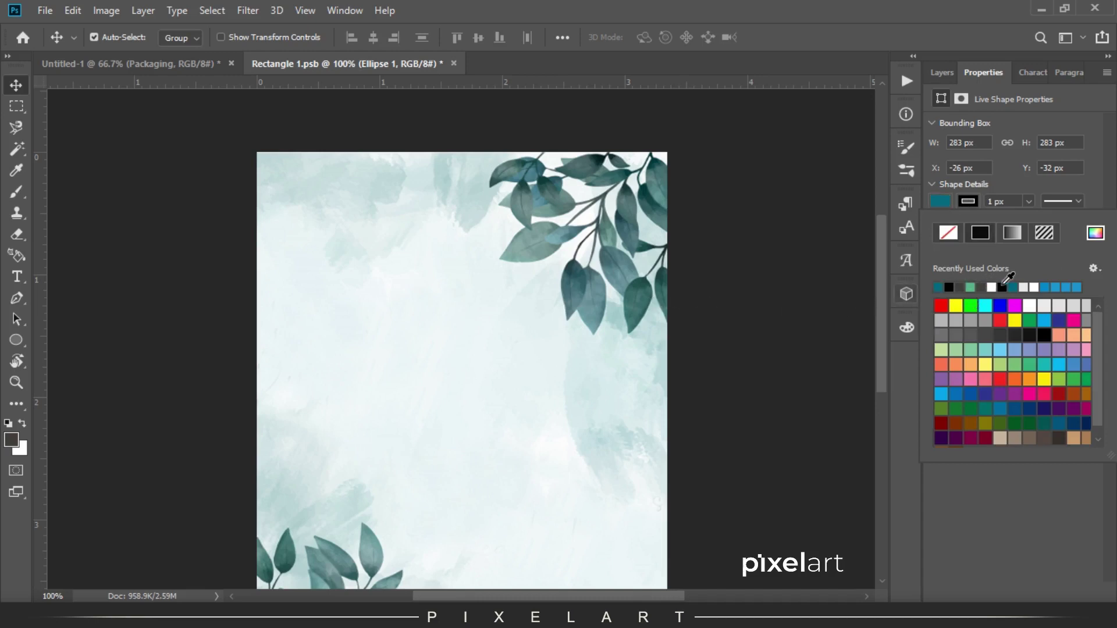
{"action": "left_click", "coordinate": [968, 201]}
Raise Ellipse 1 to the top of the stack, nudge it into the top-left corner, and place a text cursor below it.
{"action": "left_click", "coordinate": [938, 72]}
{"action": "left_click_drag", "start_coordinate": [989, 210], "coordinate": [989, 172]}
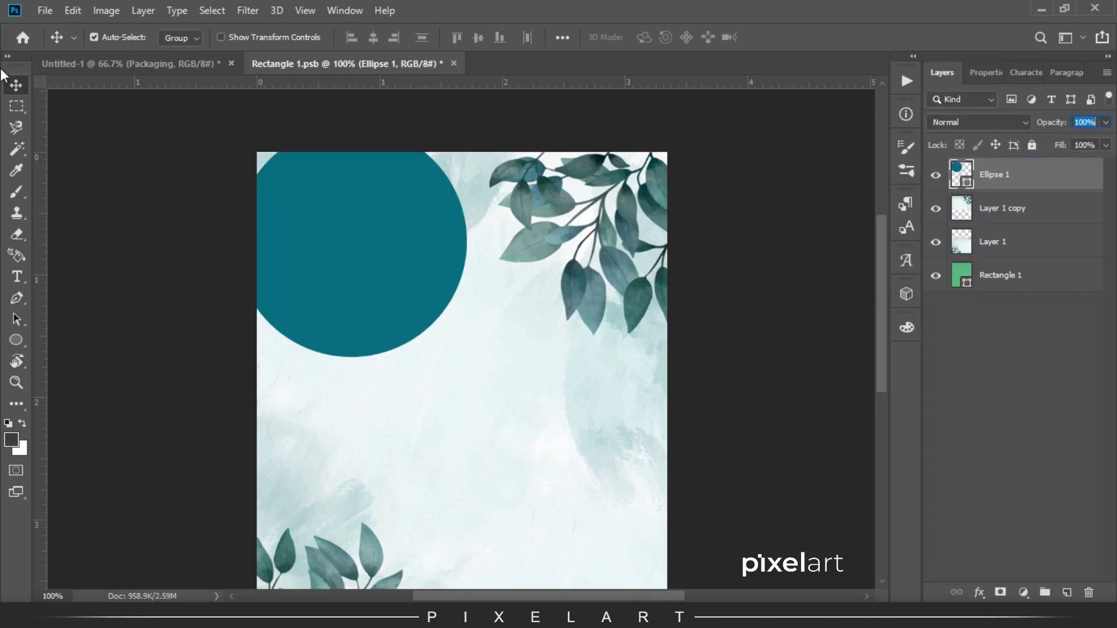
{"action": "left_click_drag", "start_coordinate": [389, 247], "coordinate": [347, 201]}
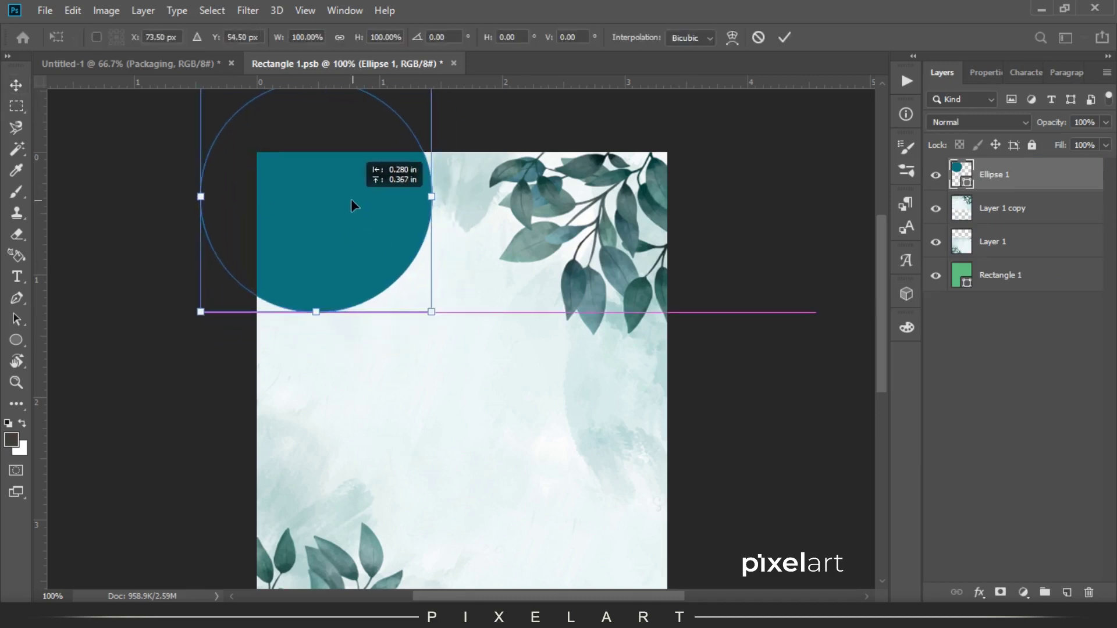
{"action": "key", "text": "Left"}
{"action": "key", "text": "Left"}
{"action": "key", "text": "Left"}
{"action": "key", "text": "Up"}
{"action": "key", "text": "Left"}
{"action": "key", "text": "Left"}
{"action": "key", "text": "Left"}
{"action": "key", "text": "Up"}
{"action": "key", "text": "Left"}
{"action": "key", "text": "shift+Up"}
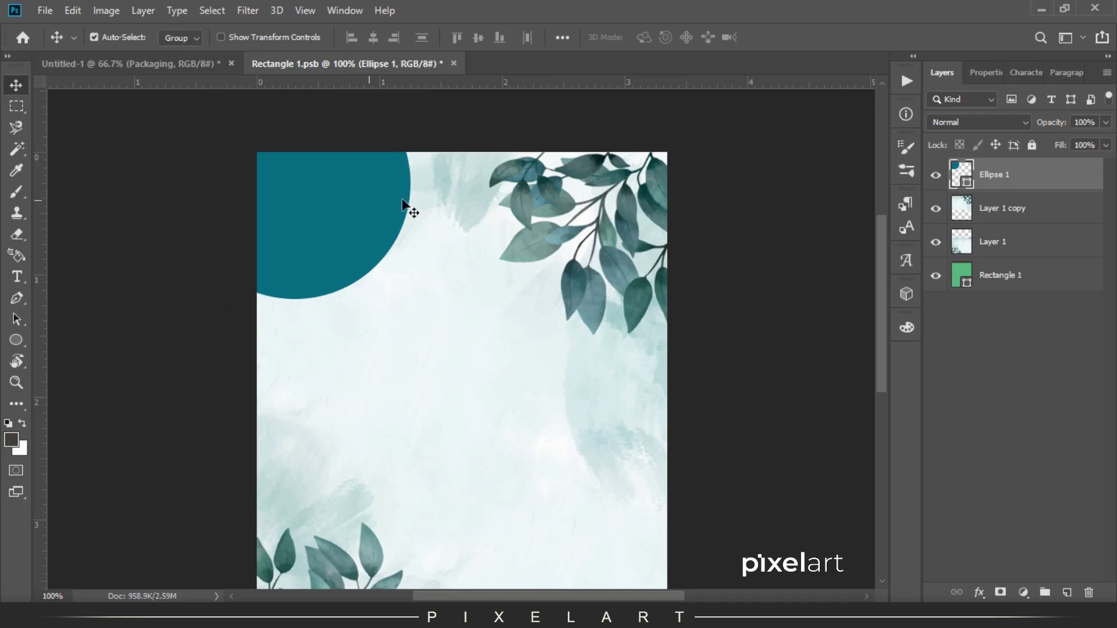
{"action": "key", "text": "t"}
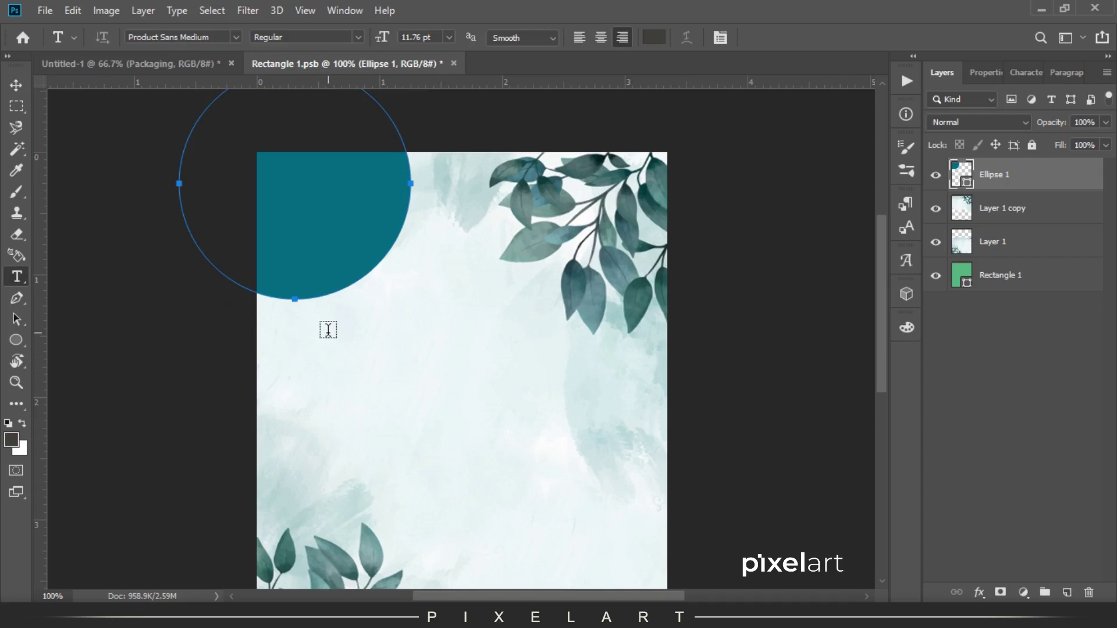
{"action": "left_click", "coordinate": [307, 348]}
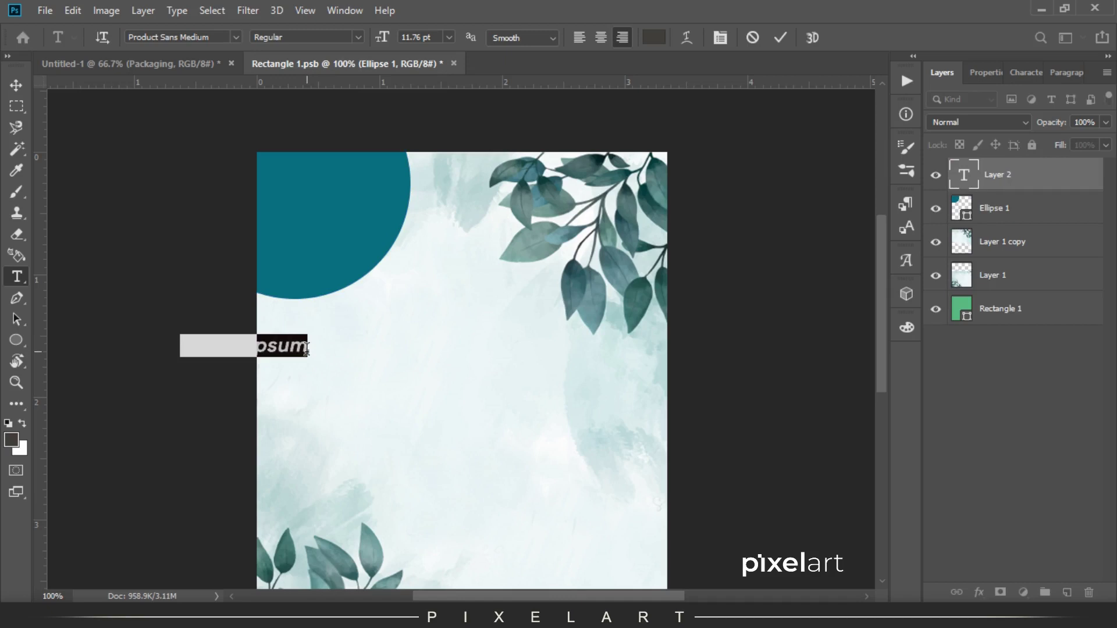
Type the title TEA PACKAGING, commit it, and enlarge it to about 188%.
{"action": "type", "text": "TEA"}
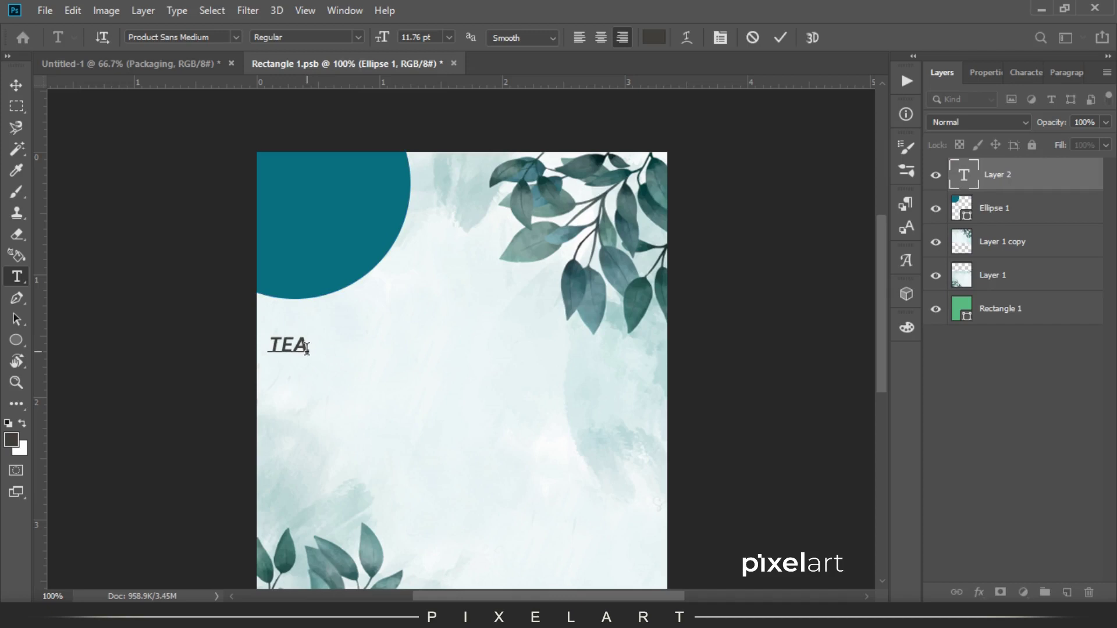
{"action": "type", "text": " PACKAGING"}
{"action": "key", "text": "ctrl+a"}
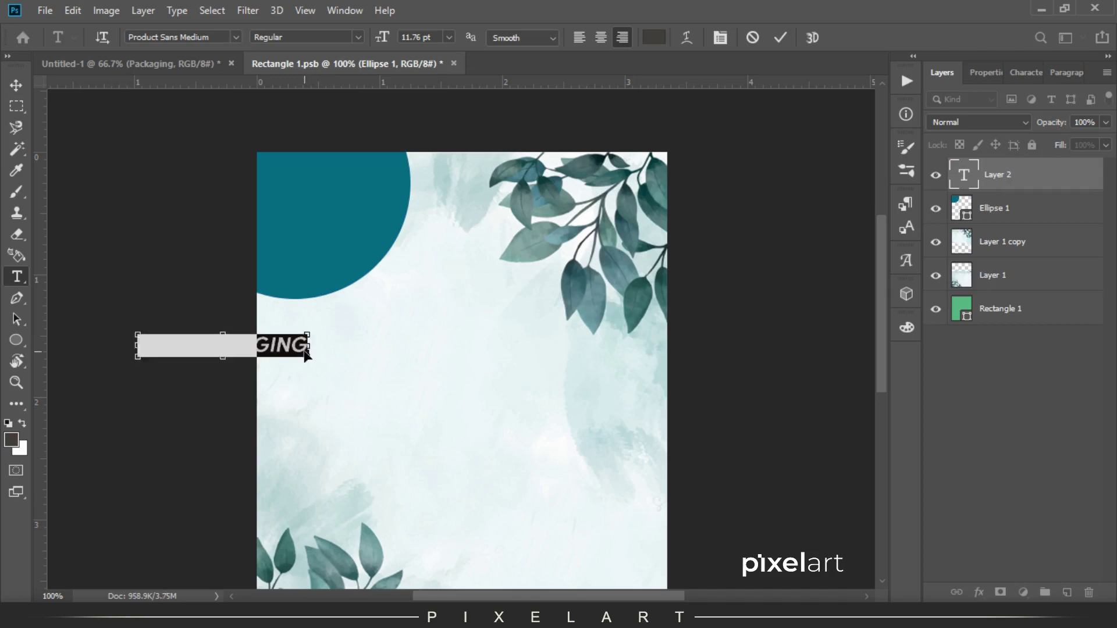
{"action": "left_click", "coordinate": [1029, 72]}
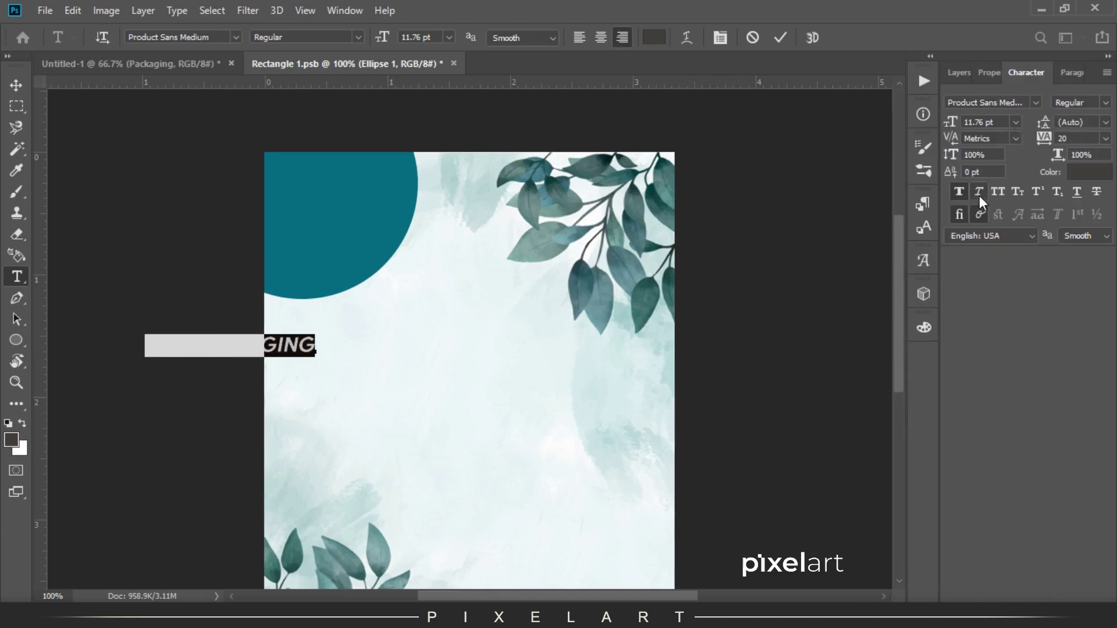
{"action": "key", "text": "ctrl+Return"}
{"action": "key", "text": "v"}
{"action": "key", "text": "ctrl+t"}
{"action": "mouse_move", "coordinate": [316, 357]}
{"action": "left_mouse_down"}
{"action": "mouse_move", "coordinate": [457, 377]}
{"action": "mouse_move", "coordinate": [526, 372]}
{"action": "left_mouse_up"}
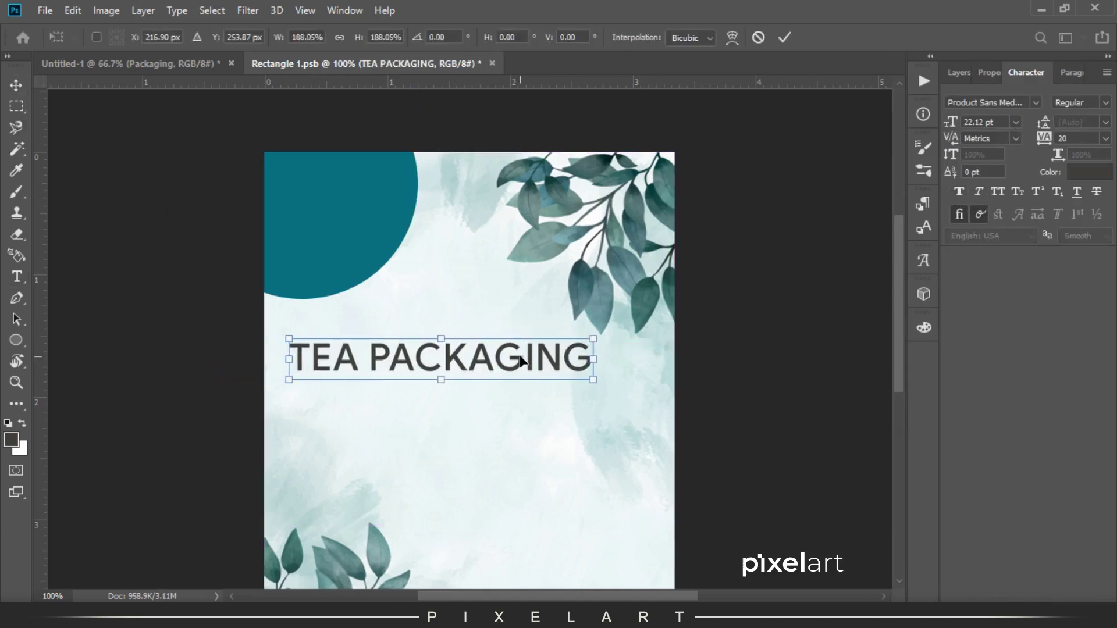
{"action": "key", "text": "Return"}
Break the title onto two lines after TEA and left-align it.
{"action": "key", "text": "t"}
{"action": "left_click", "coordinate": [369, 359]}
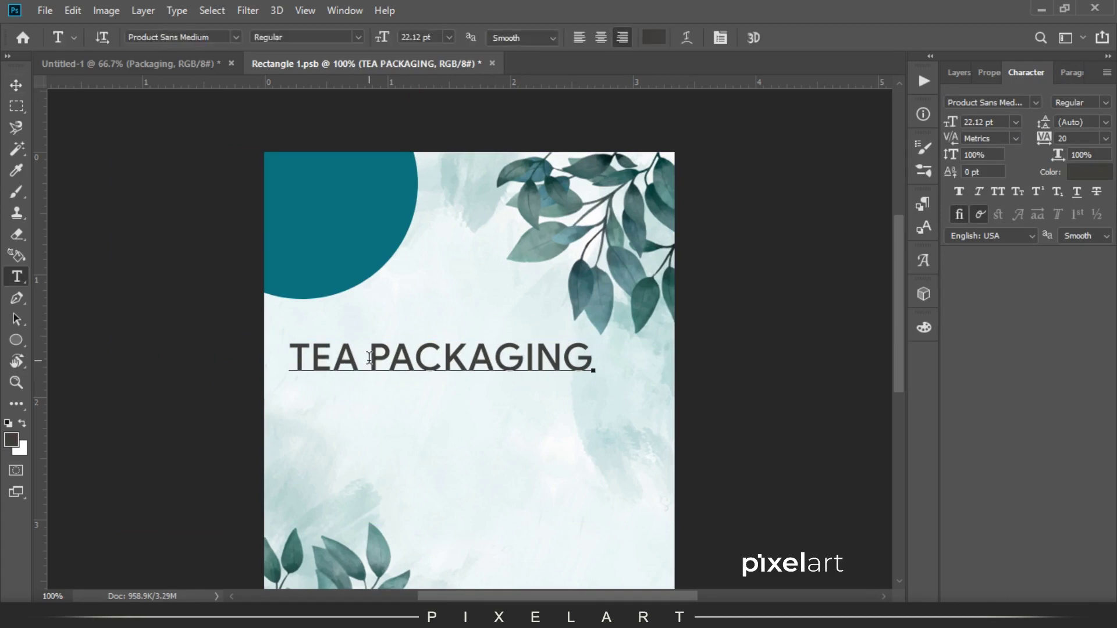
{"action": "key", "text": "Return"}
{"action": "key", "text": "ctrl+a"}
{"action": "left_click", "coordinate": [579, 37]}
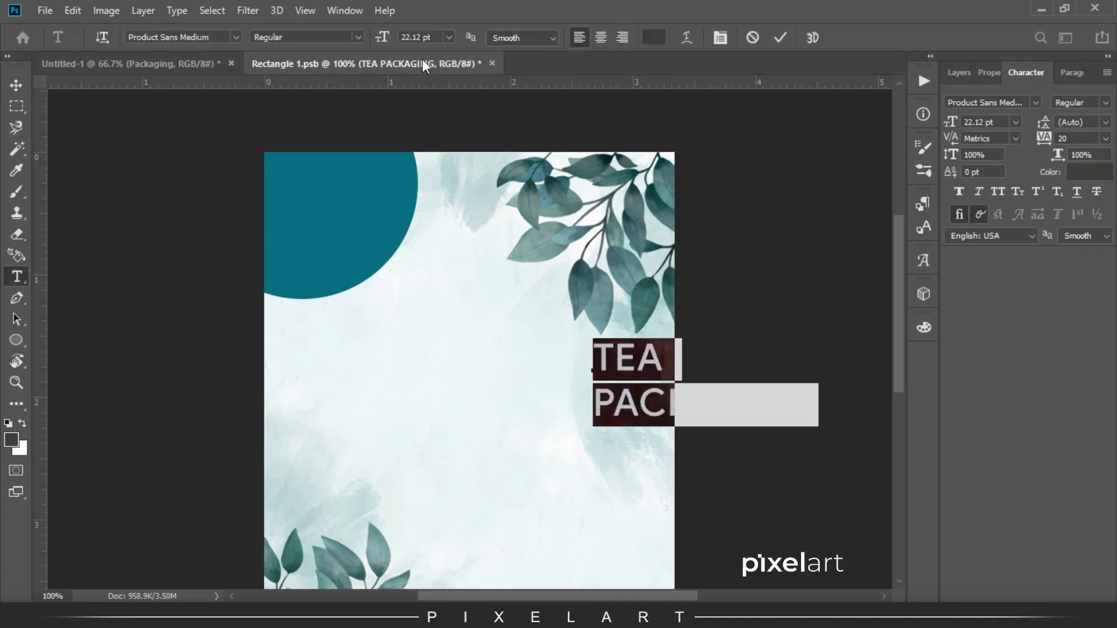
{"action": "left_click", "coordinate": [11, 88]}
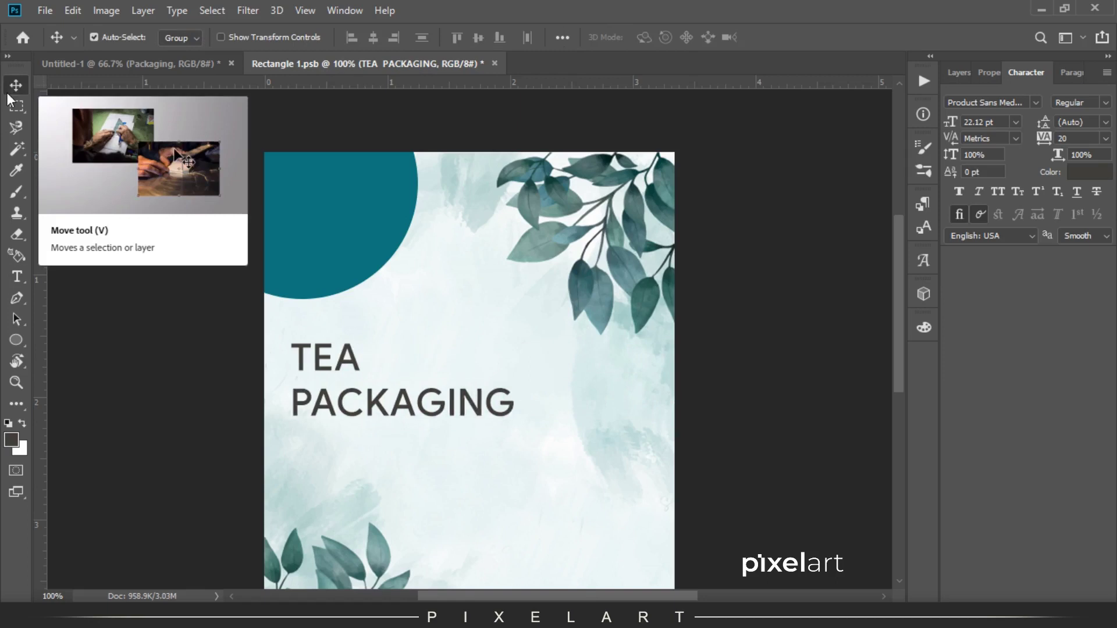
{"action": "left_click", "coordinate": [957, 73]}
Duplicate the title below itself, retype the copy as MOCKUP and enlarge it to about 33 pt.
{"action": "right_click", "coordinate": [1074, 182]}
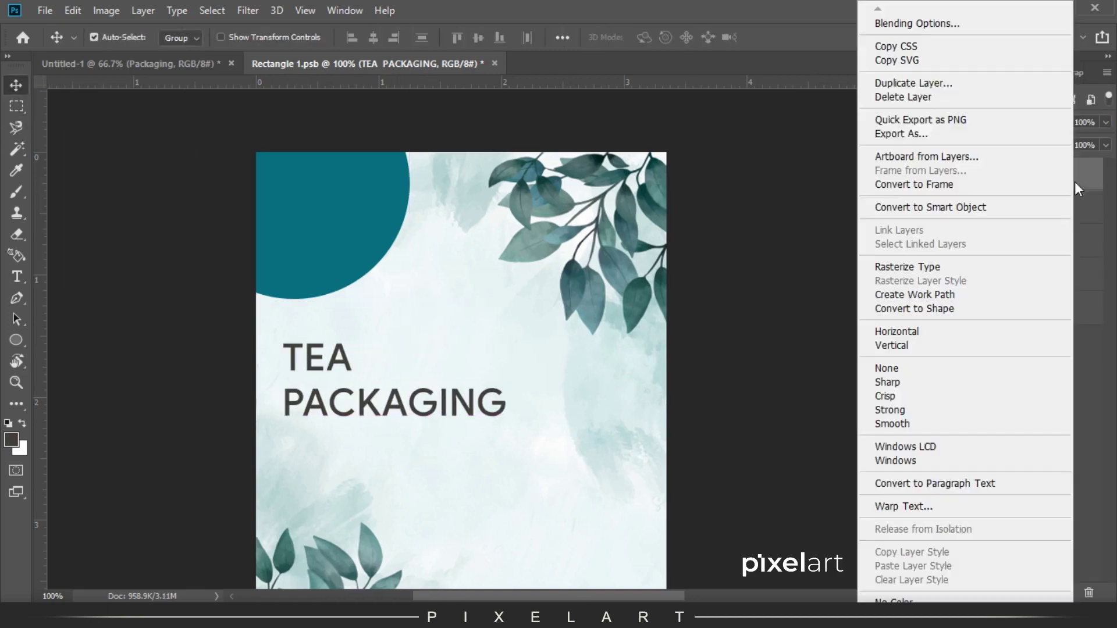
{"action": "left_click", "coordinate": [1067, 79]}
{"action": "left_click", "coordinate": [693, 159]}
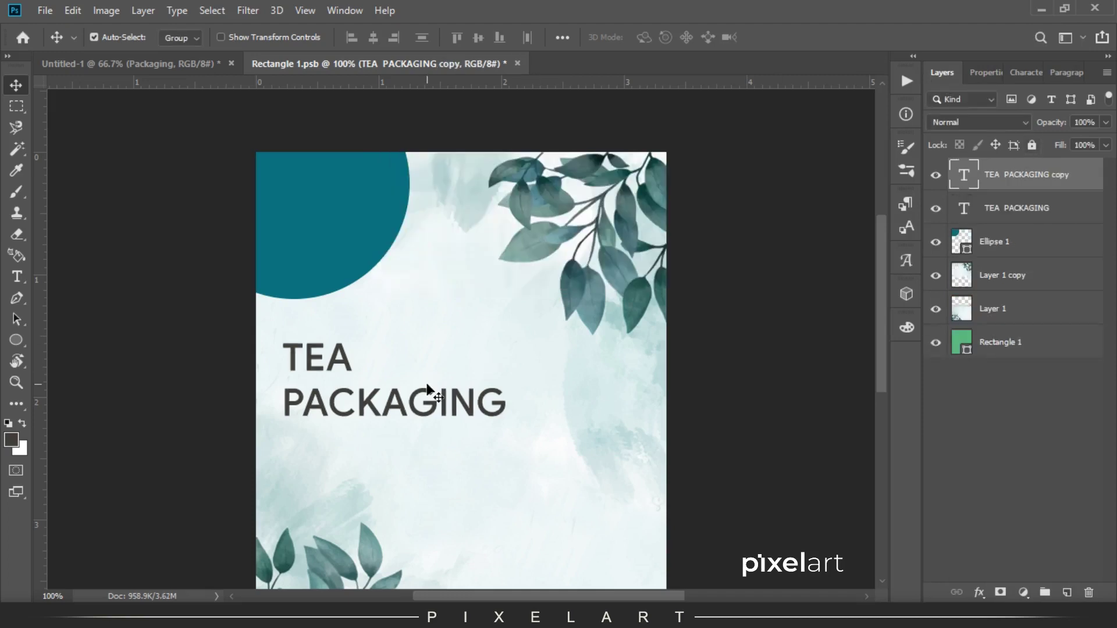
{"action": "left_click_drag", "start_coordinate": [299, 371], "coordinate": [299, 443]}
{"action": "left_click", "coordinate": [17, 277]}
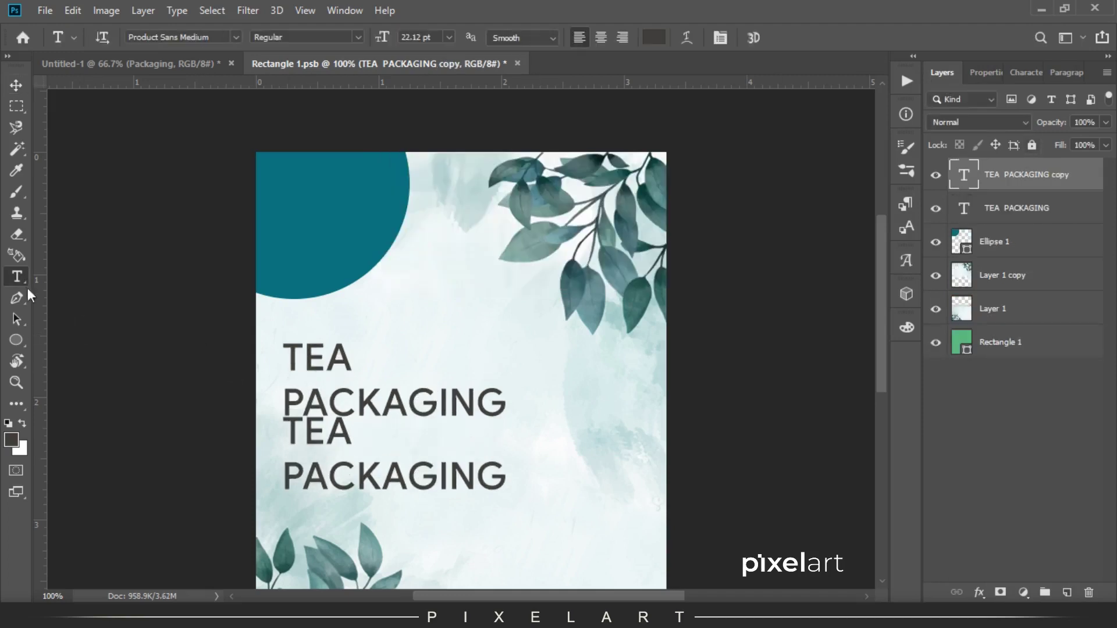
{"action": "left_click", "coordinate": [370, 446]}
{"action": "key", "text": "ctrl+a"}
{"action": "type", "text": "MOCKUP"}
{"action": "key", "text": "ctrl+a"}
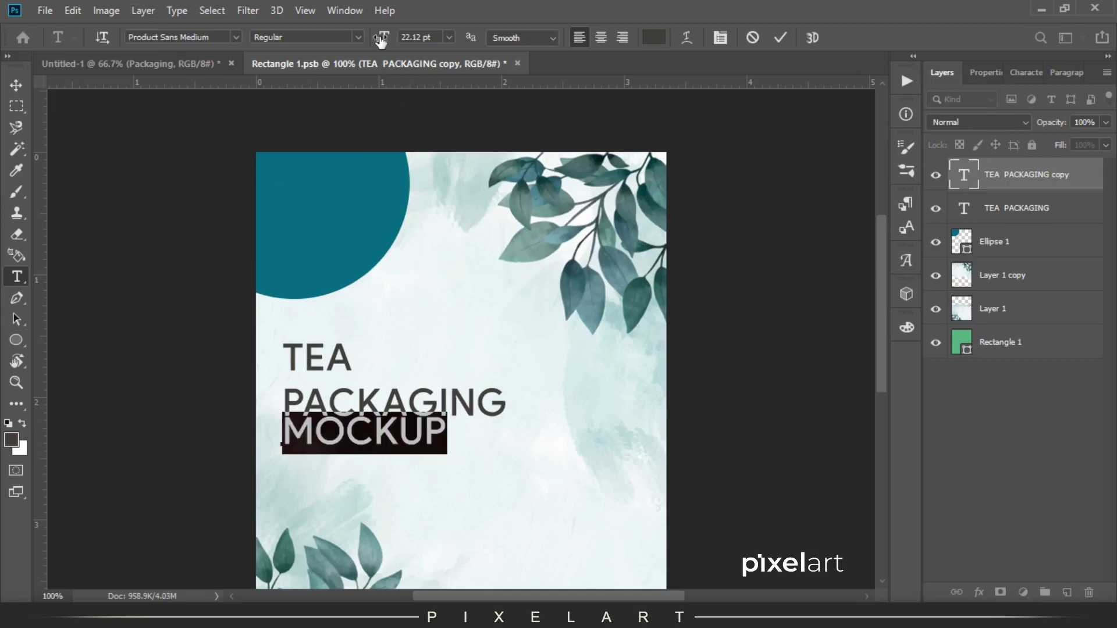
{"action": "left_click_drag", "start_coordinate": [381, 41], "coordinate": [389, 40]}
{"action": "left_click", "coordinate": [15, 85]}
Rejoin TEA PACKAGING onto one line and shrink it to about 81%.
{"action": "double_click", "coordinate": [291, 356]}
{"action": "key", "text": "Delete"}
{"action": "key", "text": "Escape"}
{"action": "key", "text": "ctrl+t"}
{"action": "left_click_drag", "start_coordinate": [587, 340], "coordinate": [507, 358]}
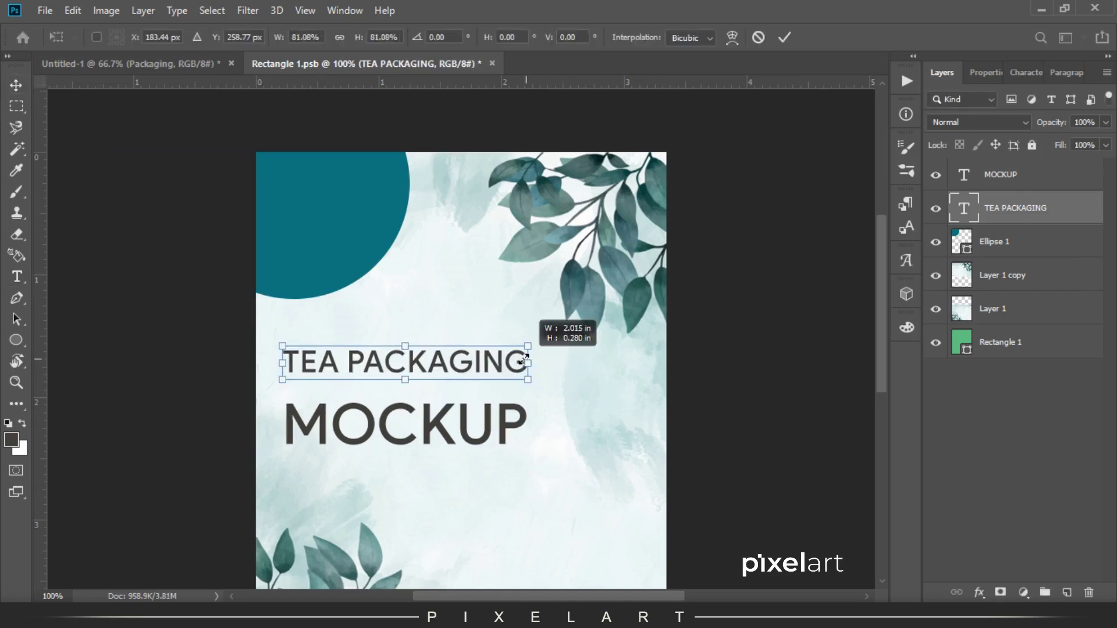
{"action": "left_click_drag", "start_coordinate": [291, 360], "coordinate": [295, 361]}
{"action": "key", "text": "Return"}
Move the MOCKUP layer up so it sits closer beneath TEA PACKAGING.
{"action": "left_click", "coordinate": [1004, 177]}
{"action": "key", "text": "shift+Up"}
{"action": "key", "text": "shift+Up"}
{"action": "key", "text": "shift+Up"}
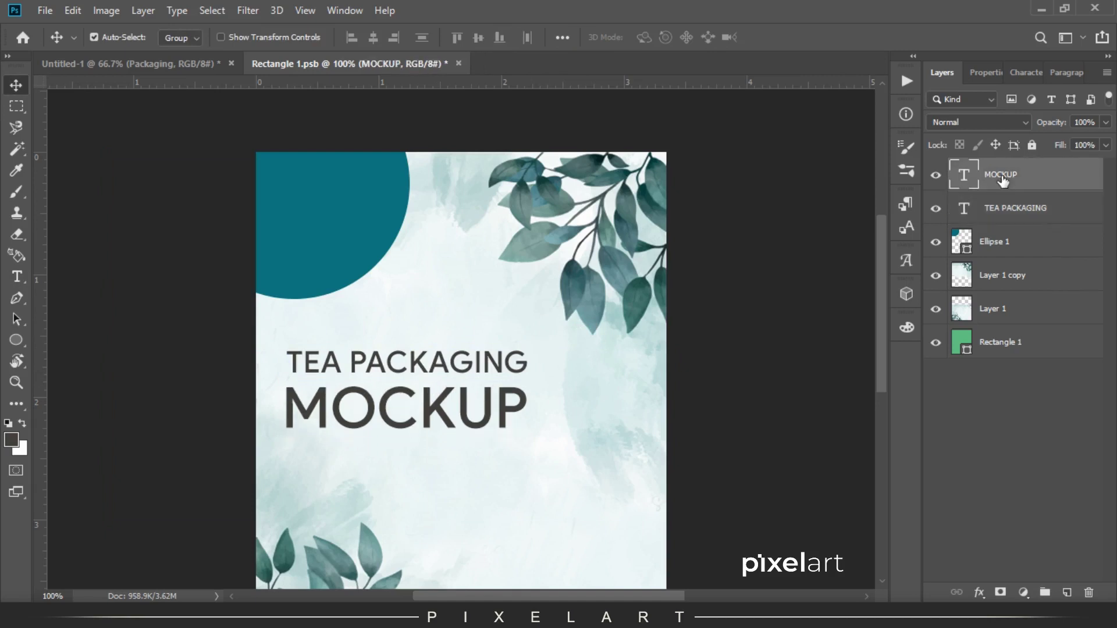
{"action": "key", "text": "t"}
{"action": "left_click", "coordinate": [358, 358]}
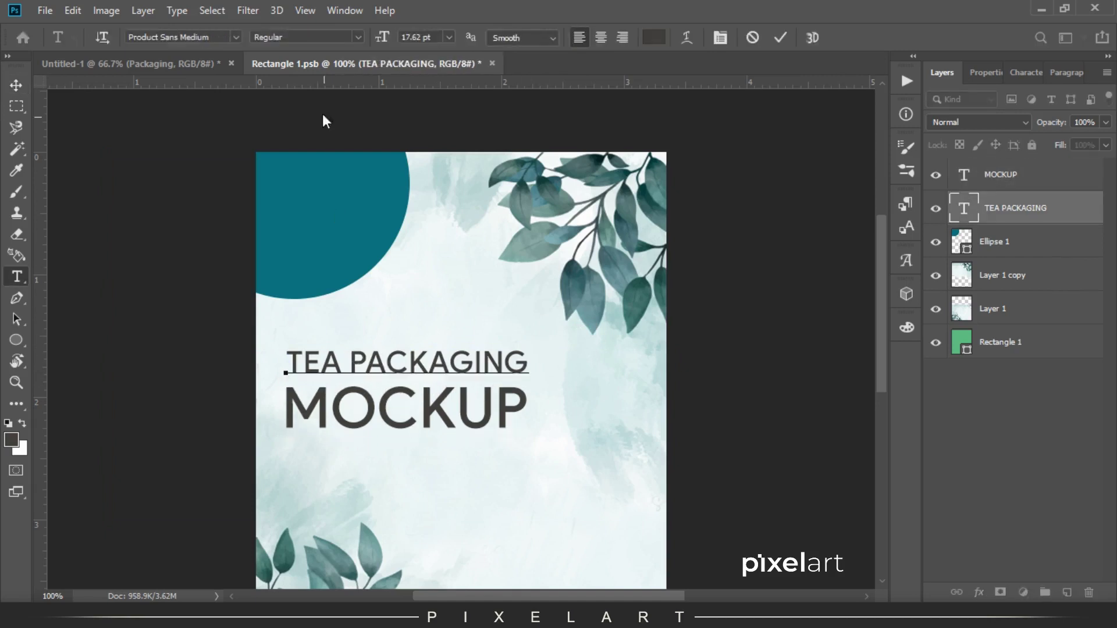
Set TEA PACKAGING in Product Sans Light.
{"action": "key", "text": "ctrl+a"}
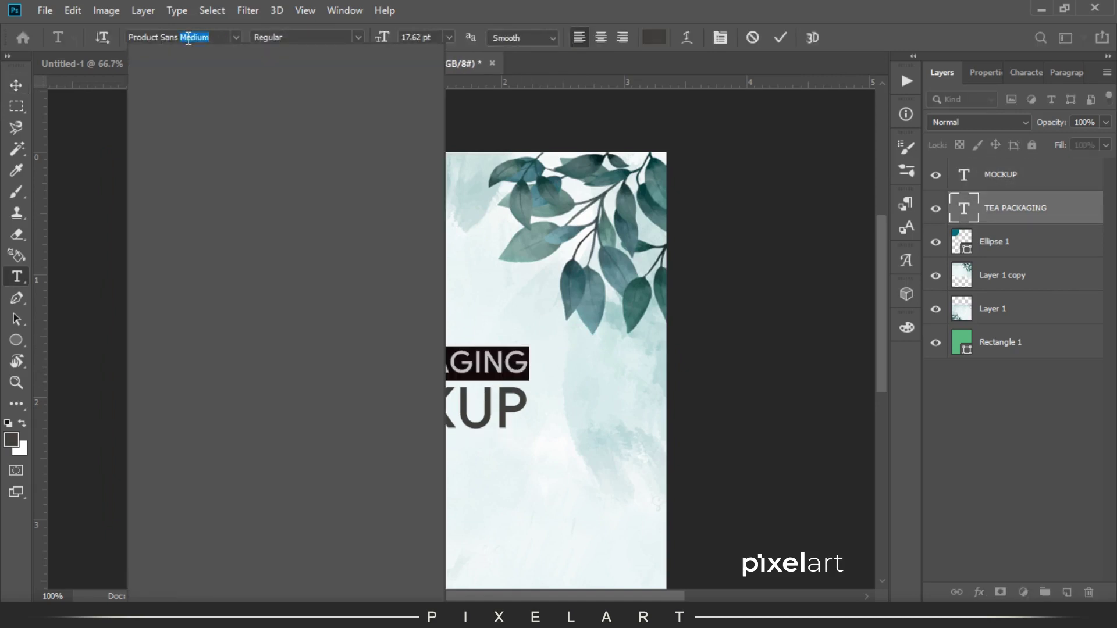
{"action": "key", "text": "BackSpace"}
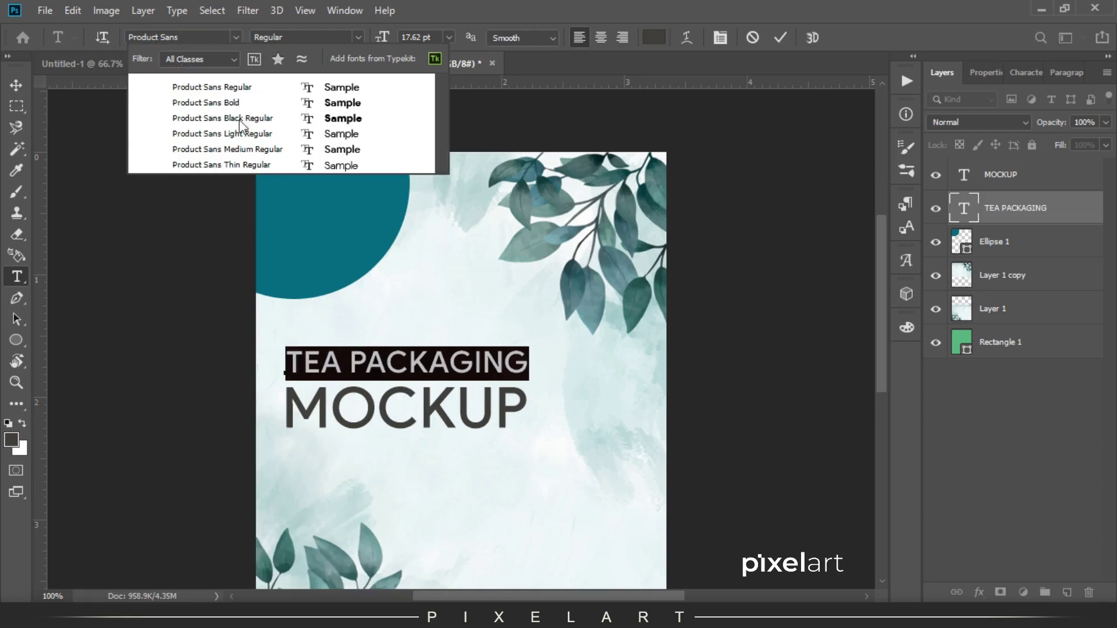
{"action": "left_click", "coordinate": [221, 133]}
{"action": "key", "text": "ctrl+Return"}
{"action": "key", "text": "v"}
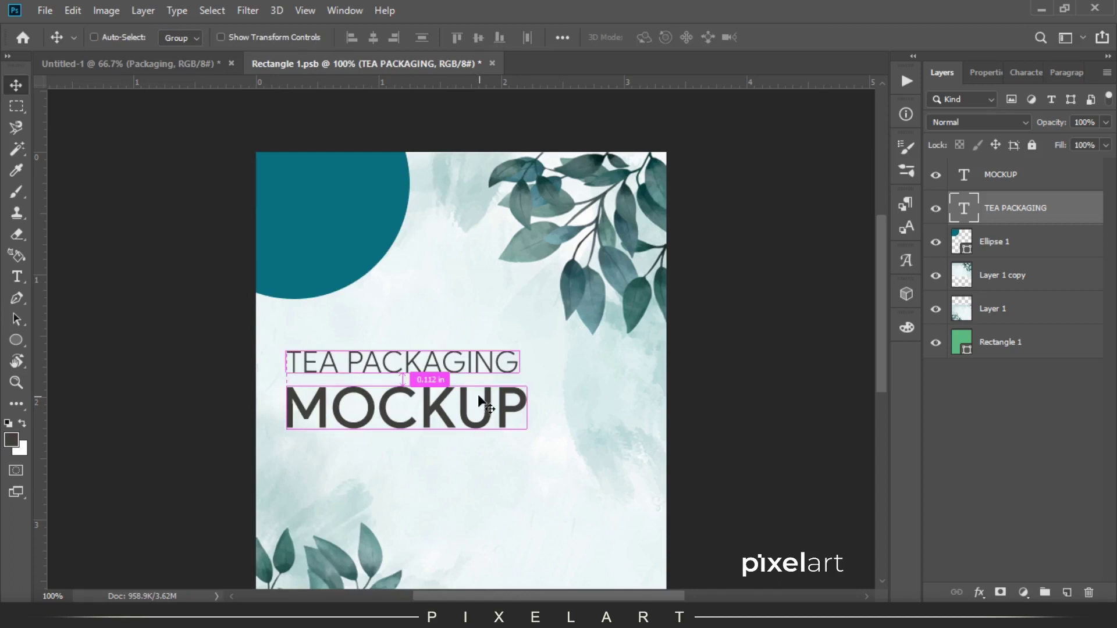
Change TEA PACKAGING's font to Montserrat Light.
{"action": "double_click", "coordinate": [459, 364]}
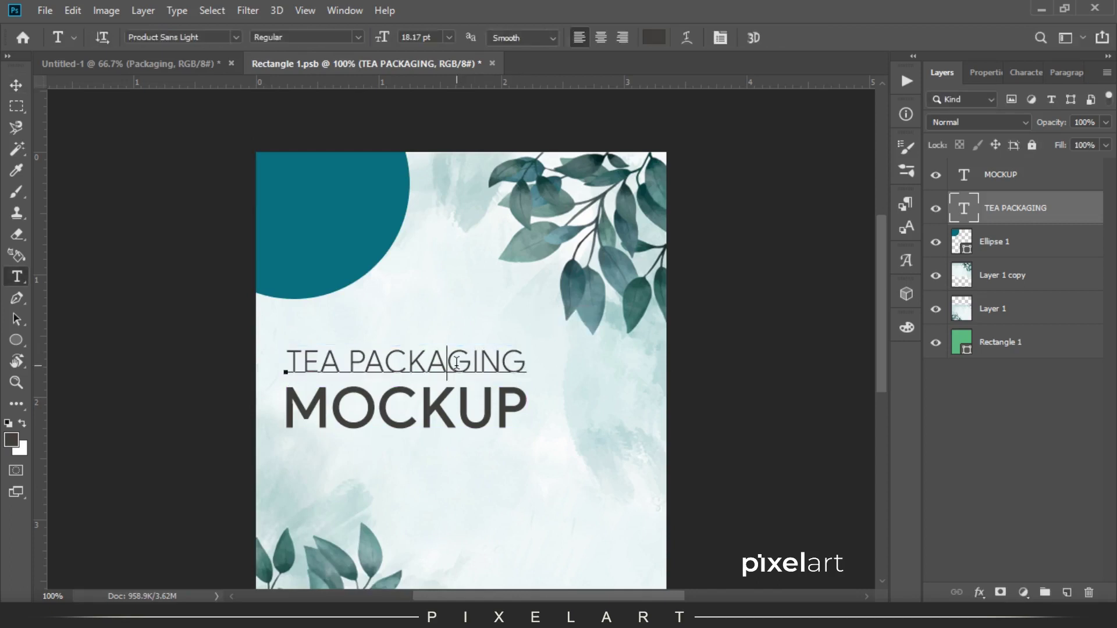
{"action": "key", "text": "ctrl+a"}
{"action": "left_click", "coordinate": [175, 37]}
{"action": "type", "text": "MONT"}
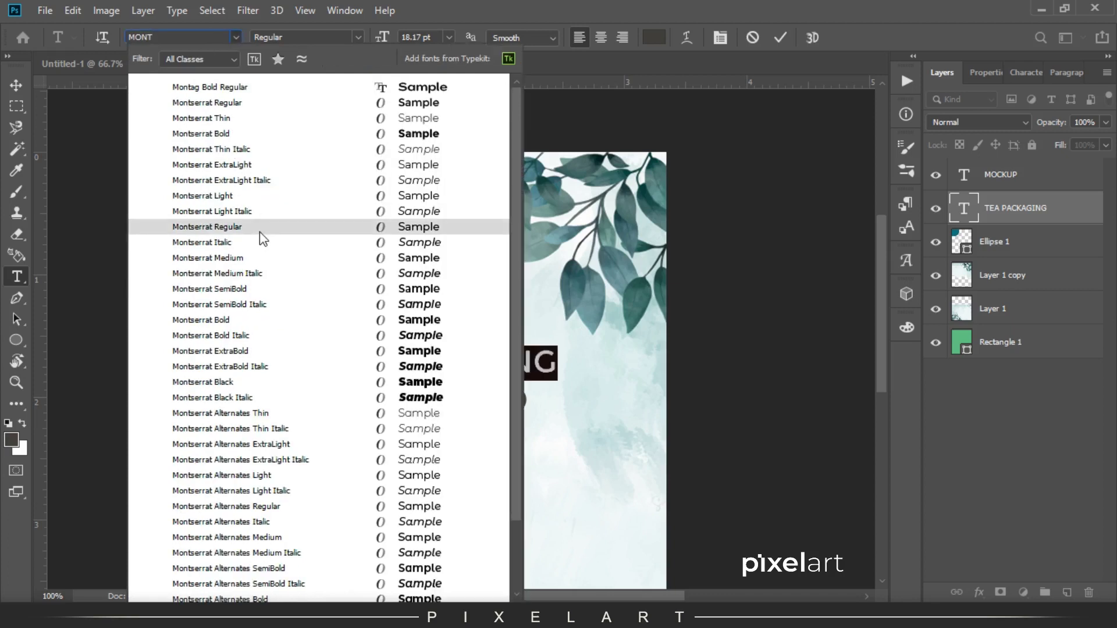
{"action": "left_click", "coordinate": [260, 196]}
{"action": "key", "text": "ctrl+Return"}
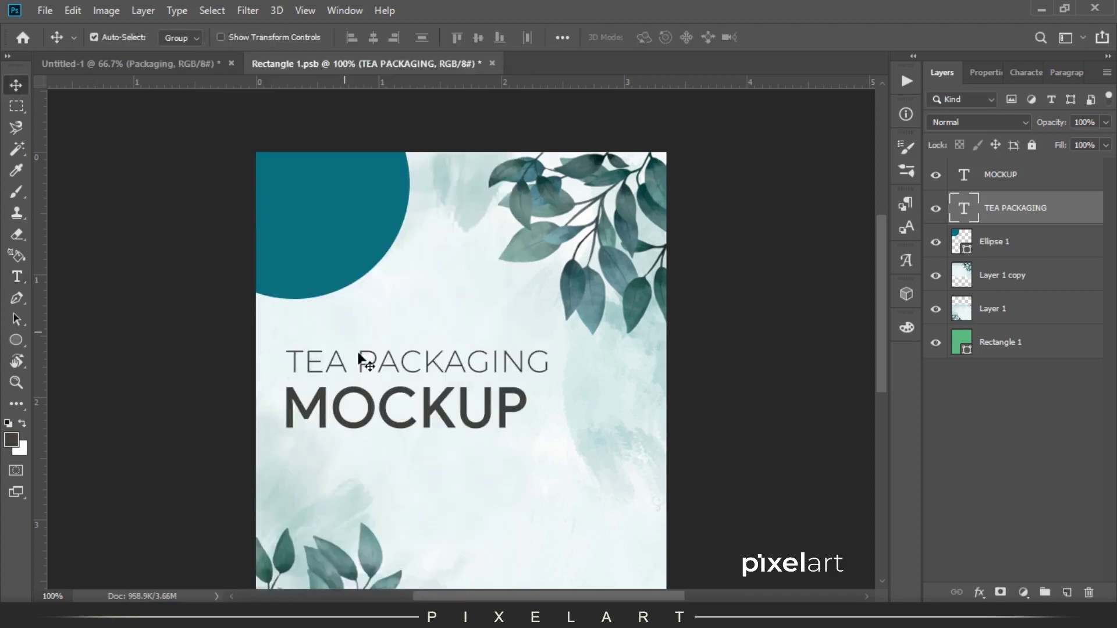
Set MOCKUP in Montserrat SemiBold.
{"action": "double_click", "coordinate": [387, 399]}
{"action": "left_click", "coordinate": [216, 37]}
{"action": "type", "text": "MONT"}
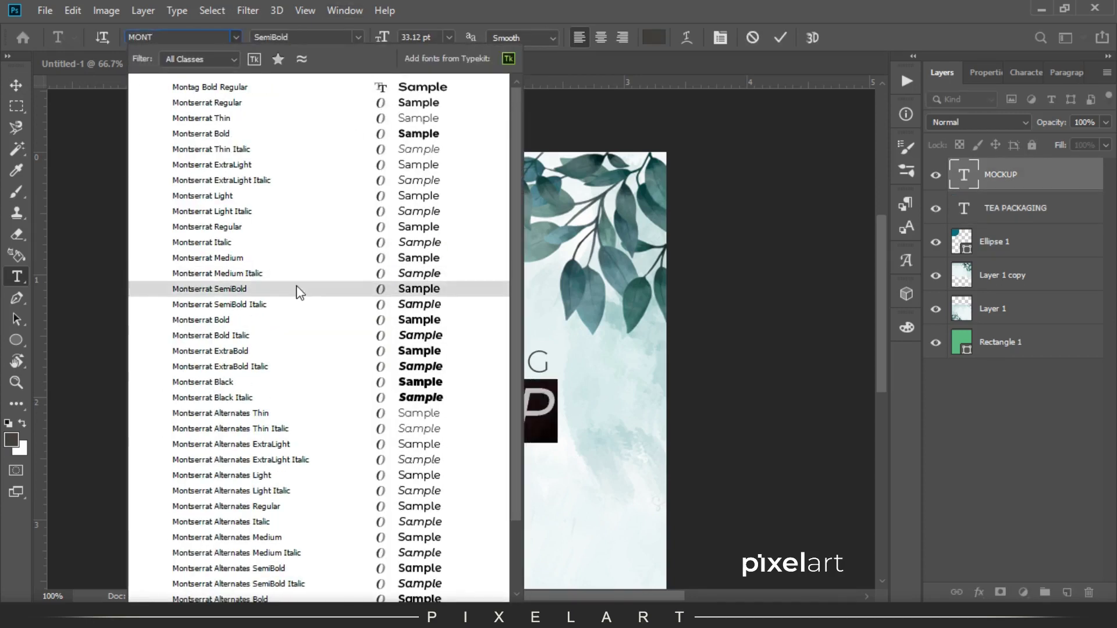
{"action": "left_click", "coordinate": [296, 289]}
{"action": "left_click", "coordinate": [16, 85]}
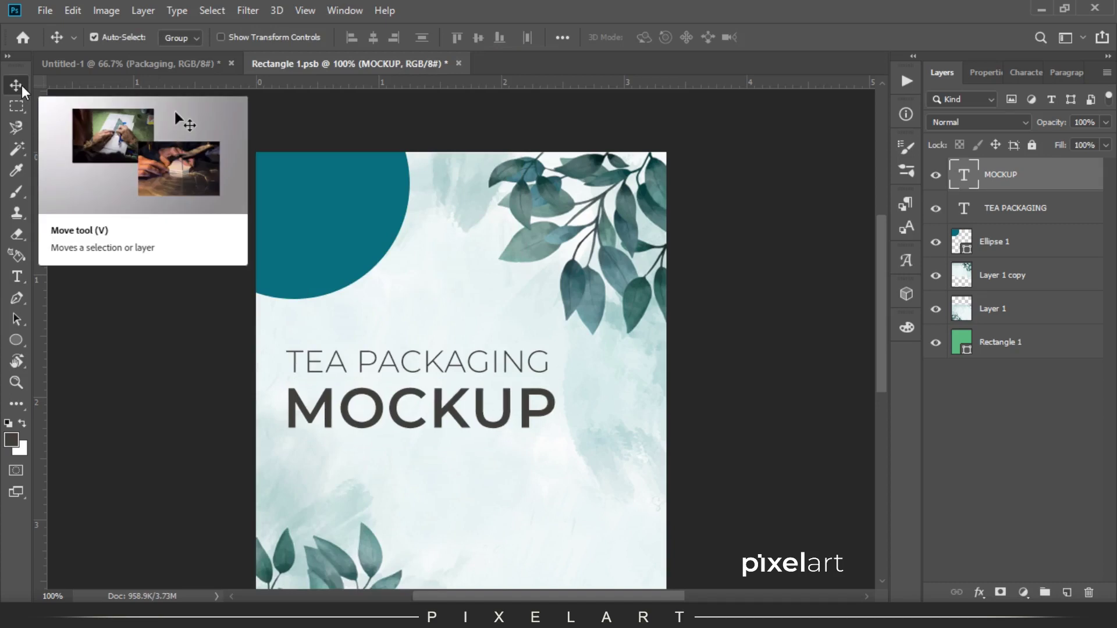
{"action": "scroll", "coordinate": [279, 261], "scroll_direction": "down", "scroll_amount": 2}
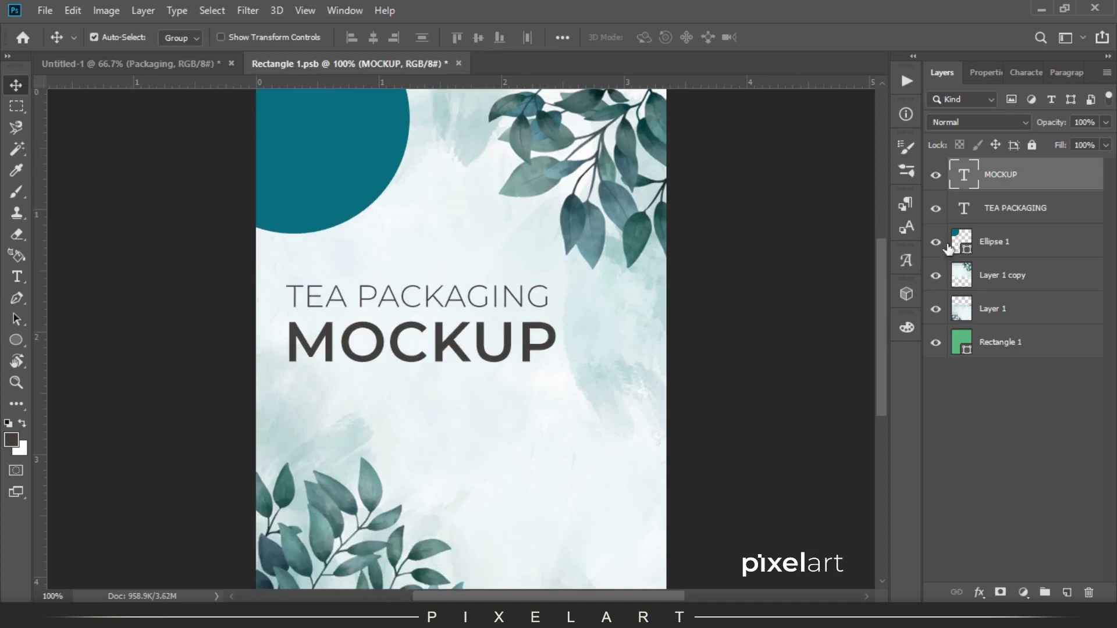
{"action": "right_click", "coordinate": [16, 339]}
{"action": "left_click", "coordinate": [75, 339]}
Draw a rectangle bar about 2.1 × 0.3 in below MOCKUP.
{"action": "left_click_drag", "start_coordinate": [290, 377], "coordinate": [548, 413]}
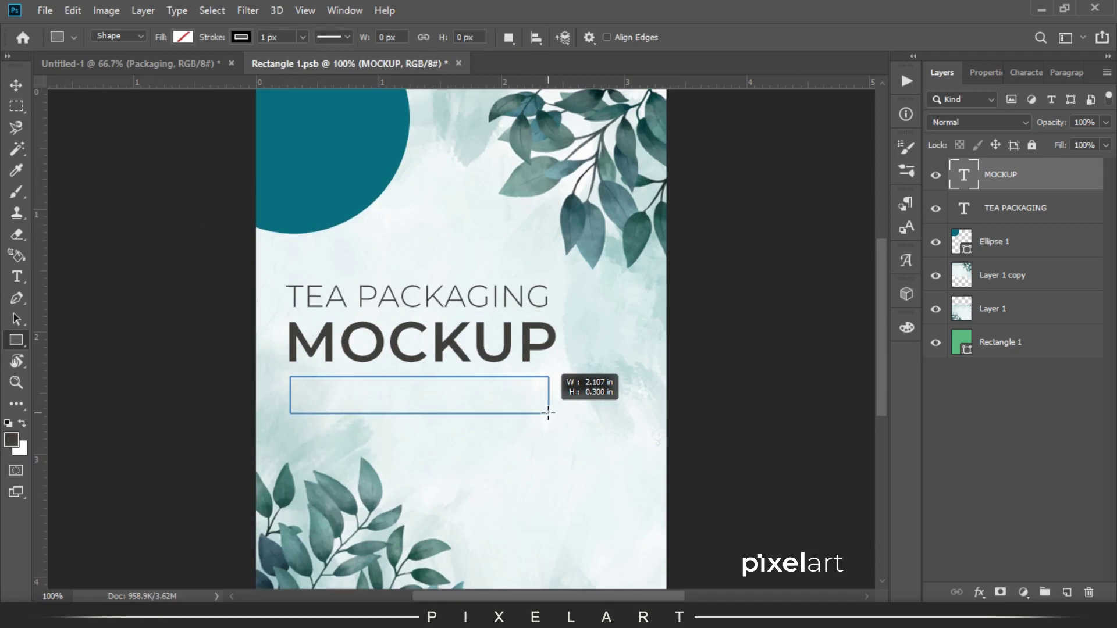
{"action": "left_click_drag", "start_coordinate": [548, 414], "coordinate": [550, 413]}
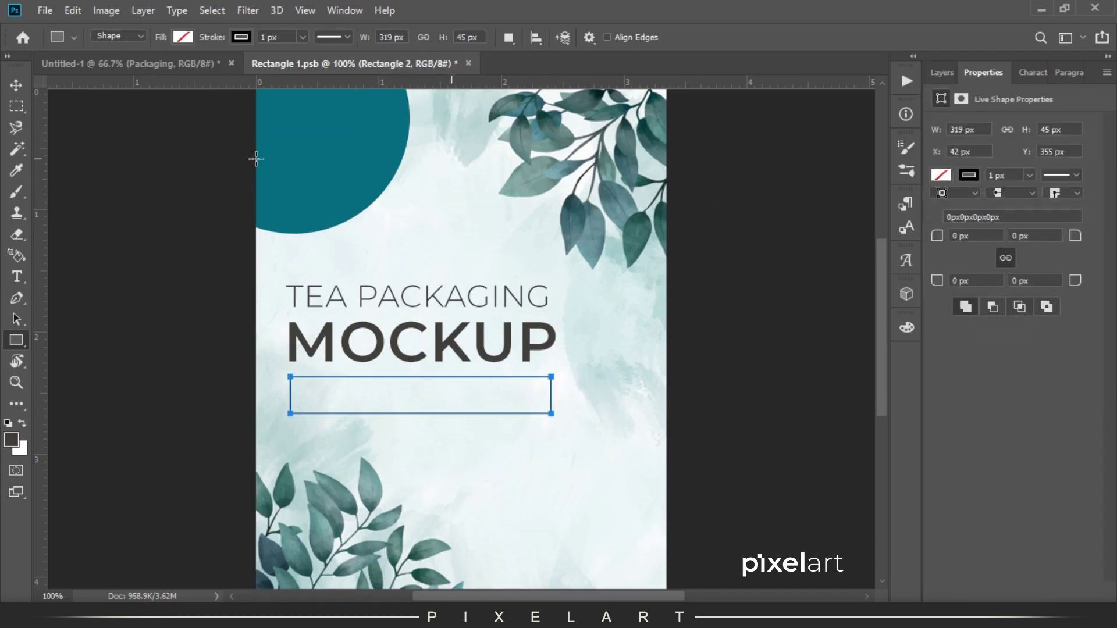
{"action": "left_click", "coordinate": [12, 84]}
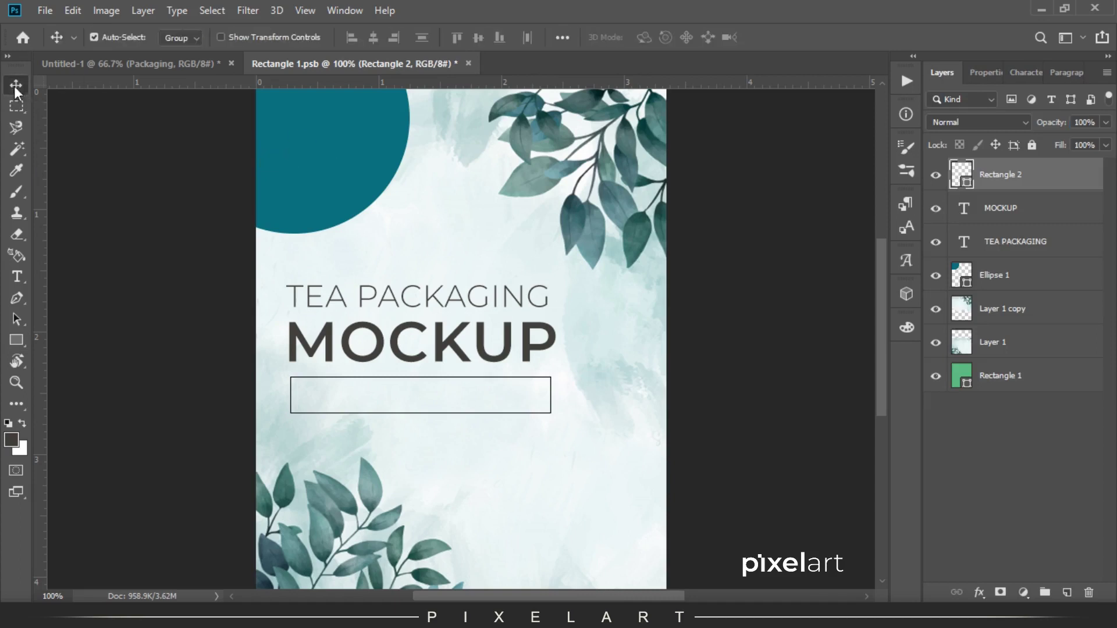
{"action": "key", "text": "i"}
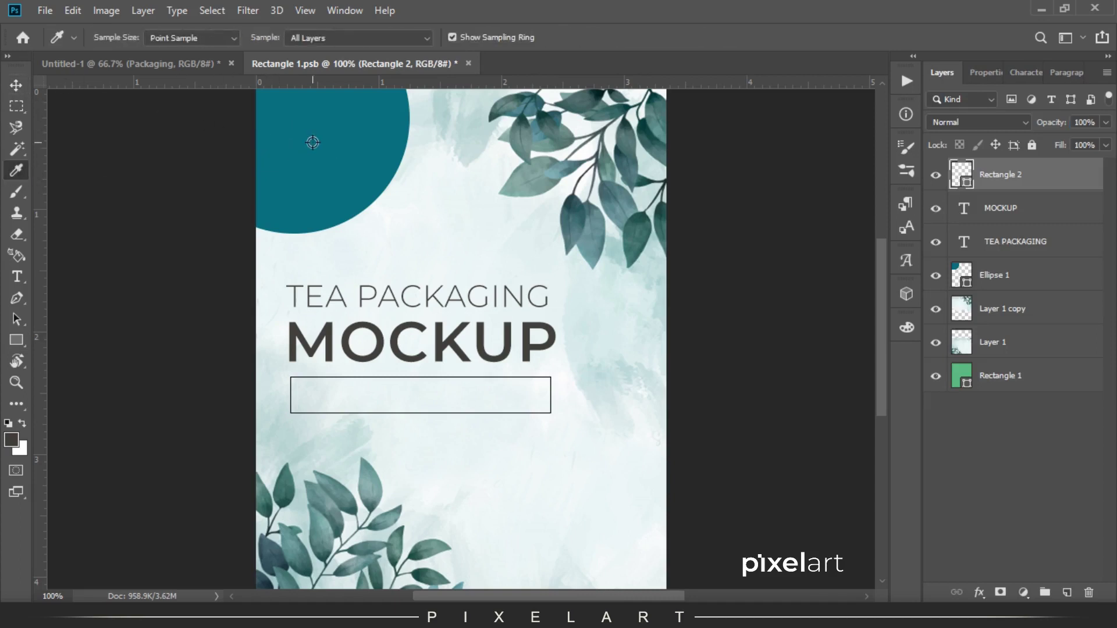
{"action": "key", "text": "v"}
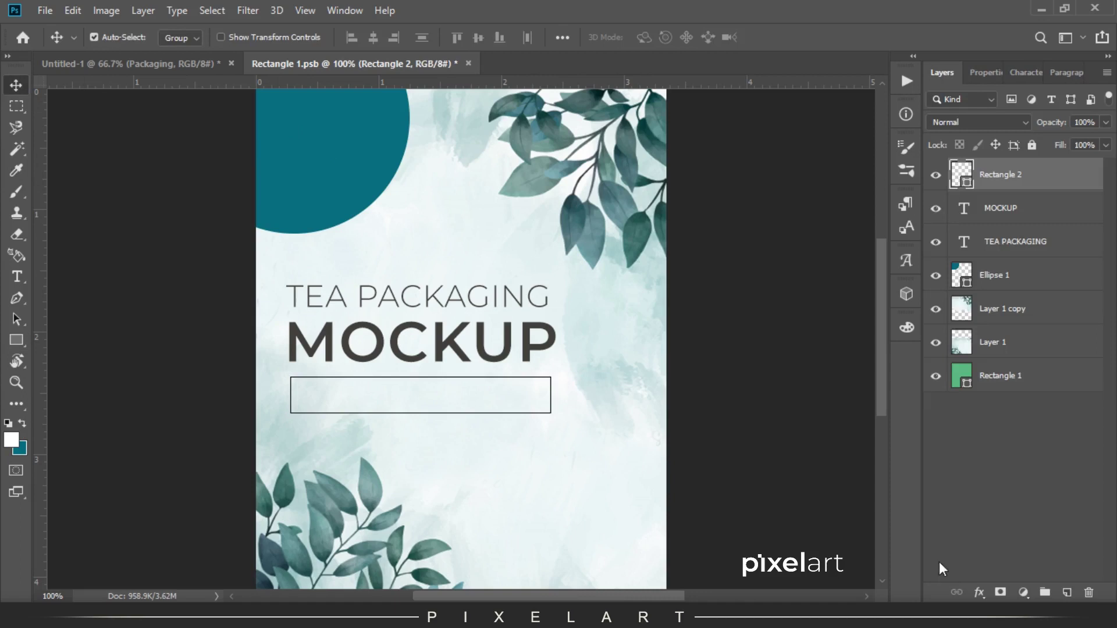
{"action": "right_click", "coordinate": [945, 587]}
{"action": "left_click", "coordinate": [814, 357]}
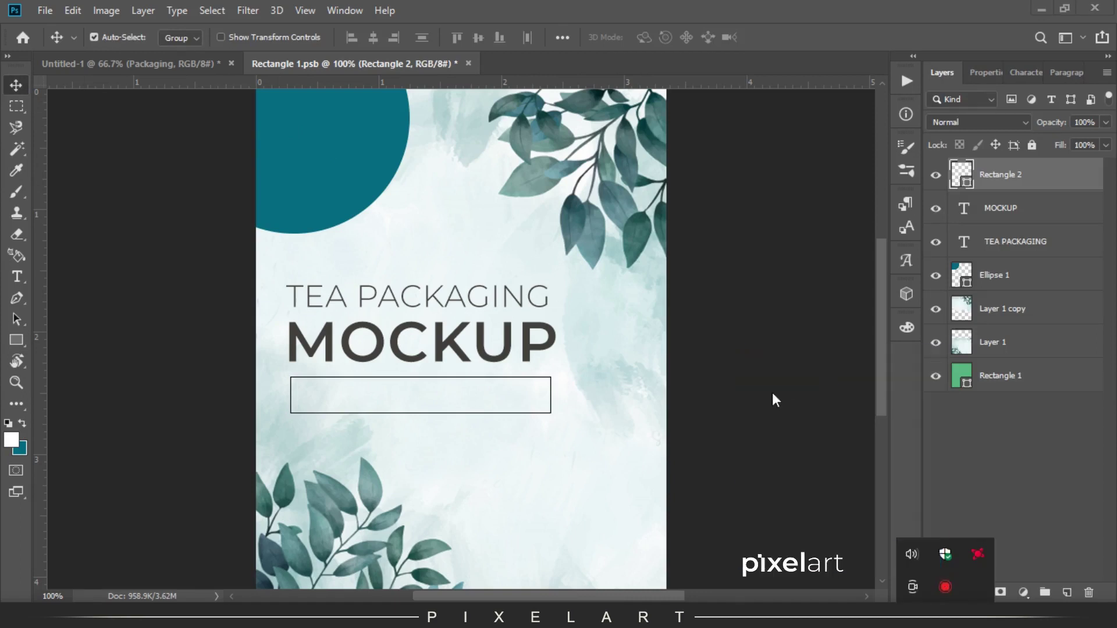
Give the rectangle a teal fill and no stroke in Properties.
{"action": "left_click", "coordinate": [983, 72]}
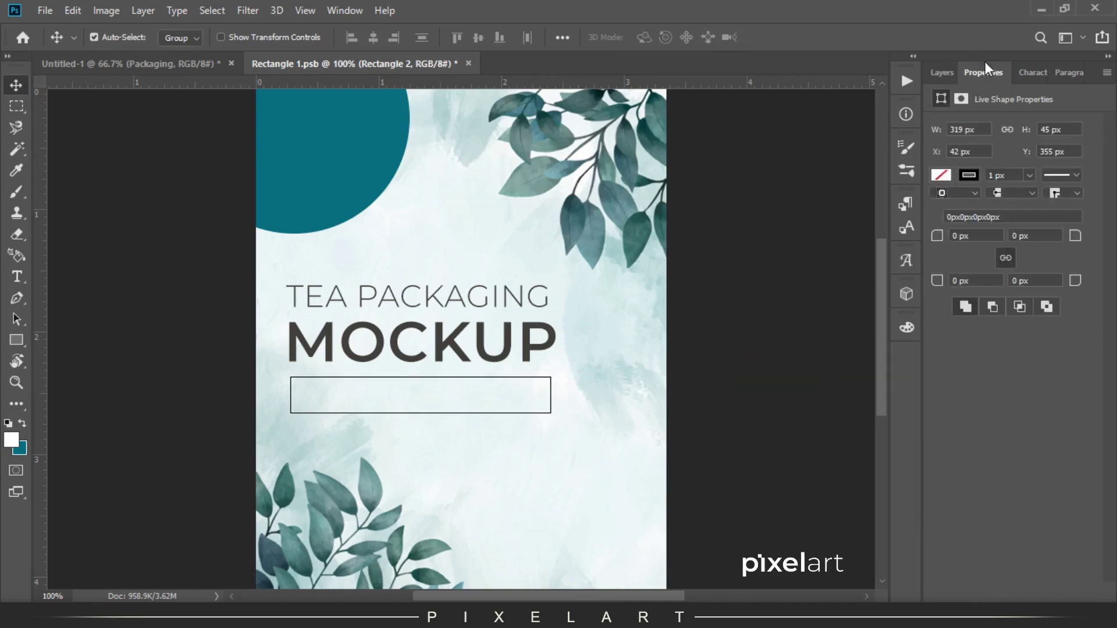
{"action": "left_click", "coordinate": [941, 175]}
{"action": "left_click", "coordinate": [948, 261]}
{"action": "left_click", "coordinate": [957, 207]}
{"action": "left_click", "coordinate": [16, 87]}
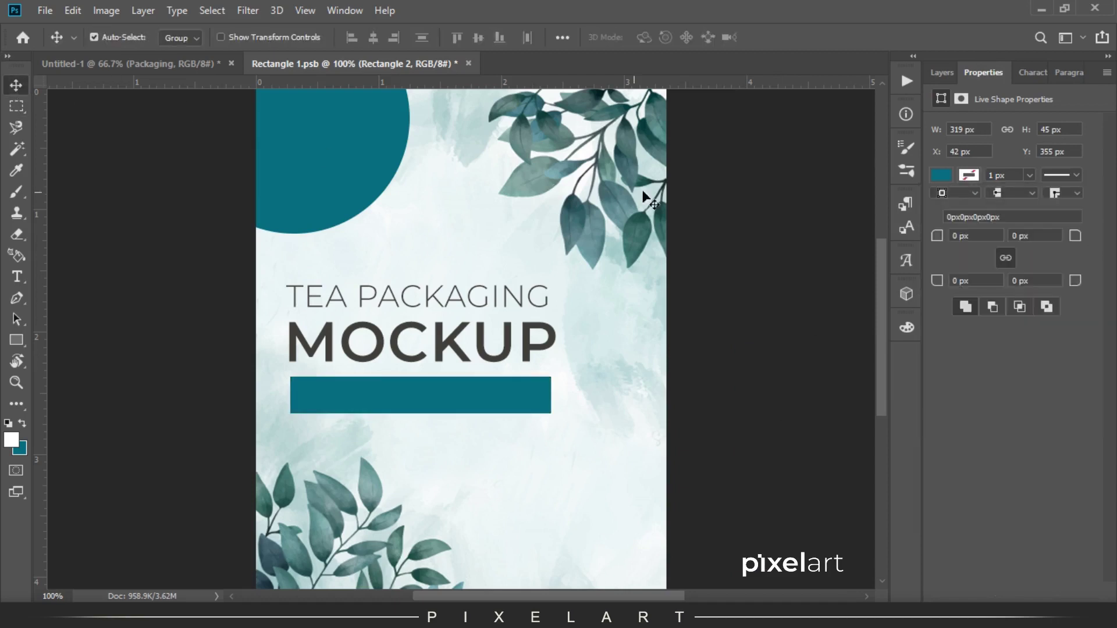
{"action": "left_click", "coordinate": [942, 73]}
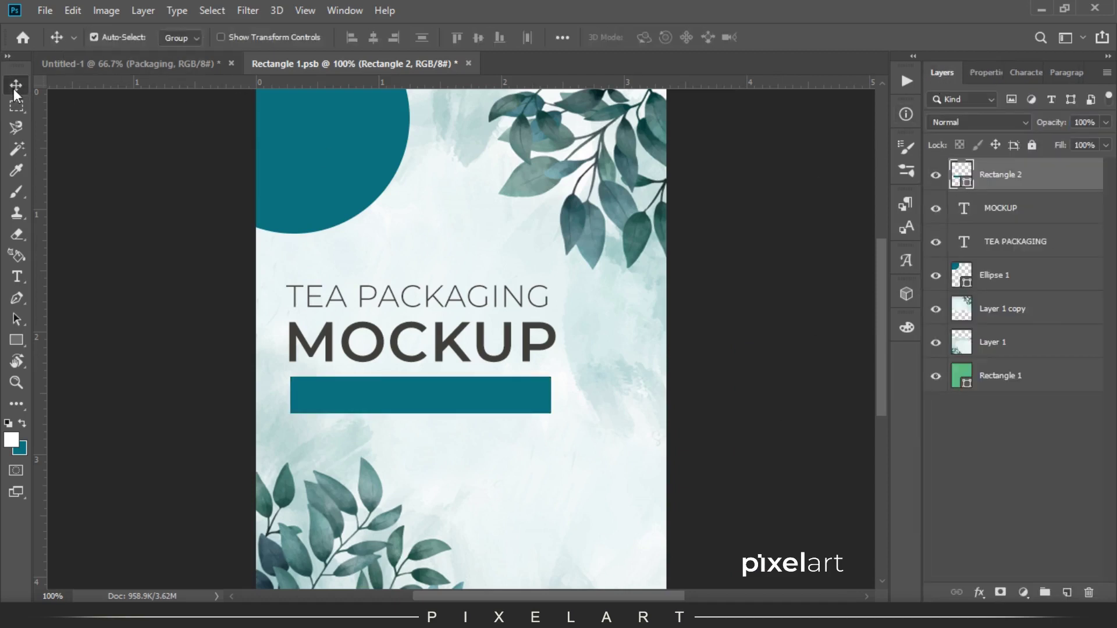
Stretch the teal bar to 3.100 in wide so it runs off the left edge.
{"action": "key", "text": "ctrl+t"}
{"action": "left_click_drag", "start_coordinate": [551, 395], "coordinate": [612, 395]}
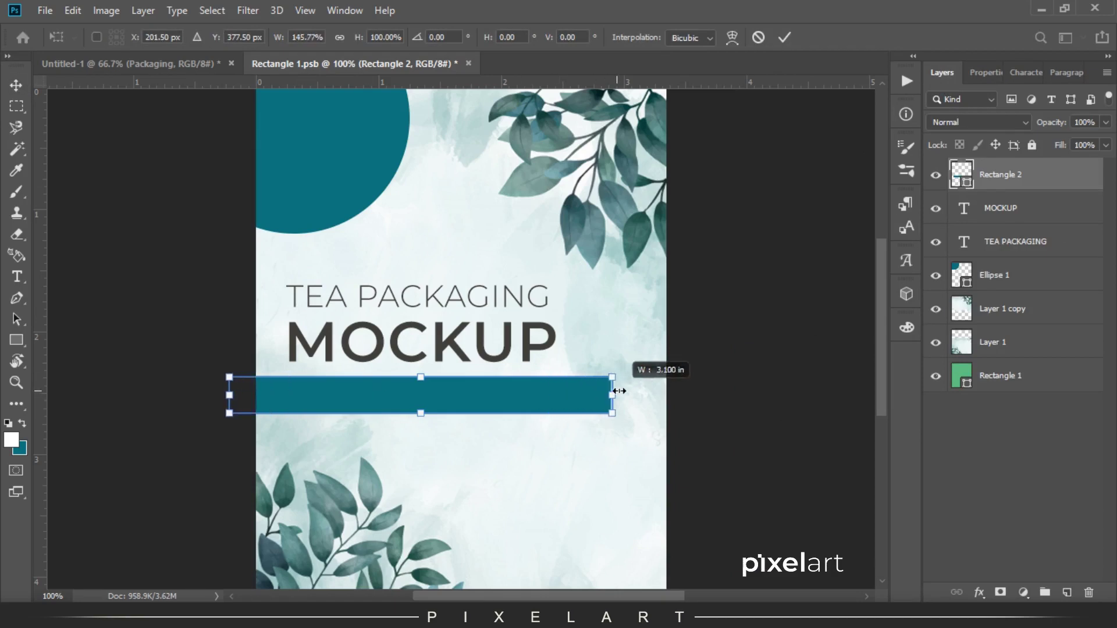
{"action": "key", "text": "Return"}
{"action": "right_click", "coordinate": [1064, 174]}
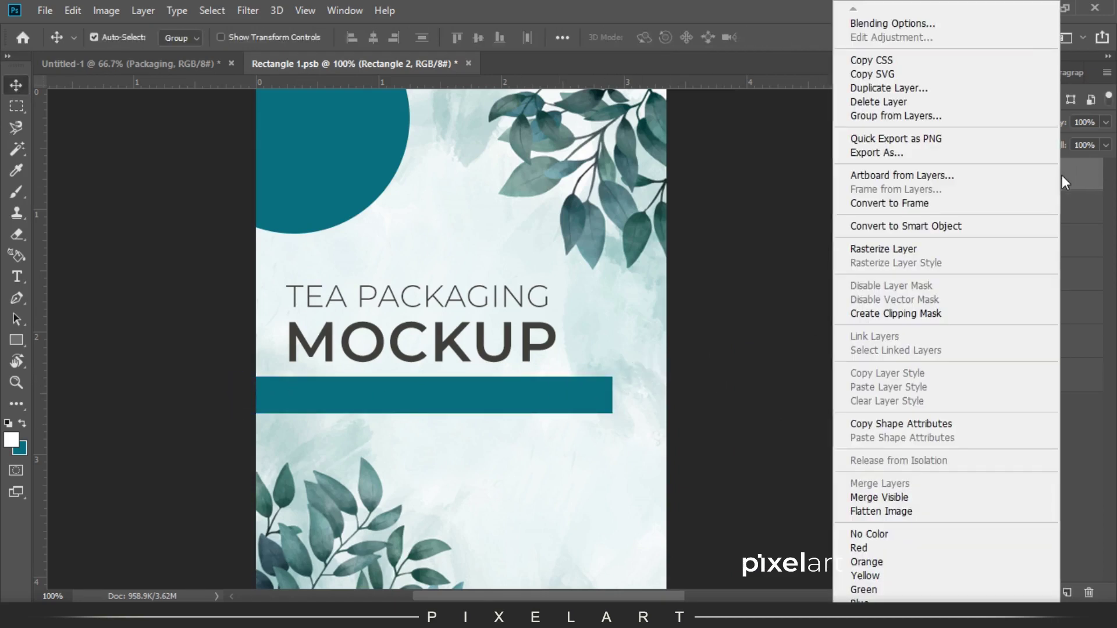
Fade both ends of the bar with a 250 px eraser and drop its opacity to 75%.
{"action": "key", "text": "e"}
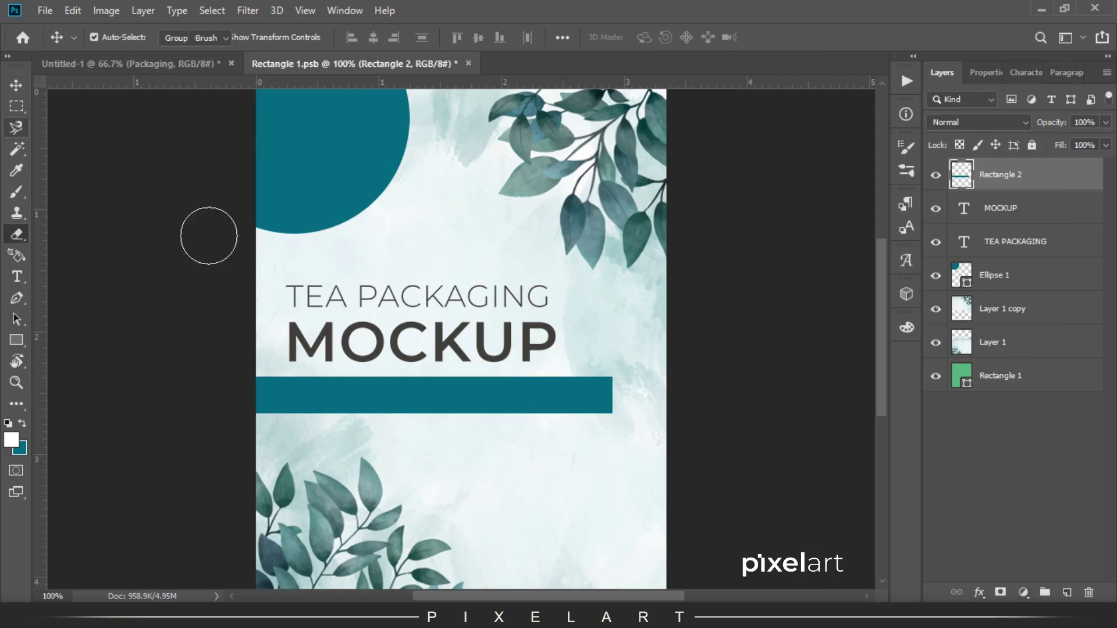
{"action": "right_click", "coordinate": [578, 298]}
{"action": "double_click", "coordinate": [649, 482]}
{"action": "key", "text": "bracketright"}
{"action": "key", "text": "bracketright"}
{"action": "key", "text": "bracketright"}
{"action": "left_click_drag", "start_coordinate": [618, 407], "coordinate": [619, 411]}
{"action": "left_click_drag", "start_coordinate": [188, 393], "coordinate": [211, 388]}
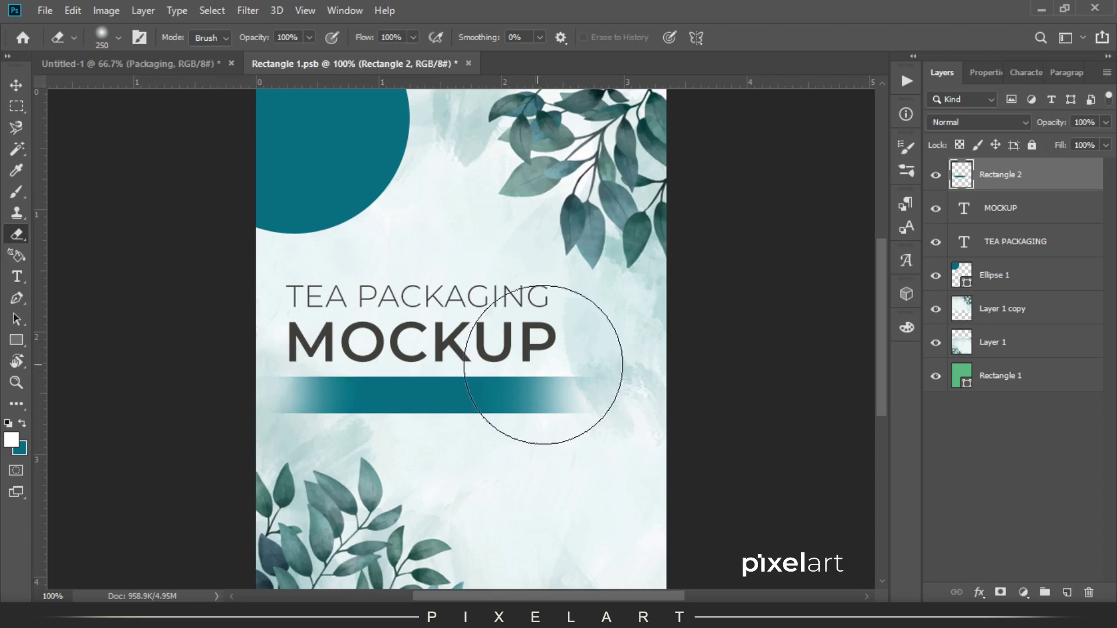
{"action": "left_click_drag", "start_coordinate": [531, 411], "coordinate": [587, 411]}
{"action": "left_click_drag", "start_coordinate": [1050, 128], "coordinate": [1040, 129]}
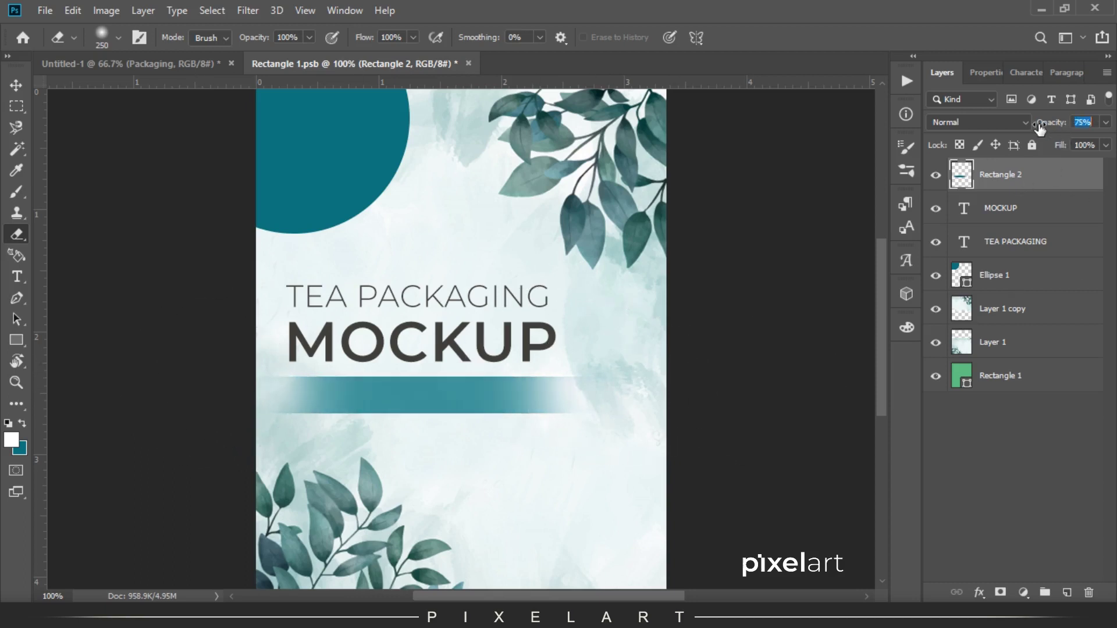
Fill a new Layer 2 with the bar shape, hide Rectangle 2, and set opacity to 71%.
{"action": "left_click", "coordinate": [16, 170]}
{"action": "left_click", "coordinate": [79, 183]}
{"action": "left_click", "coordinate": [22, 423]}
{"action": "left_click", "coordinate": [16, 85]}
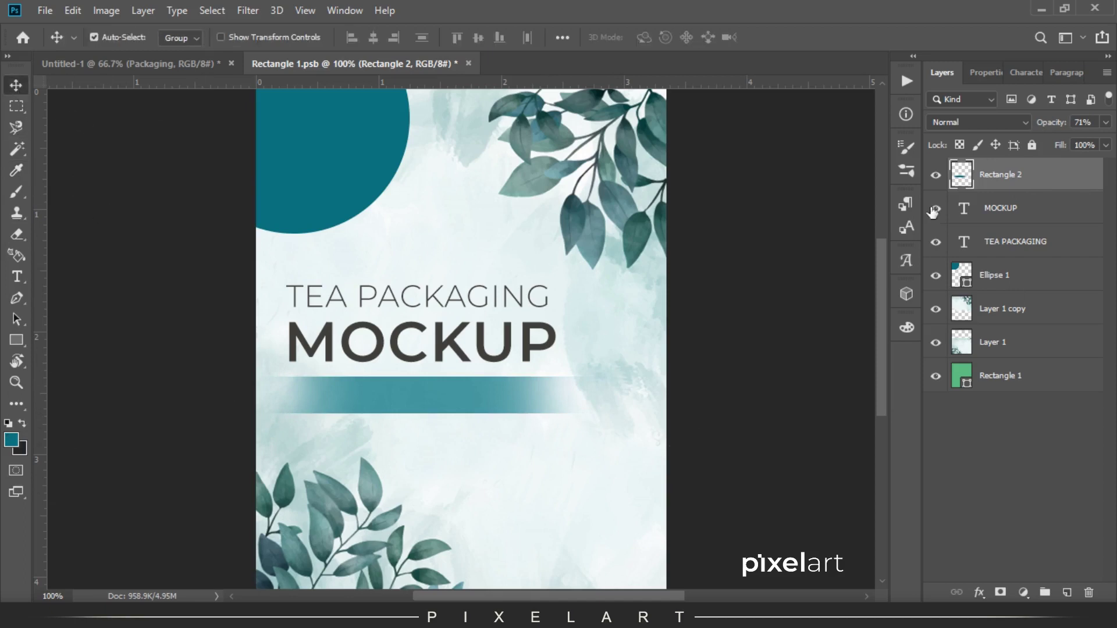
{"action": "key", "text": "ctrl+shift+alt+n"}
{"action": "key", "text": "ctrl+BackSpace"}
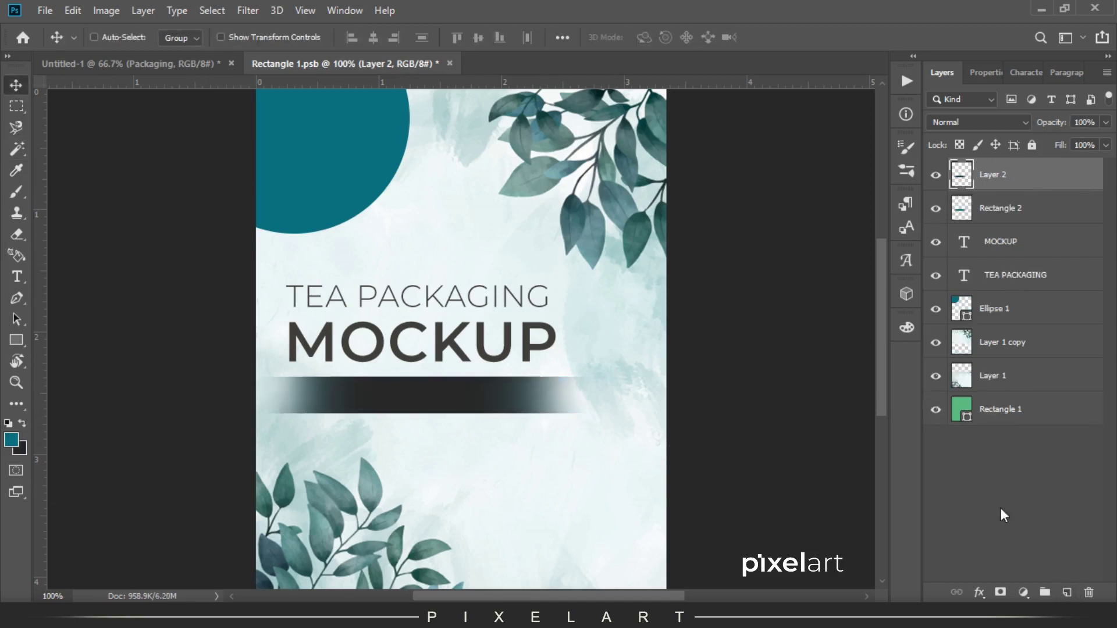
{"action": "left_click", "coordinate": [935, 208]}
{"action": "left_click_drag", "start_coordinate": [1053, 122], "coordinate": [1035, 124]}
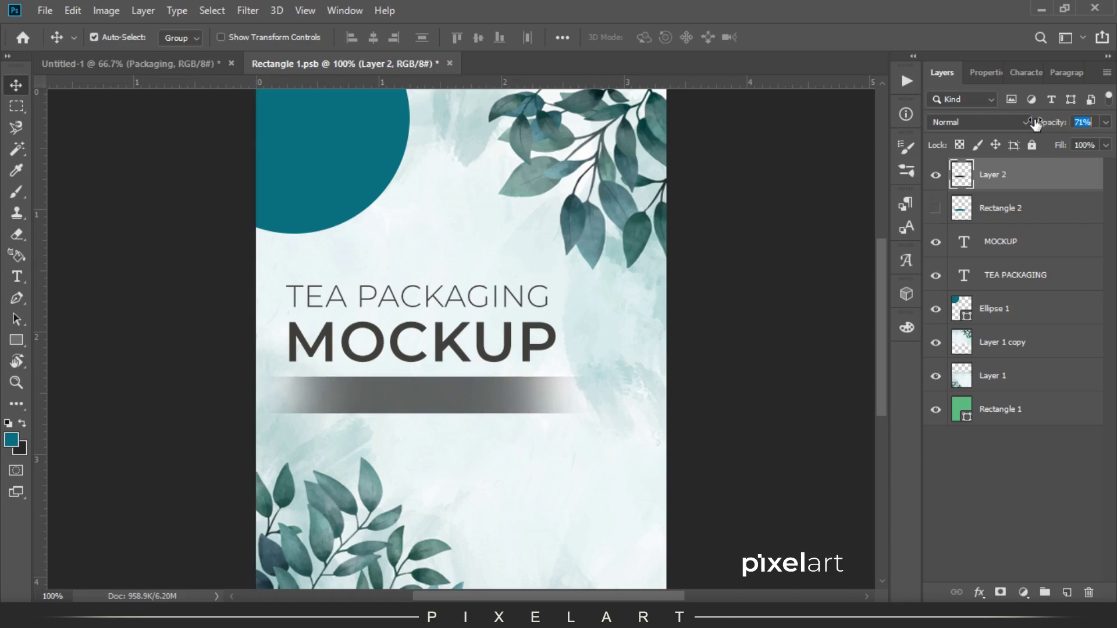
{"action": "scroll", "coordinate": [573, 484], "scroll_direction": "down", "scroll_amount": 3}
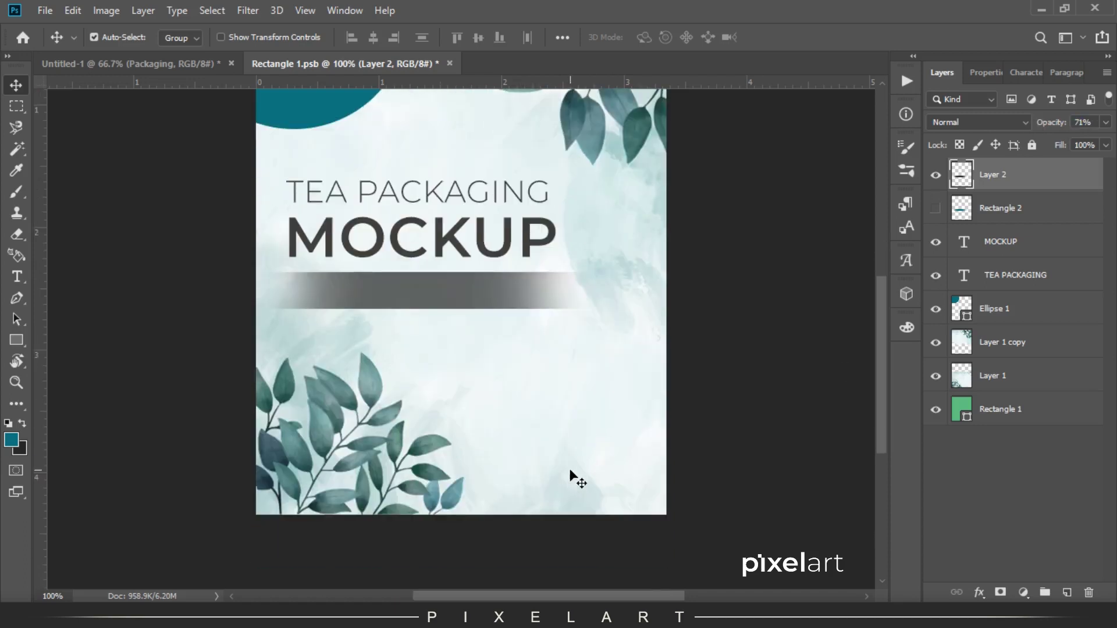
{"action": "scroll", "coordinate": [568, 474], "scroll_direction": "up", "scroll_amount": 3}
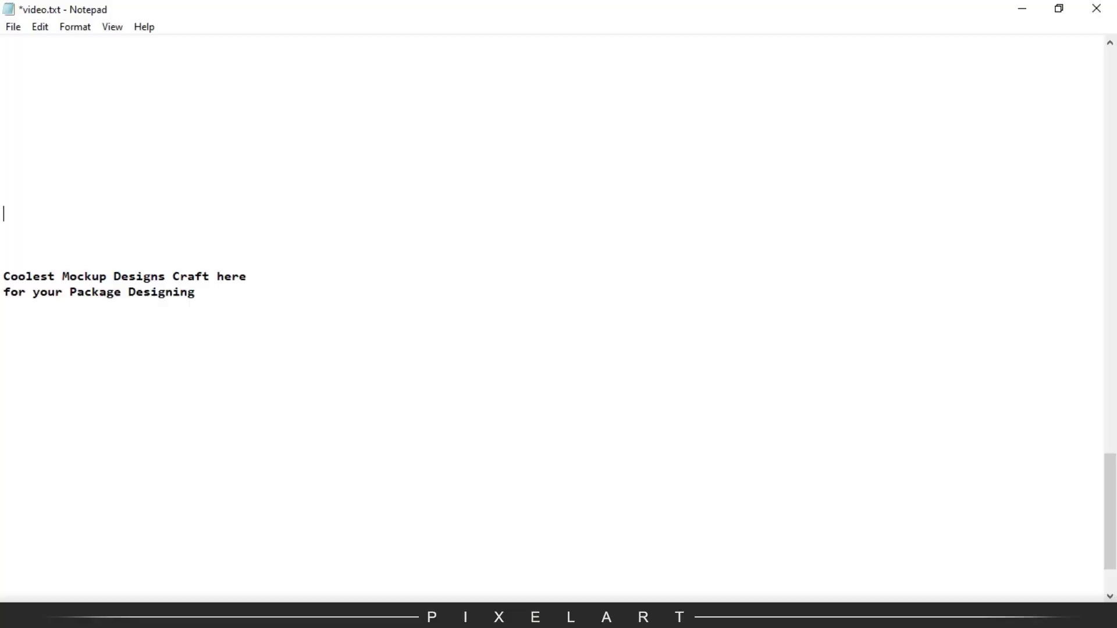
Paste the two-line tagline below the bar as white (#ffffff) Regular text.
{"action": "left_click_drag", "start_coordinate": [195, 293], "coordinate": [3, 276]}
{"action": "left_click", "coordinate": [318, 541]}
{"action": "key", "text": "t"}
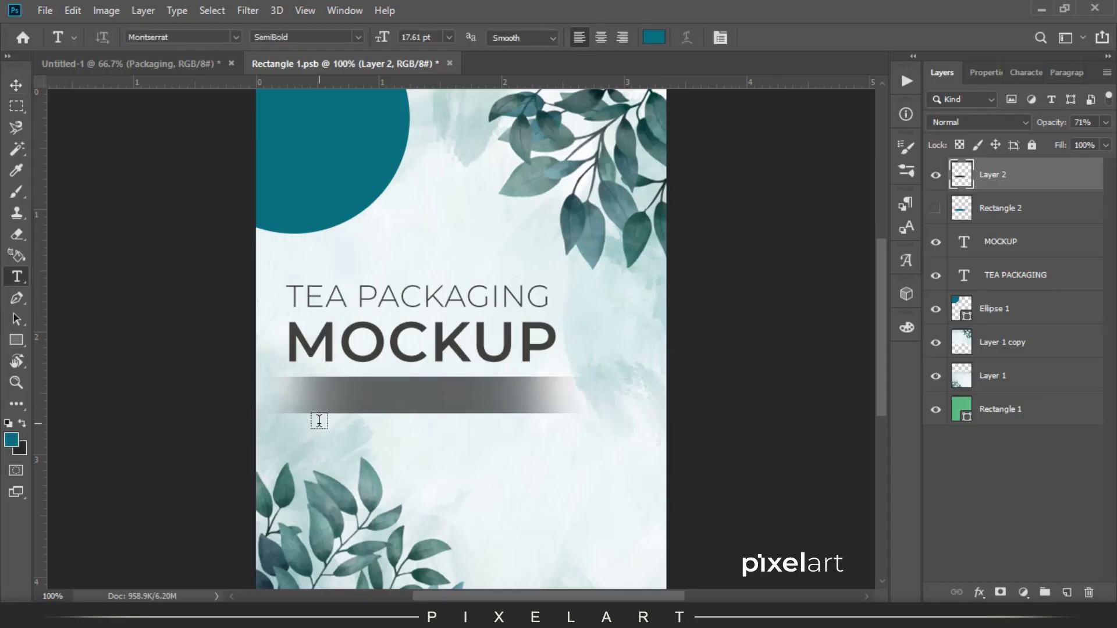
{"action": "left_click", "coordinate": [319, 419]}
{"action": "key", "text": "ctrl+v"}
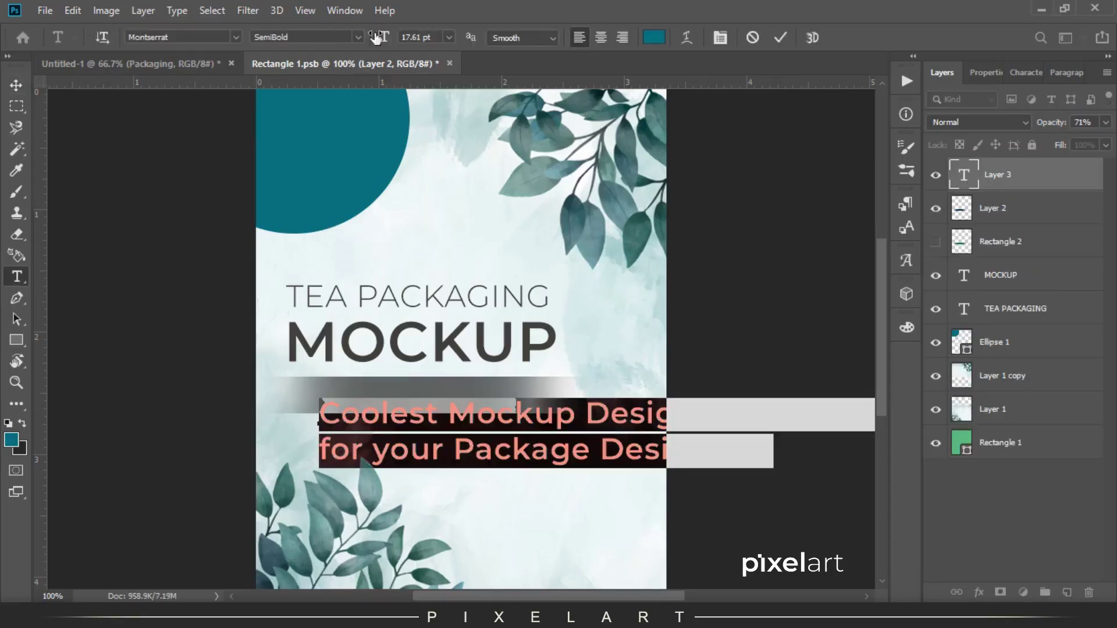
{"action": "left_click", "coordinate": [358, 37]}
{"action": "left_click", "coordinate": [342, 167]}
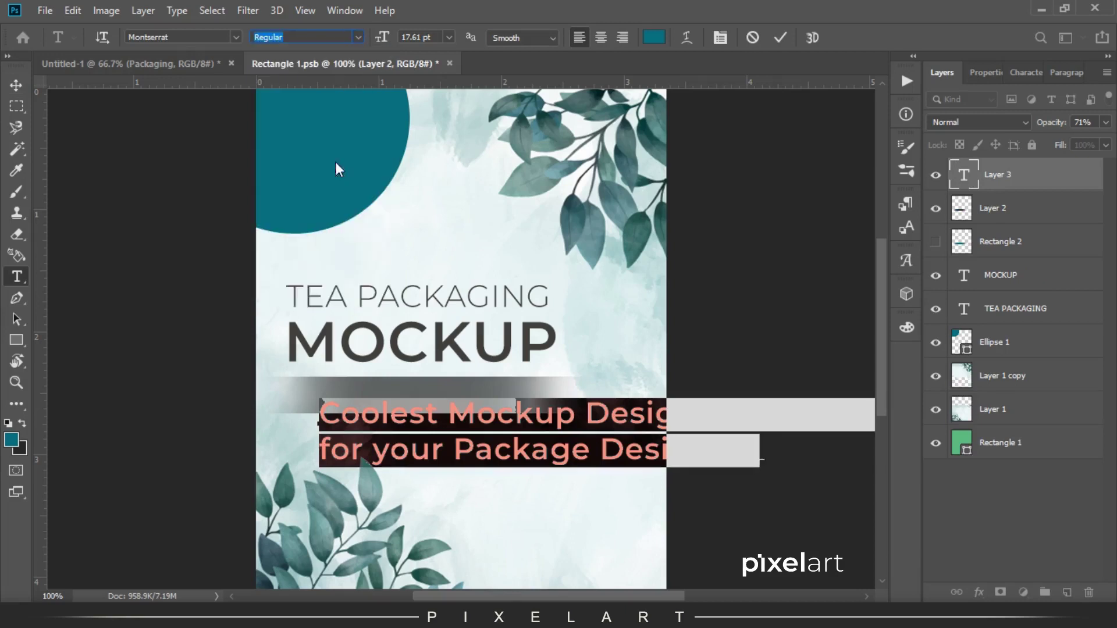
{"action": "left_click", "coordinate": [21, 448]}
{"action": "type", "text": "ffffff"}
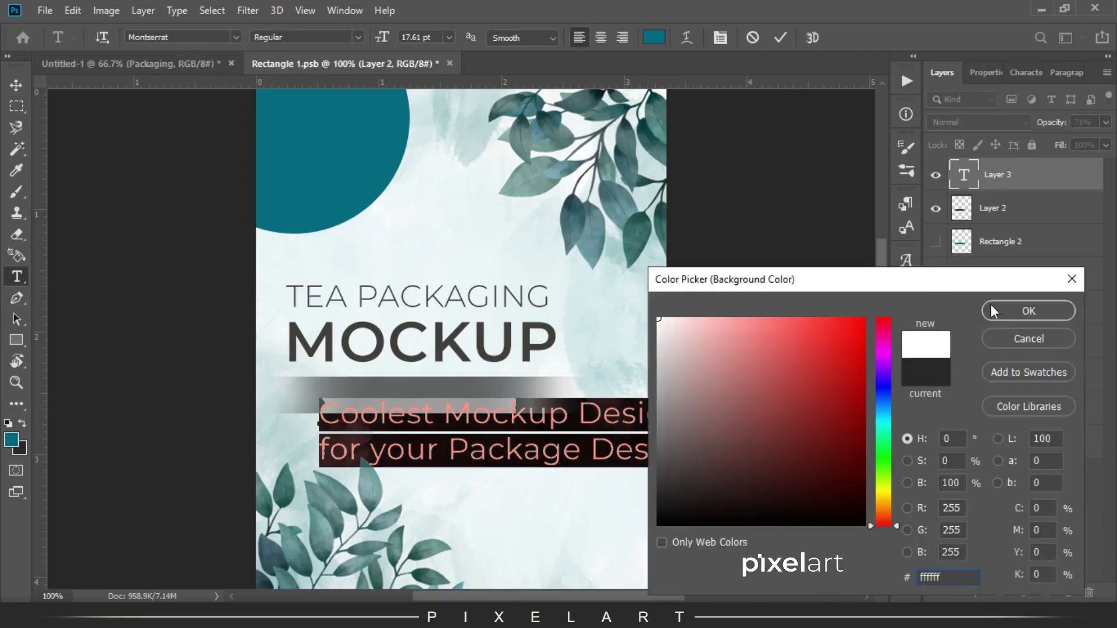
{"action": "left_click", "coordinate": [1012, 309]}
{"action": "left_click", "coordinate": [22, 423]}
{"action": "left_click", "coordinate": [16, 85]}
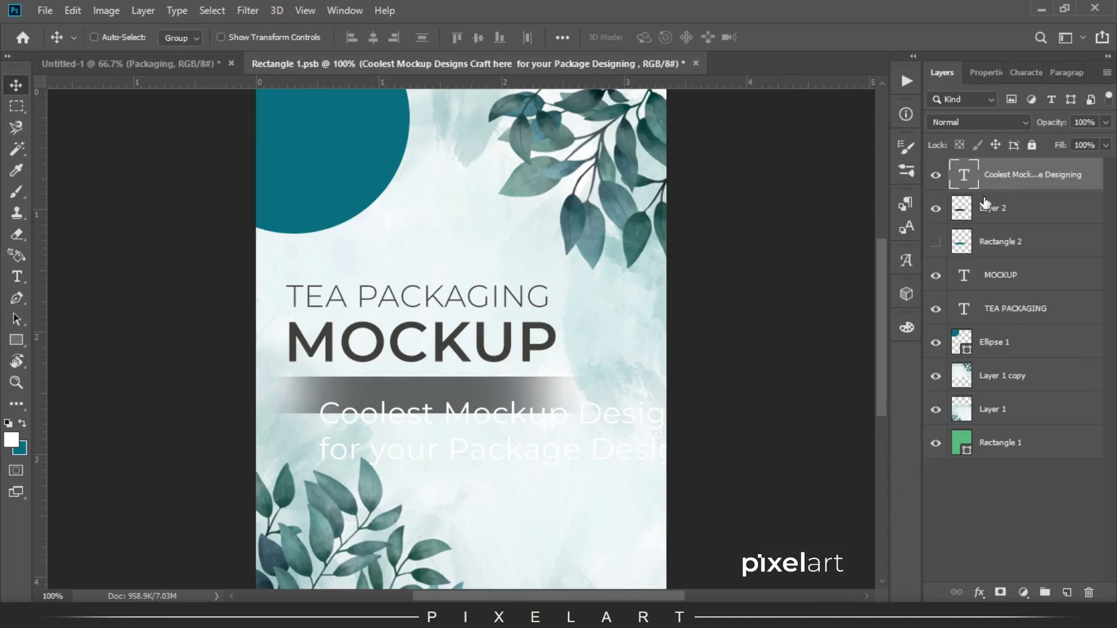
Scale the subtitle down and position it on the grey band.
{"action": "key", "text": "ctrl+t"}
{"action": "left_click_drag", "start_coordinate": [870, 507], "coordinate": [588, 453]}
{"action": "left_click_drag", "start_coordinate": [489, 396], "coordinate": [468, 381]}
{"action": "left_click_drag", "start_coordinate": [569, 430], "coordinate": [538, 427]}
{"action": "key", "text": "Return"}
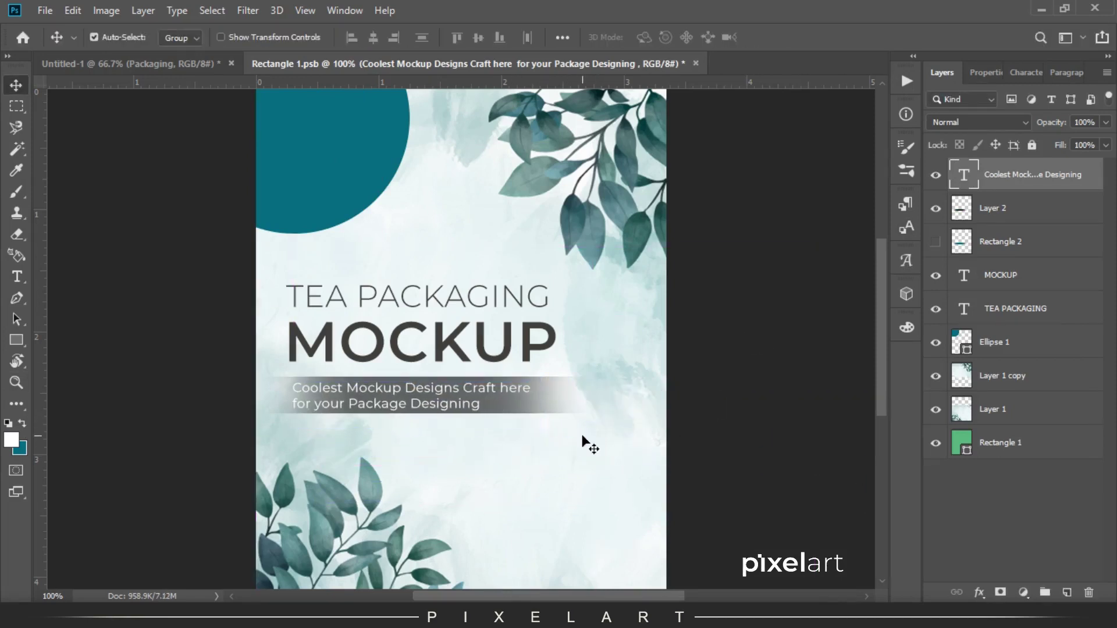
Set the grey band layer to 85% opacity and stretch it further left.
{"action": "key", "text": "alt+bracketleft"}
{"action": "key", "text": "8"}
{"action": "key", "text": "5"}
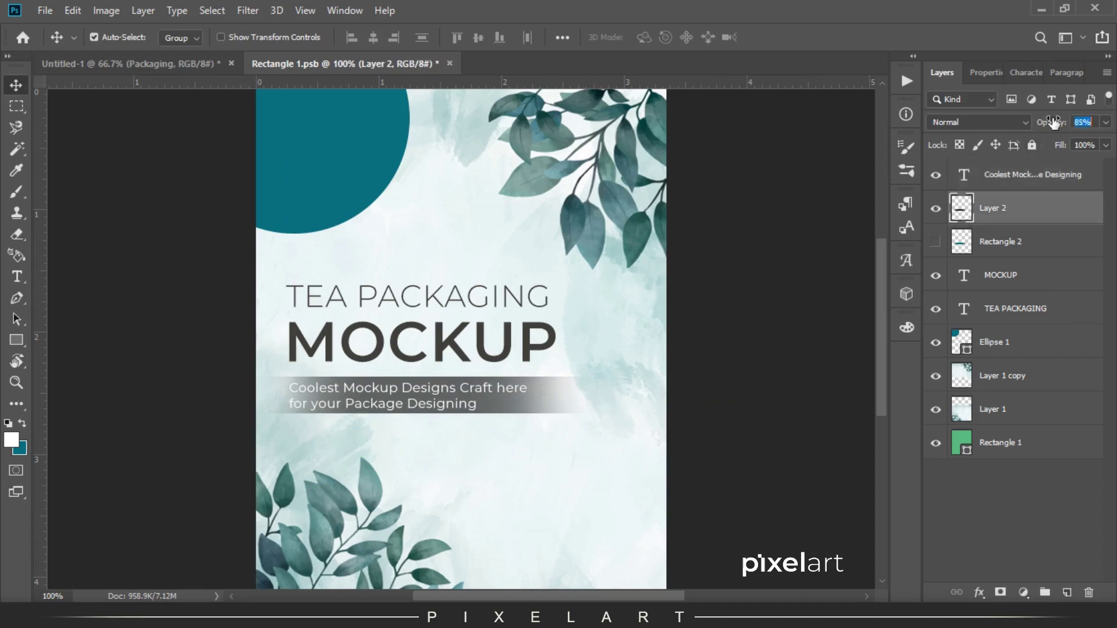
{"action": "key", "text": "ctrl+t"}
{"action": "left_click_drag", "start_coordinate": [257, 395], "coordinate": [227, 395]}
{"action": "key", "text": "Return"}
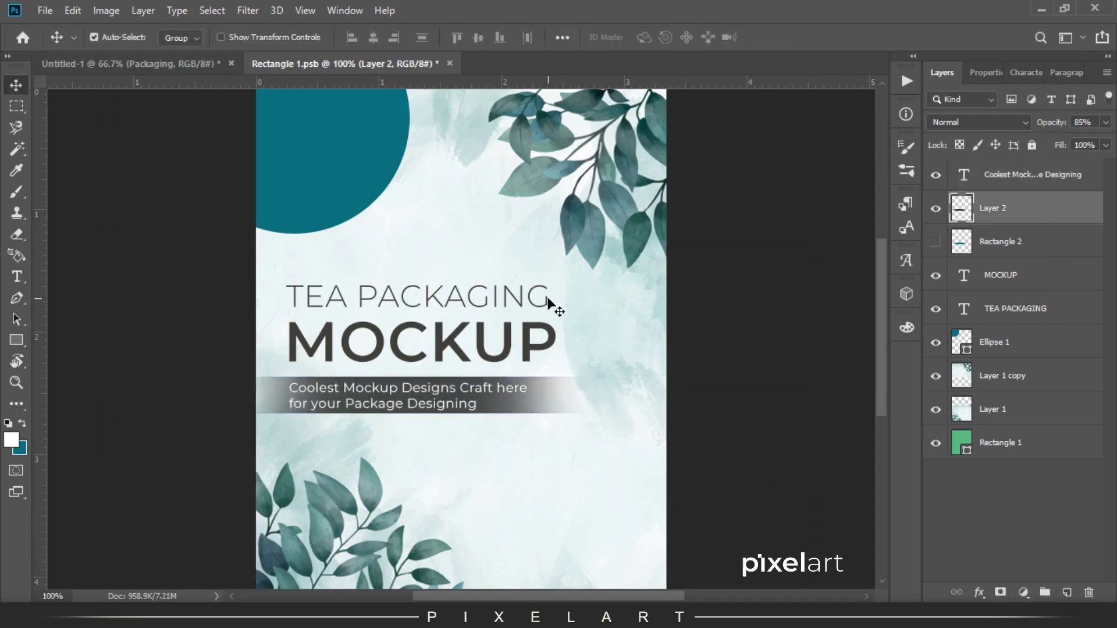
Capitalise 'Here', 'For' and 'Your' so every subtitle word starts uppercase.
{"action": "key", "text": "t"}
{"action": "left_click", "coordinate": [498, 388]}
{"action": "left_click_drag", "start_coordinate": [496, 389], "coordinate": [504, 388]}
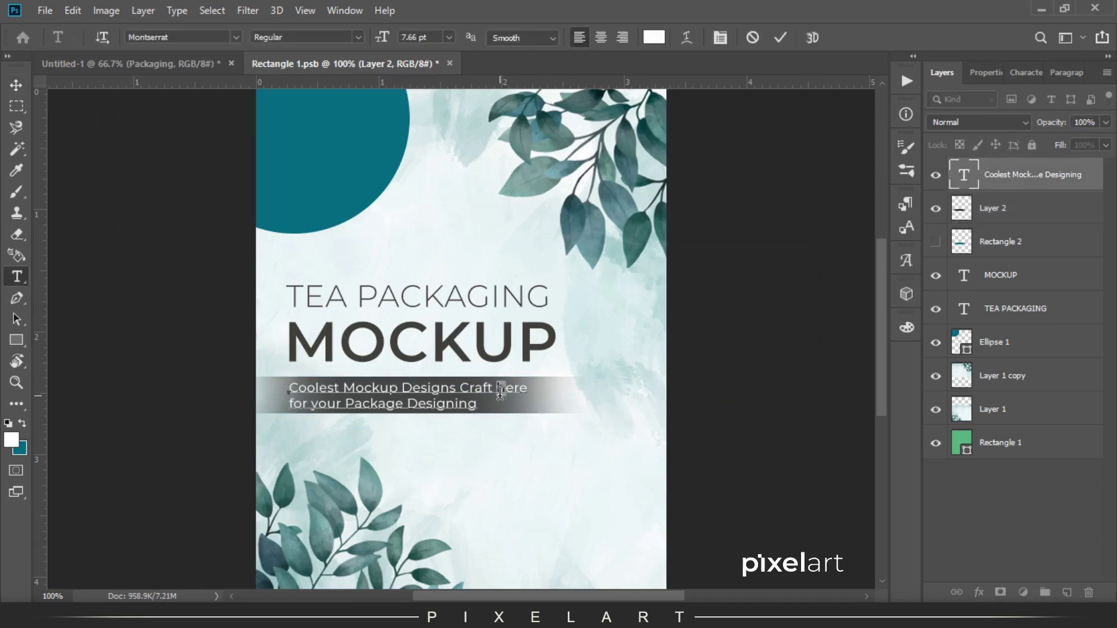
{"action": "type", "text": "H"}
{"action": "type", "text": "F"}
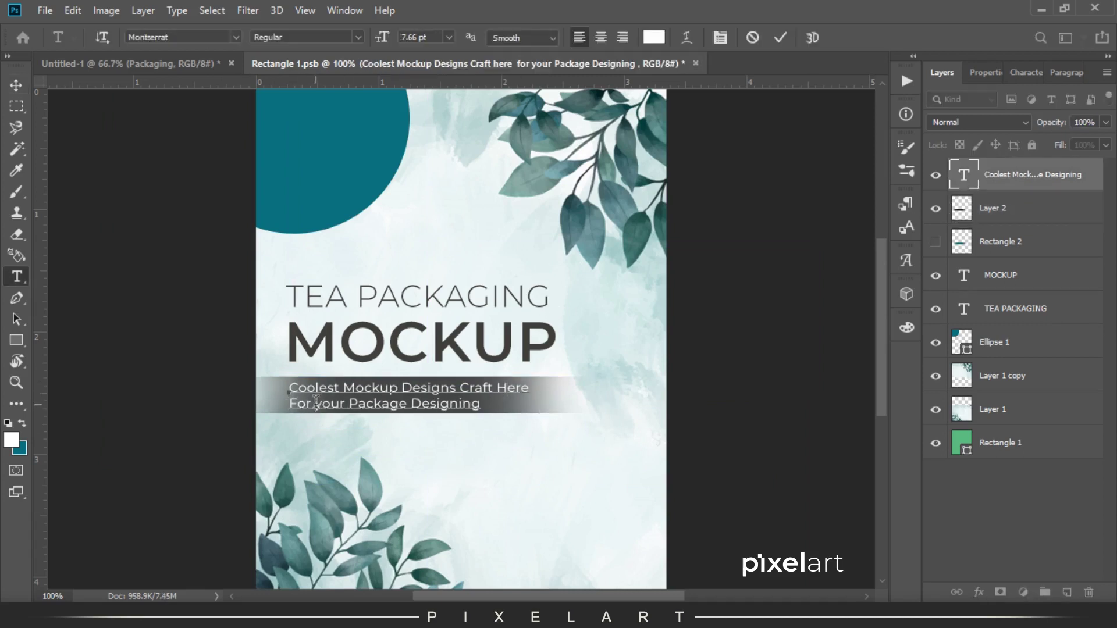
{"action": "type", "text": "Y"}
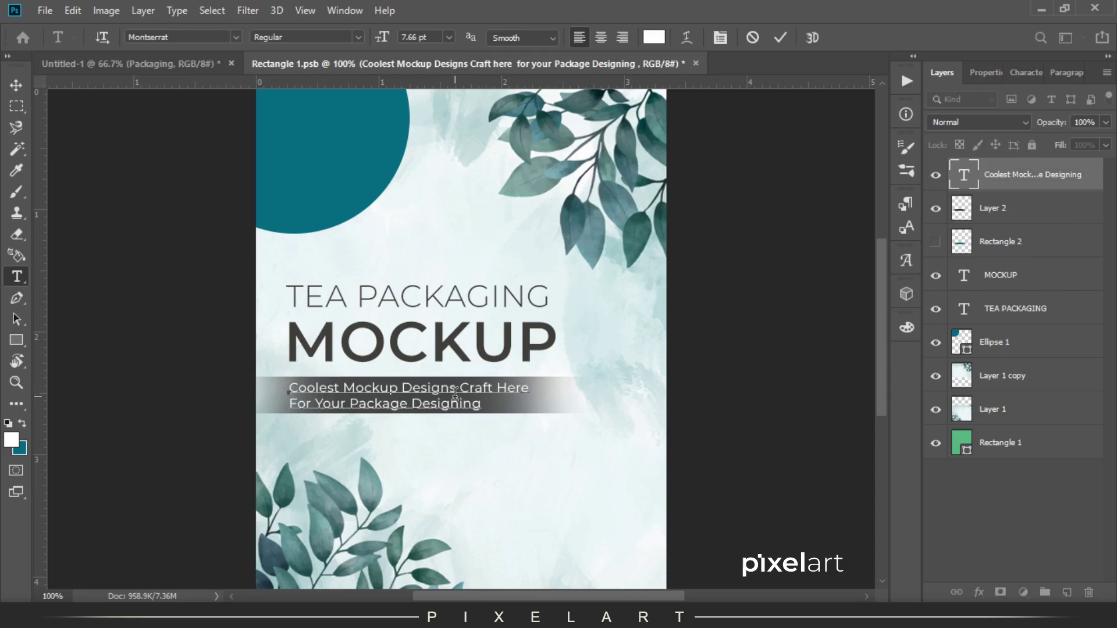
{"action": "left_click", "coordinate": [23, 83]}
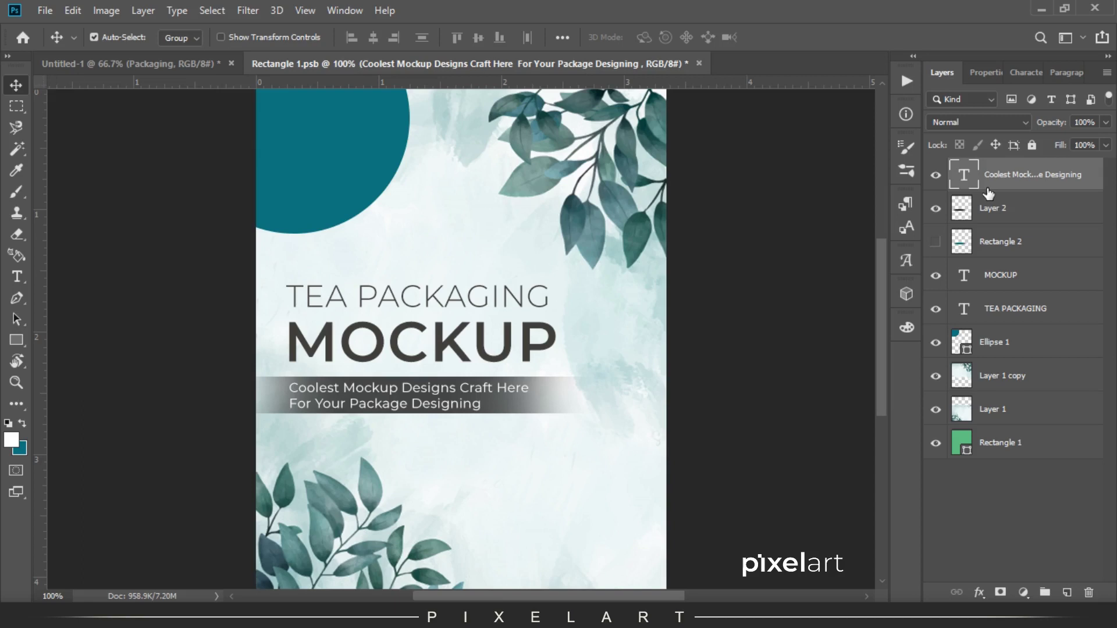
{"action": "left_click", "coordinate": [1027, 285]}
Duplicate the MOCKUP text layer and move the copy onto the teal circle.
{"action": "right_click", "coordinate": [1037, 276]}
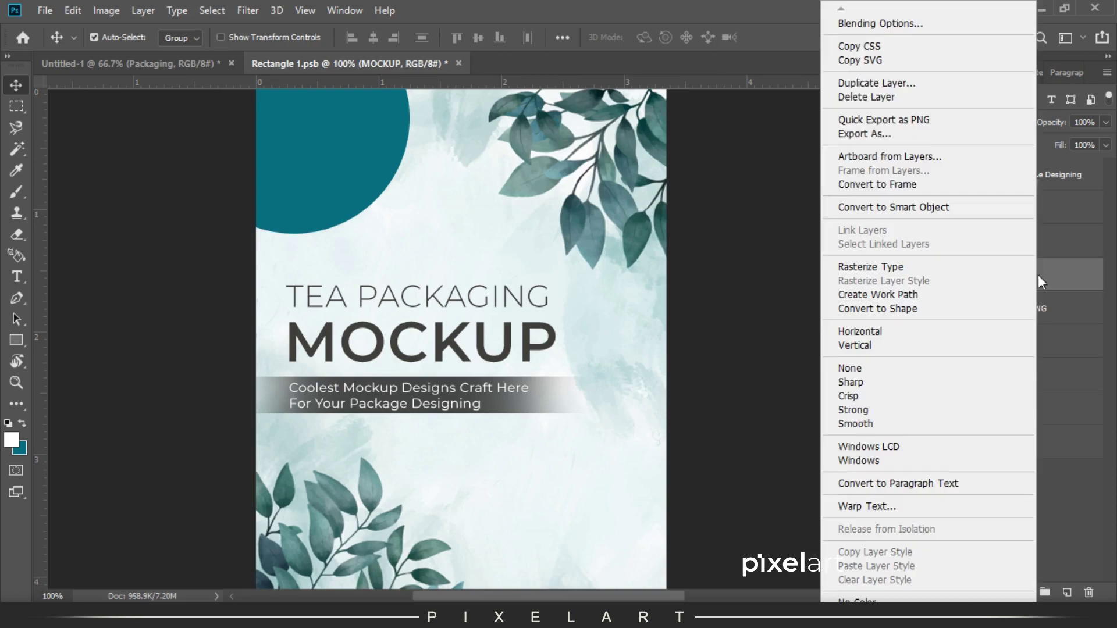
{"action": "left_click", "coordinate": [877, 83]}
{"action": "left_click", "coordinate": [722, 163]}
{"action": "key", "text": "ctrl+t"}
{"action": "left_click_drag", "start_coordinate": [403, 335], "coordinate": [375, 189]}
{"action": "key", "text": "Return"}
Make the copied text white and change it to read 50%.
{"action": "scroll", "coordinate": [473, 343], "scroll_direction": "up", "scroll_amount": 1}
{"action": "key", "text": "x"}
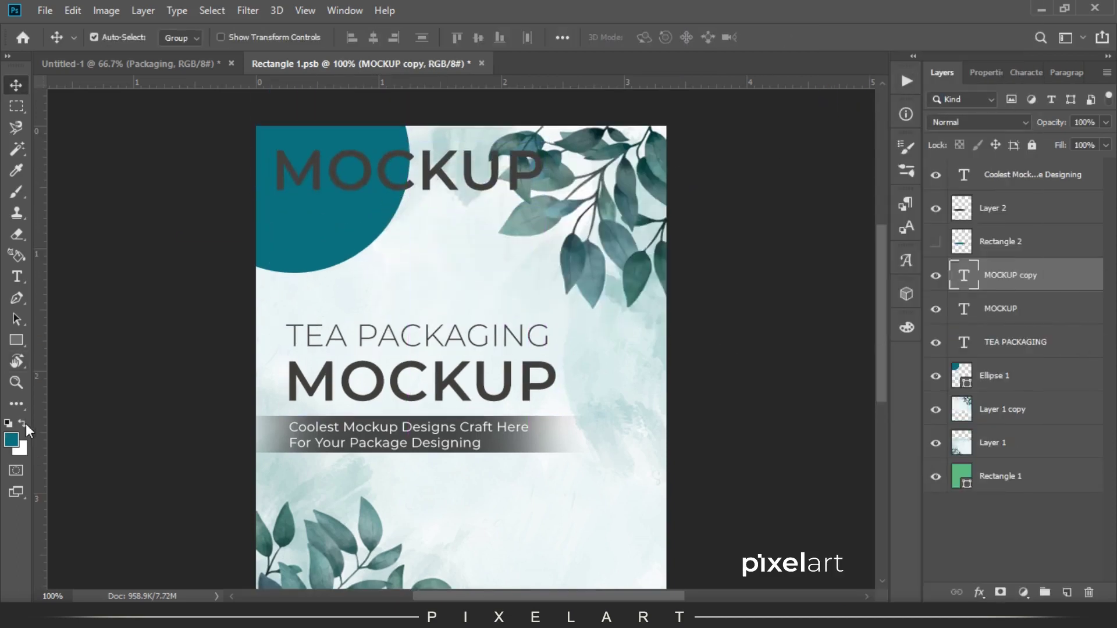
{"action": "key", "text": "ctrl+BackSpace"}
{"action": "key", "text": "t"}
{"action": "left_click", "coordinate": [383, 167]}
{"action": "key", "text": "ctrl+a"}
{"action": "type", "text": "50%"}
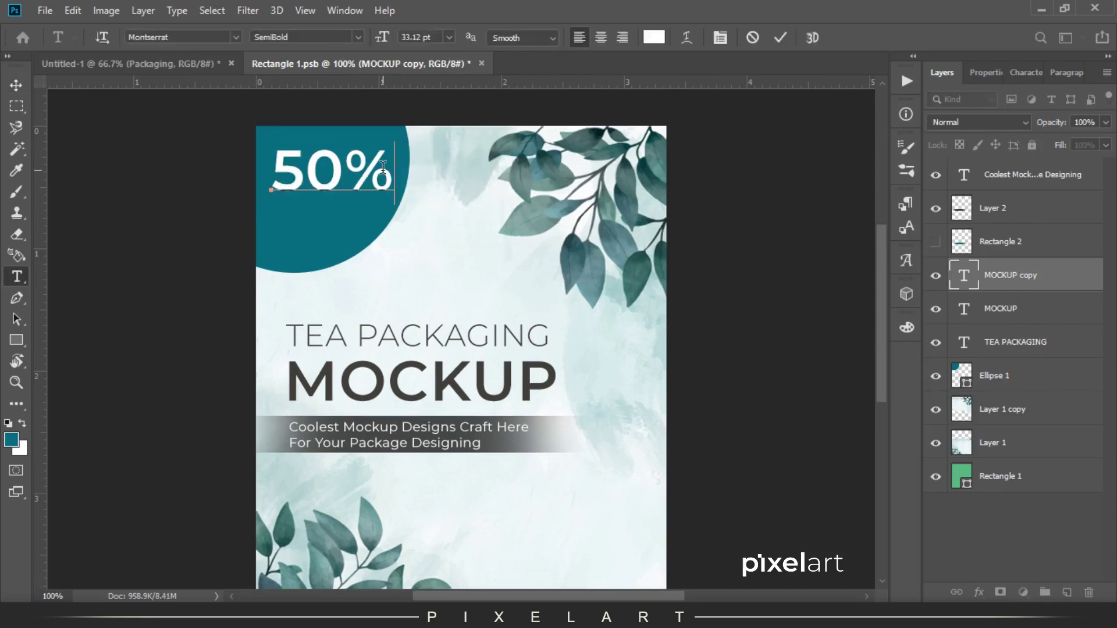
{"action": "left_click", "coordinate": [16, 85]}
Add a Light-weight EXTRA copy below 50%, scaled to fit underneath.
{"action": "key", "text": "ctrl+j"}
{"action": "key", "text": "ctrl"}
{"action": "left_click_drag", "start_coordinate": [492, 192], "coordinate": [492, 239]}
{"action": "double_click", "coordinate": [963, 275]}
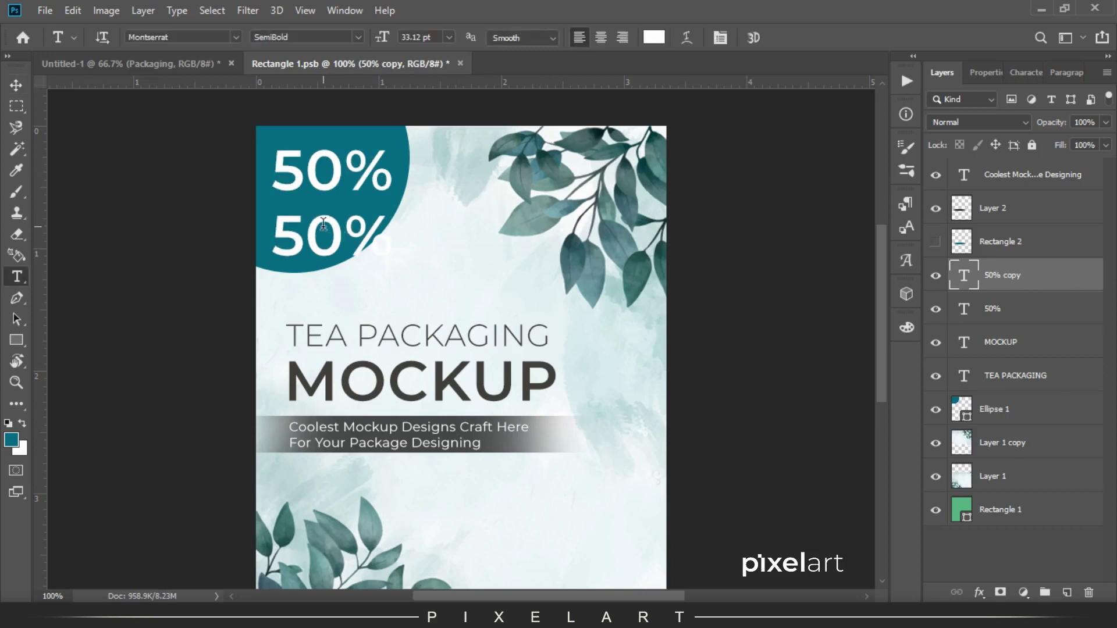
{"action": "left_click", "coordinate": [349, 37]}
{"action": "left_click", "coordinate": [277, 131]}
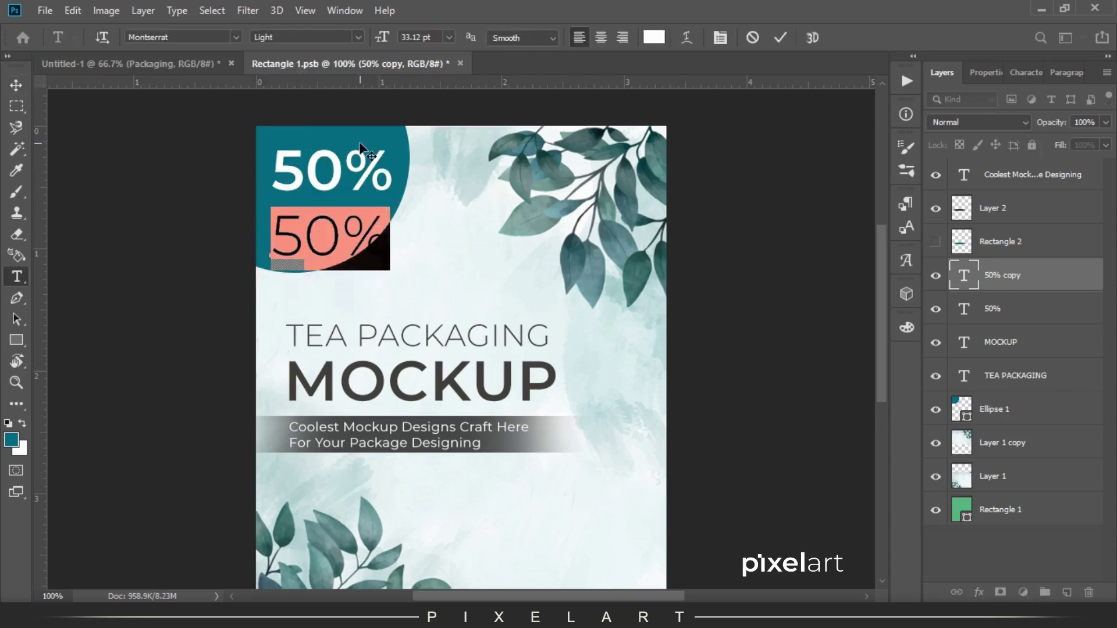
{"action": "type", "text": "EXTRA"}
{"action": "left_click", "coordinate": [16, 85]}
{"action": "key", "text": "ctrl+t"}
{"action": "left_click_drag", "start_coordinate": [461, 256], "coordinate": [361, 224]}
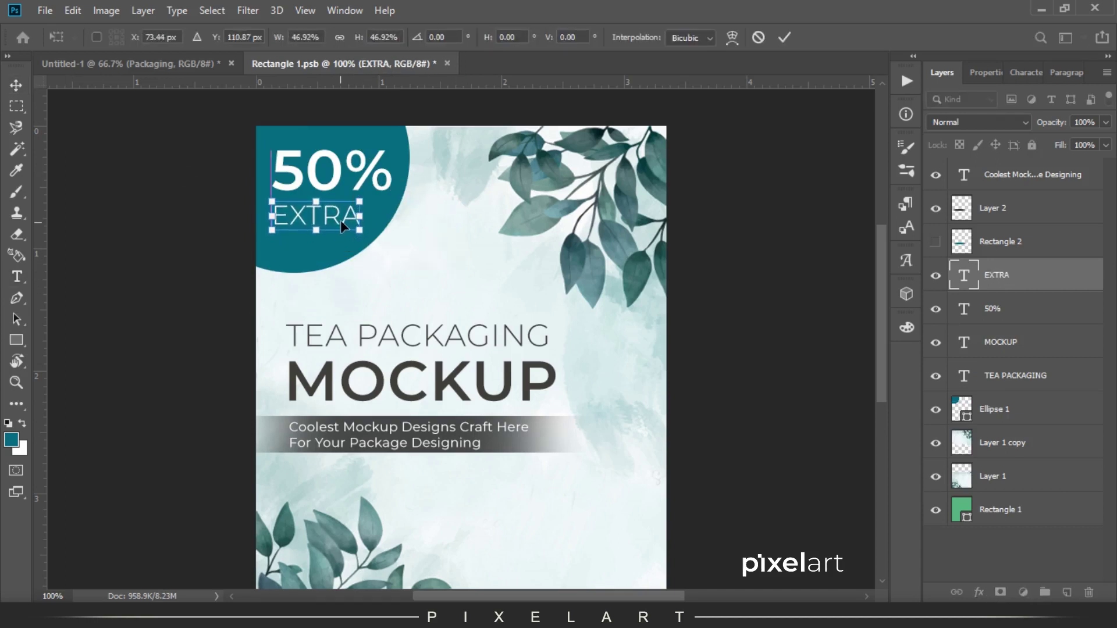
{"action": "key", "text": "Return"}
Nudge the teal Ellipse 1 circle upward.
{"action": "left_click", "coordinate": [1012, 410]}
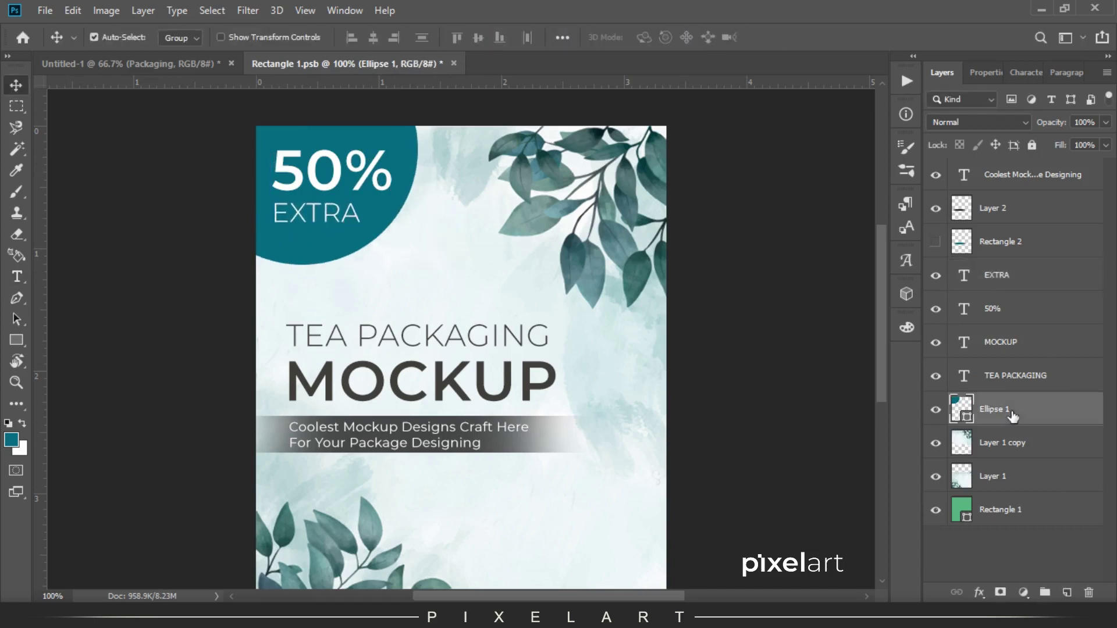
{"action": "key", "text": "shift+Up"}
{"action": "key", "text": "Up"}
{"action": "key", "text": "Up"}
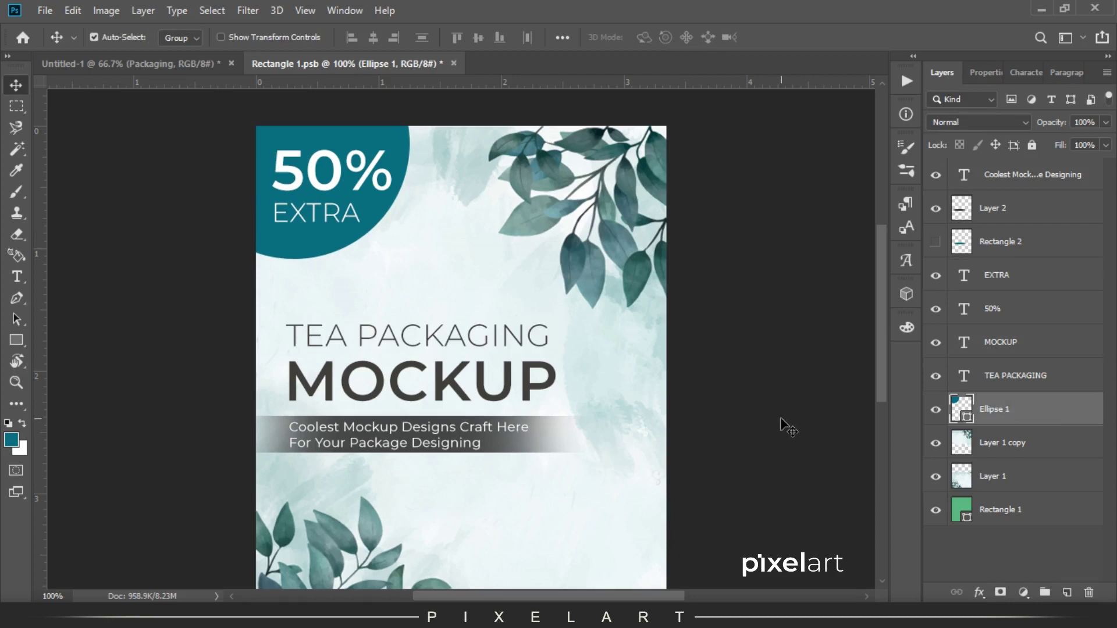
Duplicate Ellipse 1 and turn the original into a dark, slightly transparent ring.
{"action": "right_click", "coordinate": [1013, 430]}
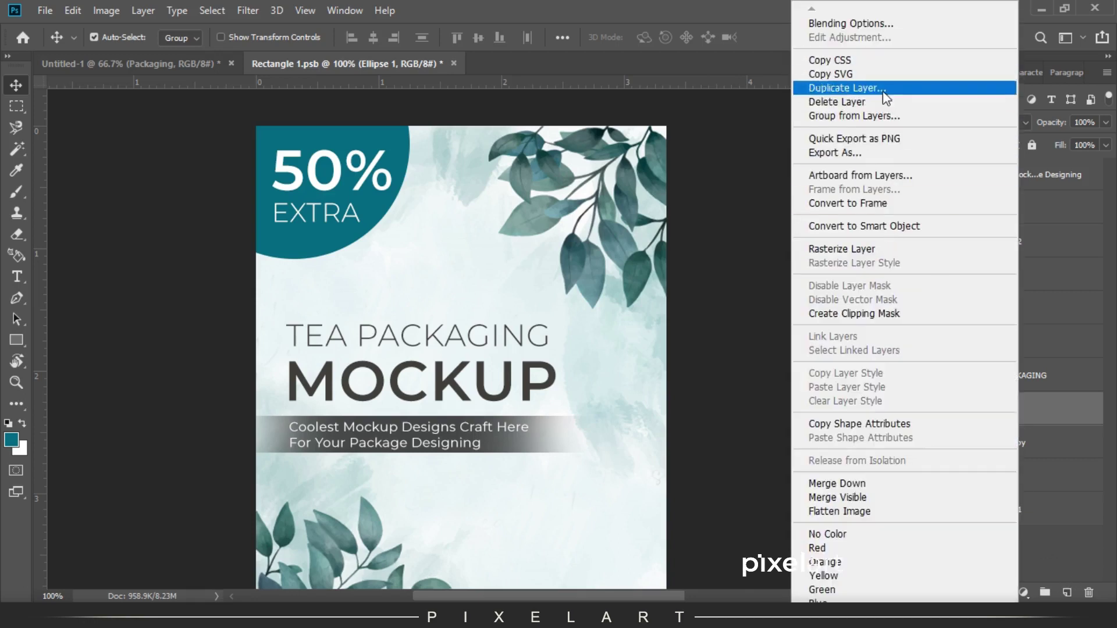
{"action": "left_click", "coordinate": [847, 88]}
{"action": "key", "text": "Return"}
{"action": "left_click", "coordinate": [19, 448]}
{"action": "left_click", "coordinate": [1028, 311]}
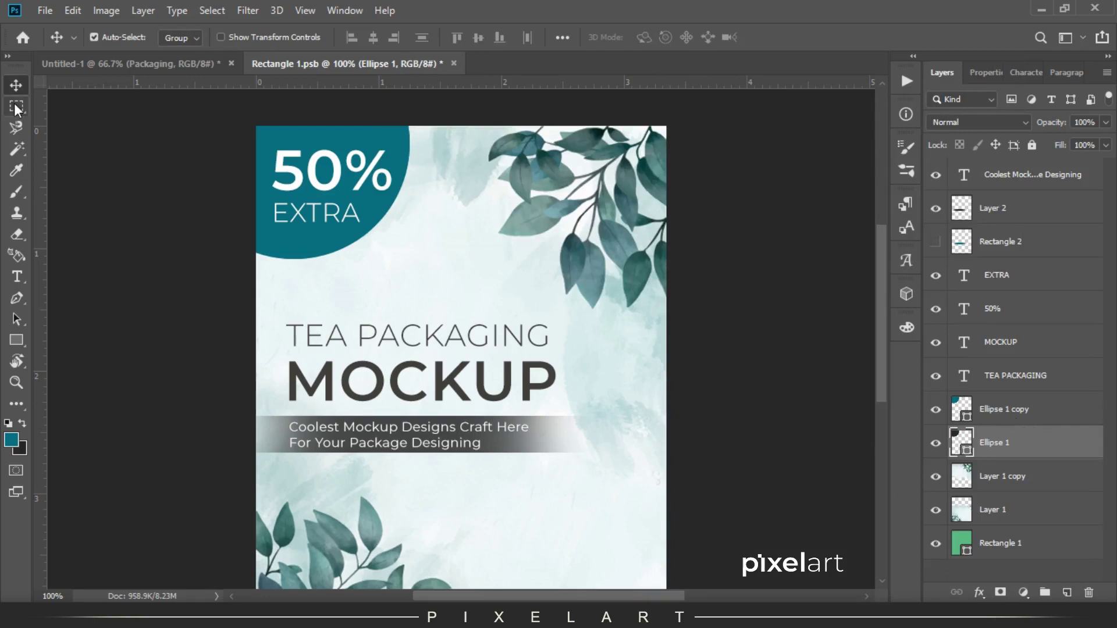
{"action": "mouse_move", "coordinate": [1047, 125]}
{"action": "left_mouse_down"}
{"action": "mouse_move", "coordinate": [1034, 129]}
{"action": "mouse_move", "coordinate": [1047, 129]}
{"action": "left_mouse_up"}
Fill the MOCKUP title text with teal.
{"action": "scroll", "coordinate": [223, 407], "scroll_direction": "down", "scroll_amount": 1}
{"action": "left_click", "coordinate": [22, 425]}
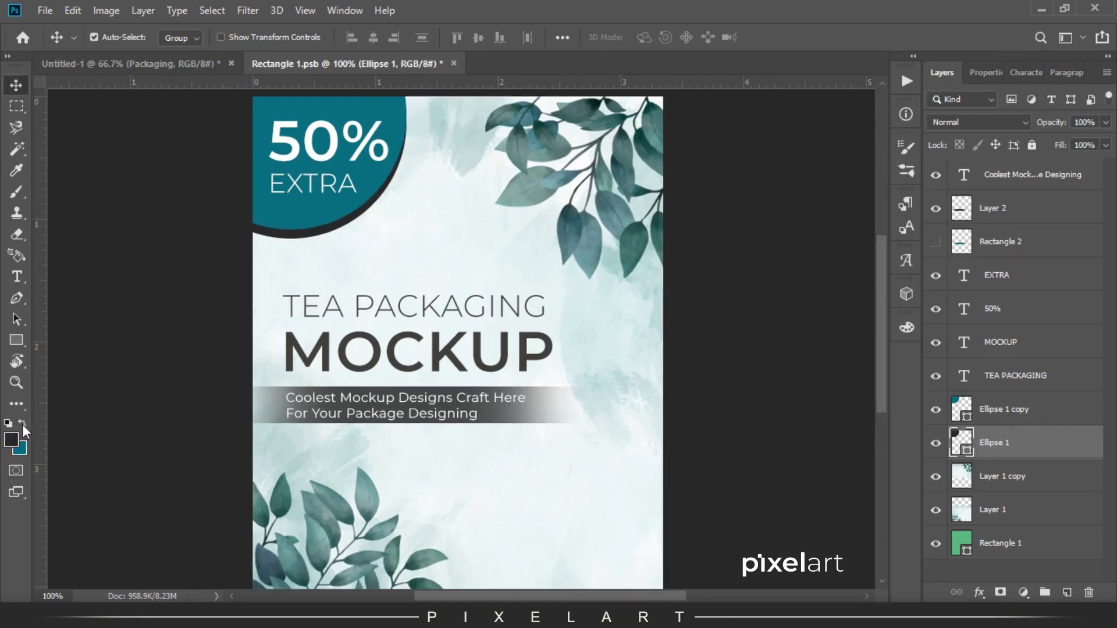
{"action": "left_click", "coordinate": [1041, 371]}
{"action": "left_click", "coordinate": [1012, 344]}
{"action": "key", "text": "ctrl+BackSpace"}
{"action": "left_click_drag", "start_coordinate": [638, 430], "coordinate": [626, 289]}
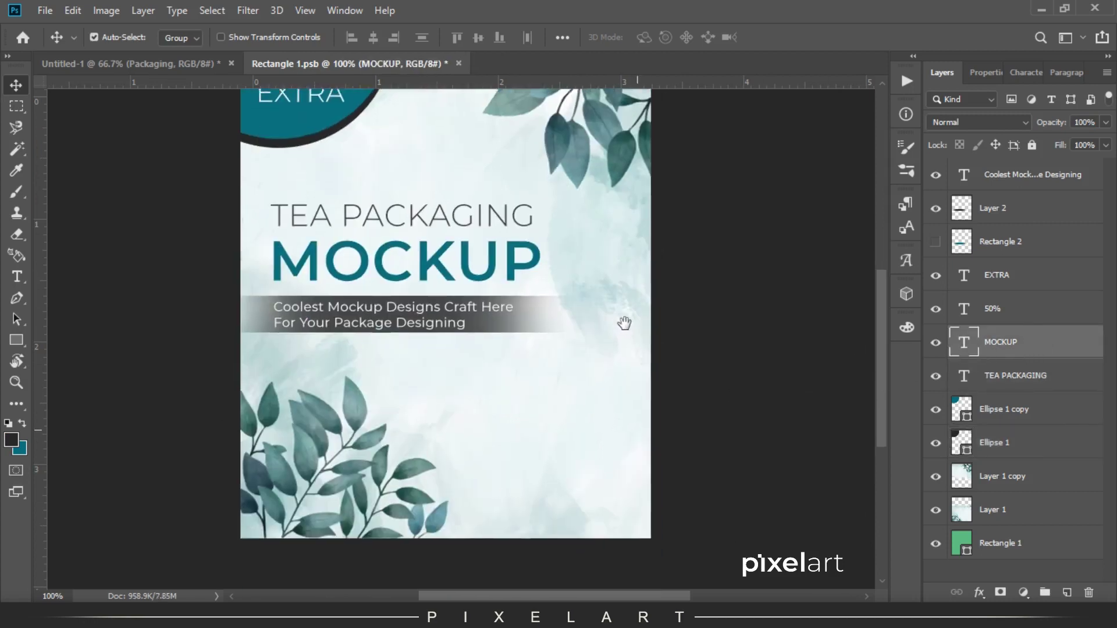
{"action": "left_click", "coordinate": [336, 540]}
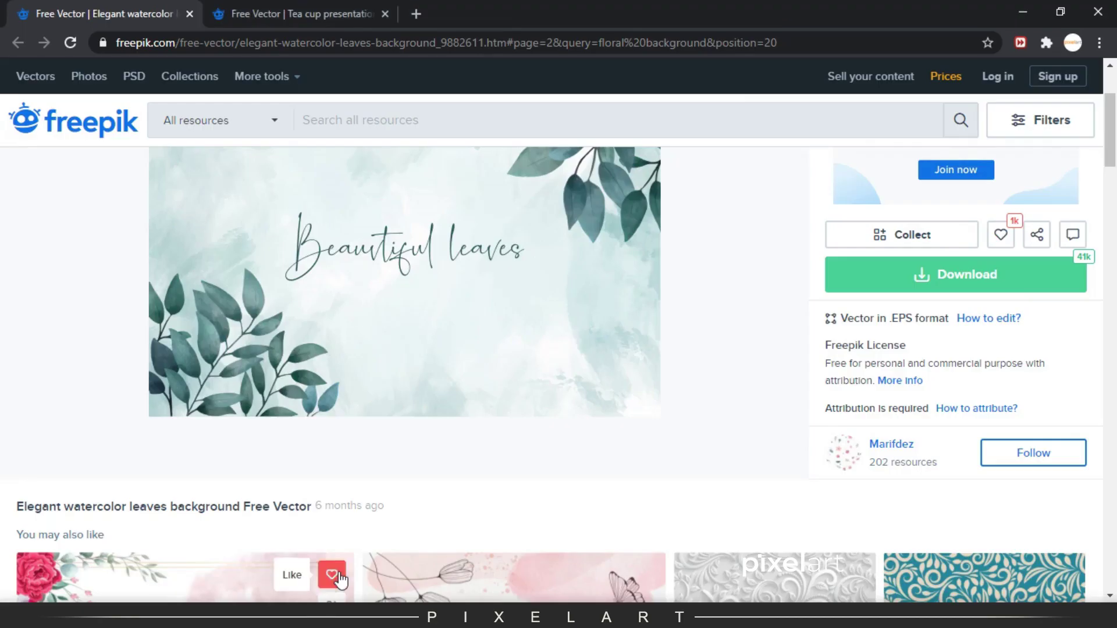
Search Freepik for '100% OR', then refine the search to '100% natural'.
{"action": "left_click", "coordinate": [373, 120]}
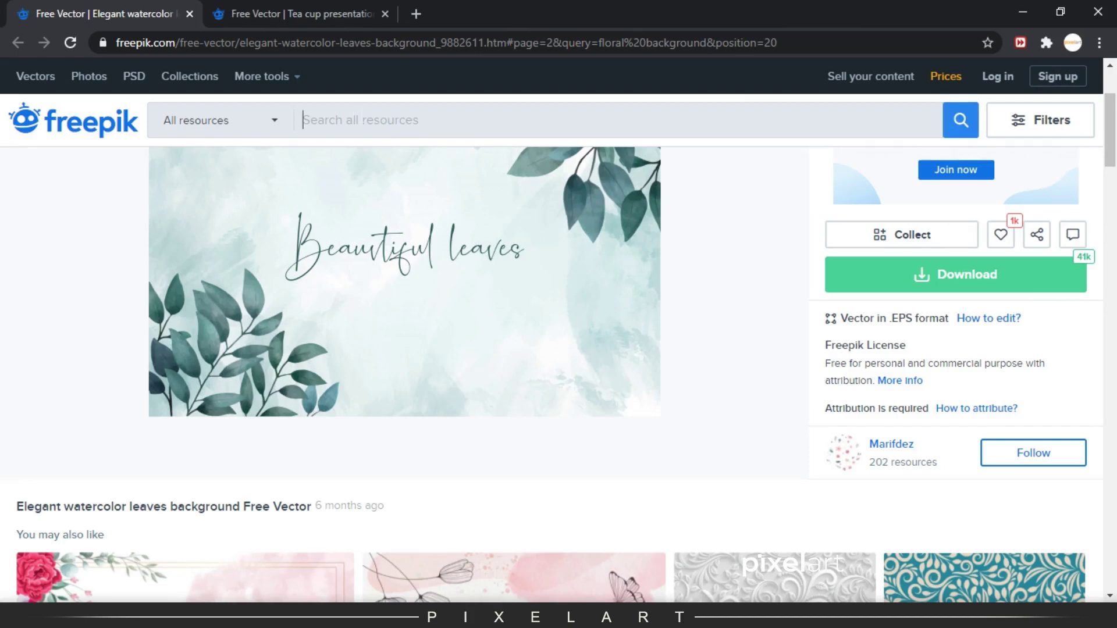
{"action": "left_click", "coordinate": [356, 12]}
{"action": "left_click", "coordinate": [372, 120]}
{"action": "type", "text": "100"}
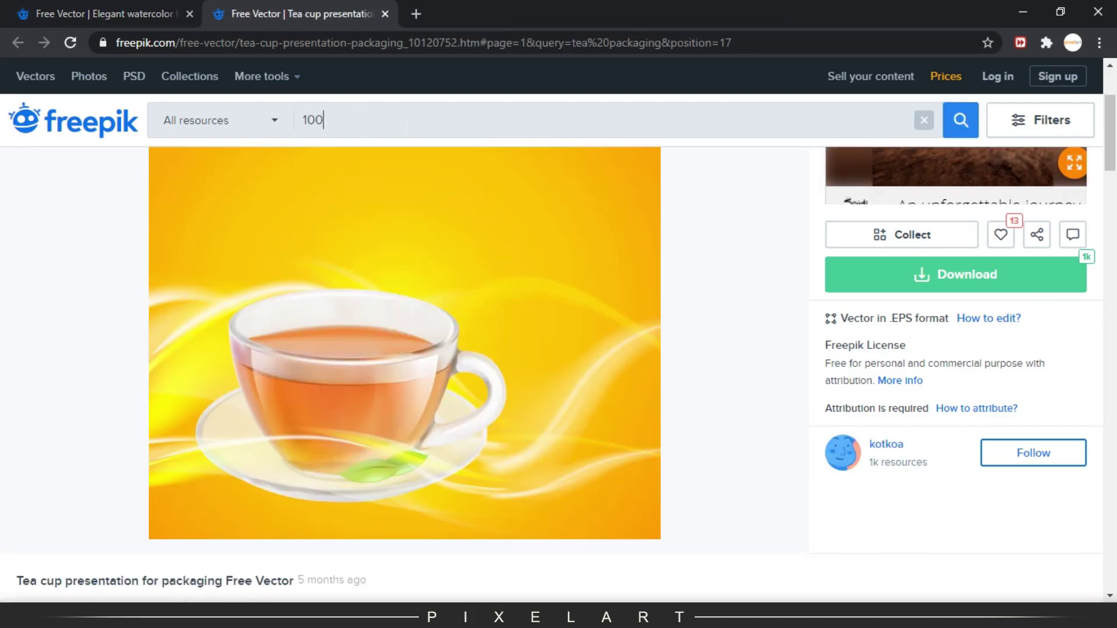
{"action": "type", "text": "% OR"}
{"action": "key", "text": "Return"}
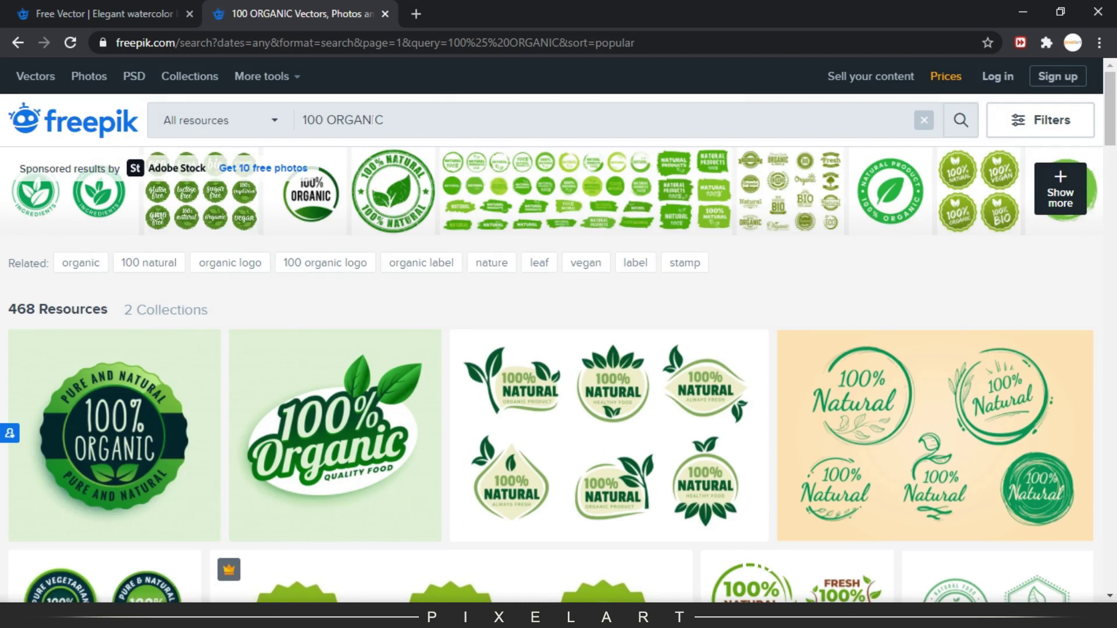
{"action": "double_click", "coordinate": [380, 120]}
{"action": "type", "text": "natural"}
{"action": "key", "text": "Return"}
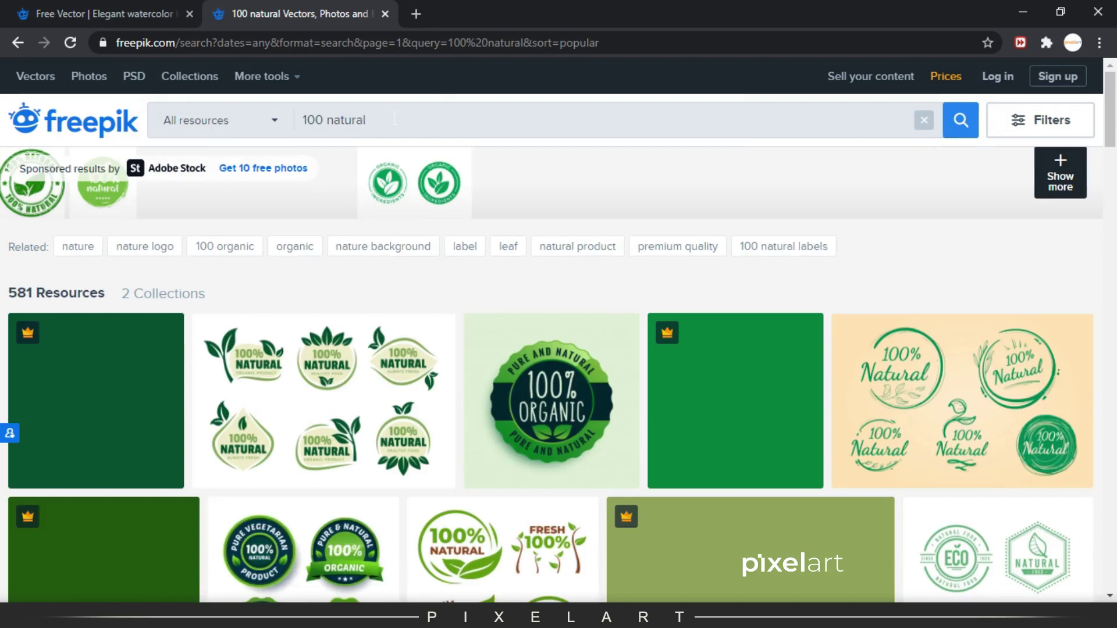
Open the 100% Organic Quality Food sticker in a new tab and bring up its image options.
{"action": "scroll", "coordinate": [1113, 247], "scroll_direction": "down", "scroll_amount": 3}
{"action": "scroll", "coordinate": [1113, 247], "scroll_direction": "down", "scroll_amount": 3}
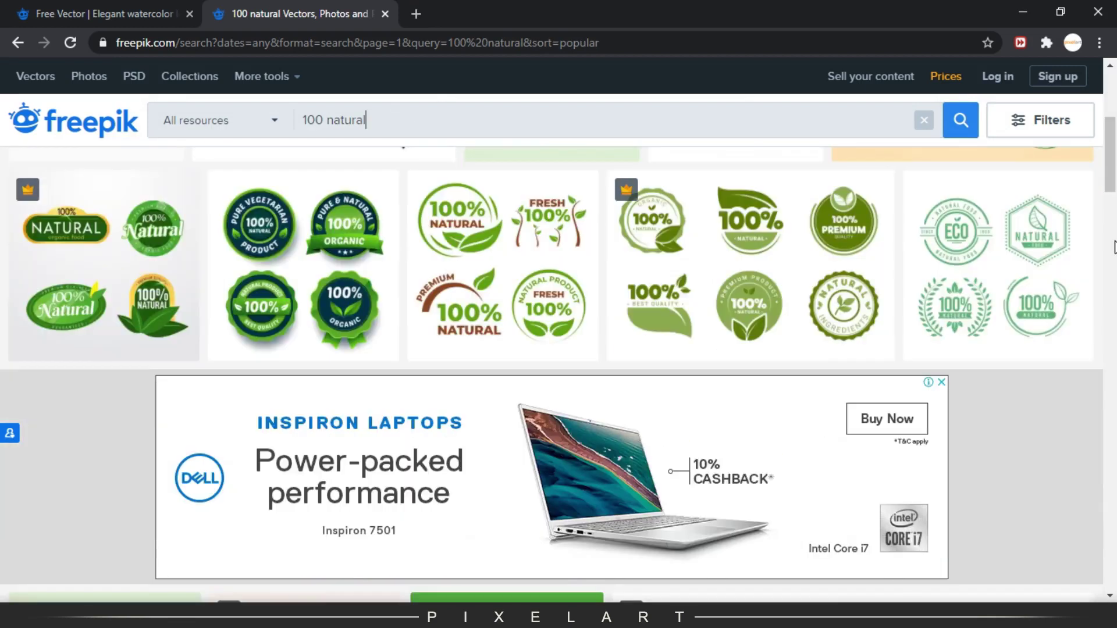
{"action": "scroll", "coordinate": [1113, 247], "scroll_direction": "down", "scroll_amount": 3}
{"action": "scroll", "coordinate": [1113, 248], "scroll_direction": "down", "scroll_amount": 3}
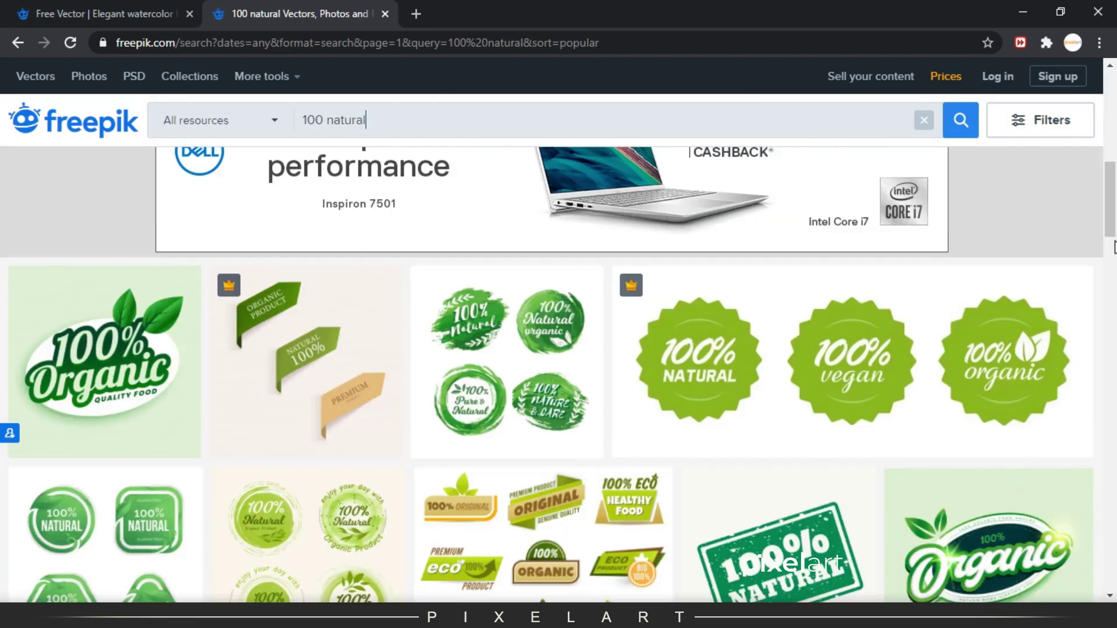
{"action": "middle_click", "coordinate": [76, 358]}
{"action": "left_click", "coordinate": [522, 7]}
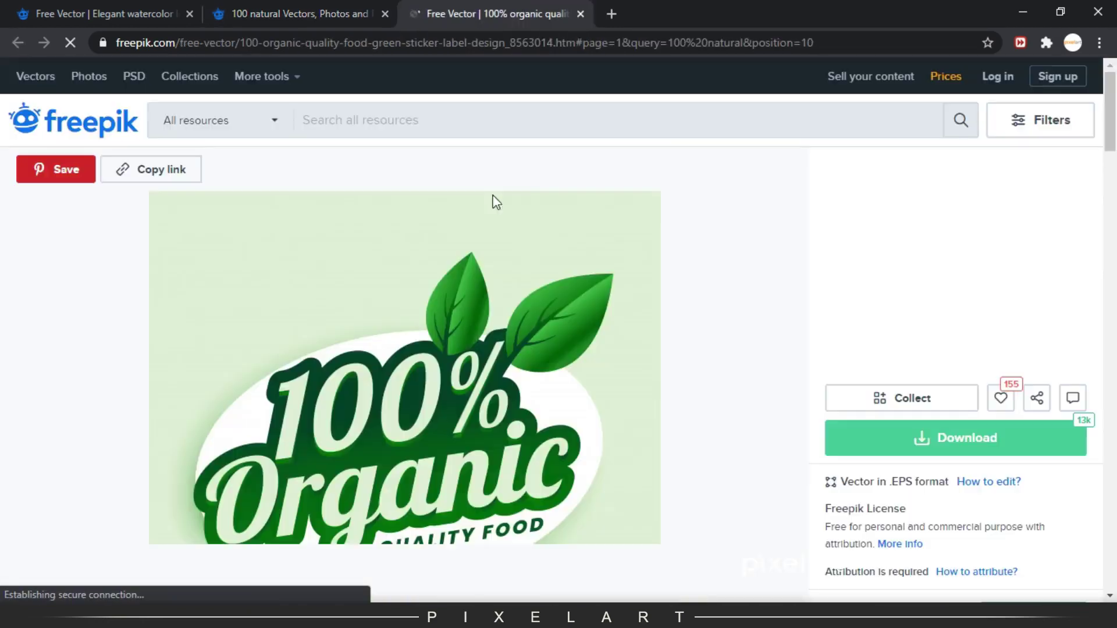
{"action": "scroll", "coordinate": [394, 317], "scroll_direction": "down", "scroll_amount": 3}
{"action": "right_click", "coordinate": [367, 286]}
{"action": "key", "text": "Escape"}
{"action": "right_click", "coordinate": [357, 267]}
{"action": "left_click", "coordinate": [423, 318]}
Paste the Organic sticker image into the label above the top text layer.
{"action": "right_click", "coordinate": [313, 253]}
{"action": "left_click", "coordinate": [360, 311]}
{"action": "left_click", "coordinate": [319, 616]}
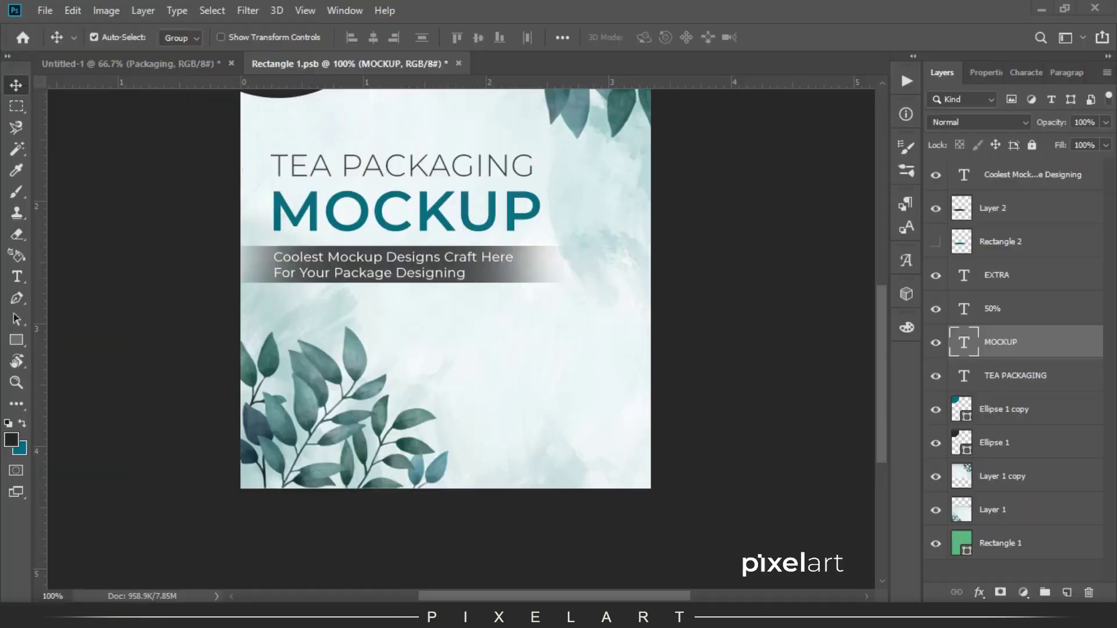
{"action": "left_click", "coordinate": [998, 178]}
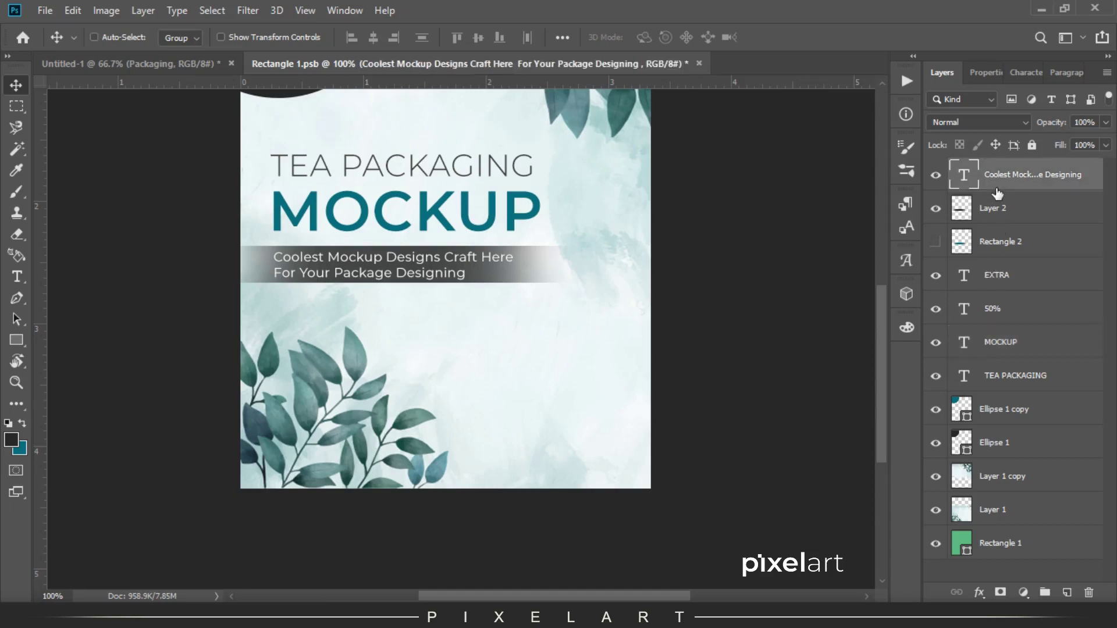
{"action": "key", "text": "ctrl+v"}
Scale the badge to about 36% in the label's bottom-right corner, keeping Normal blending.
{"action": "key", "text": "ctrl+t"}
{"action": "left_click_drag", "start_coordinate": [240, 488], "coordinate": [527, 194]}
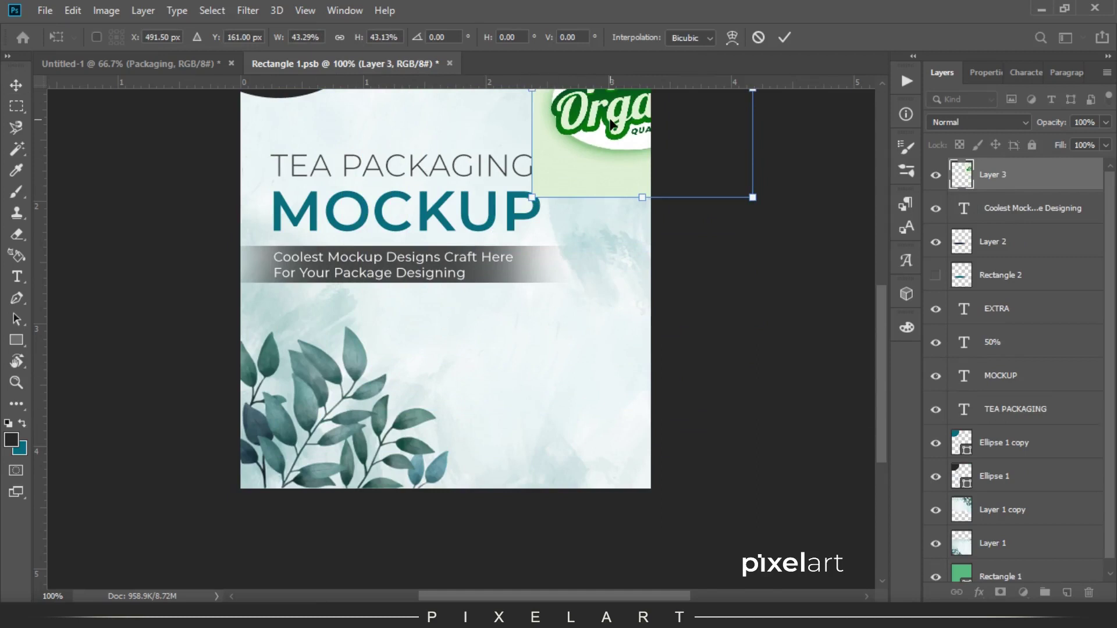
{"action": "left_click_drag", "start_coordinate": [611, 123], "coordinate": [529, 397]}
{"action": "left_click_drag", "start_coordinate": [670, 250], "coordinate": [641, 311]}
{"action": "left_click_drag", "start_coordinate": [621, 378], "coordinate": [629, 394]}
{"action": "left_click_drag", "start_coordinate": [644, 326], "coordinate": [654, 317]}
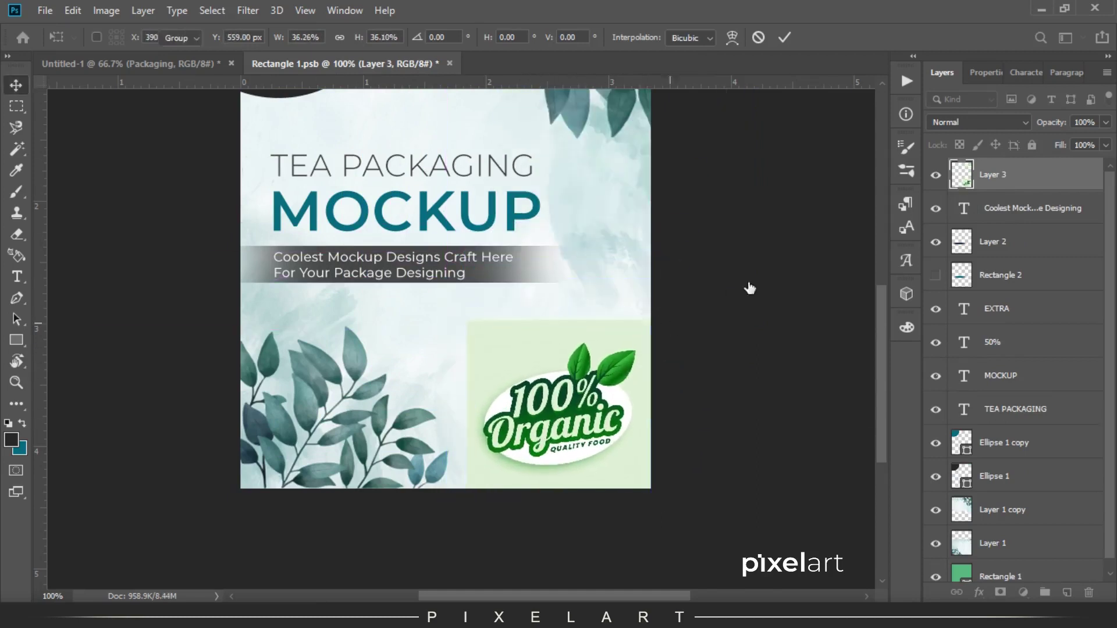
{"action": "key", "text": "Return"}
{"action": "left_click", "coordinate": [978, 122]}
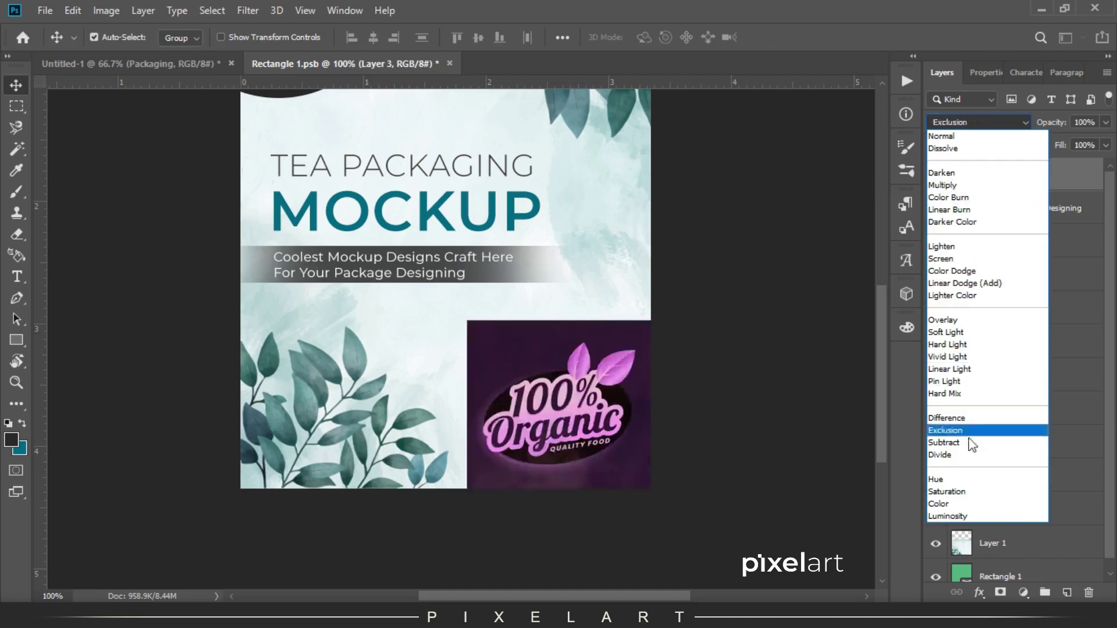
{"action": "left_click", "coordinate": [946, 136]}
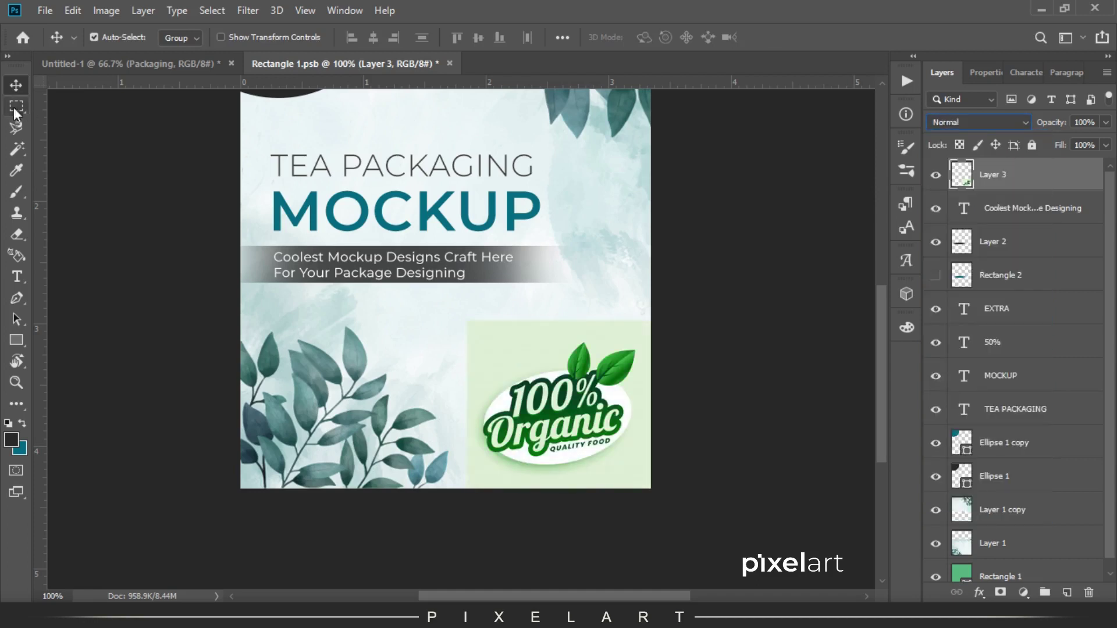
Magic Wand-select the badge's pale green background at lower tolerance and delete it.
{"action": "left_click", "coordinate": [23, 154]}
{"action": "left_click", "coordinate": [643, 386]}
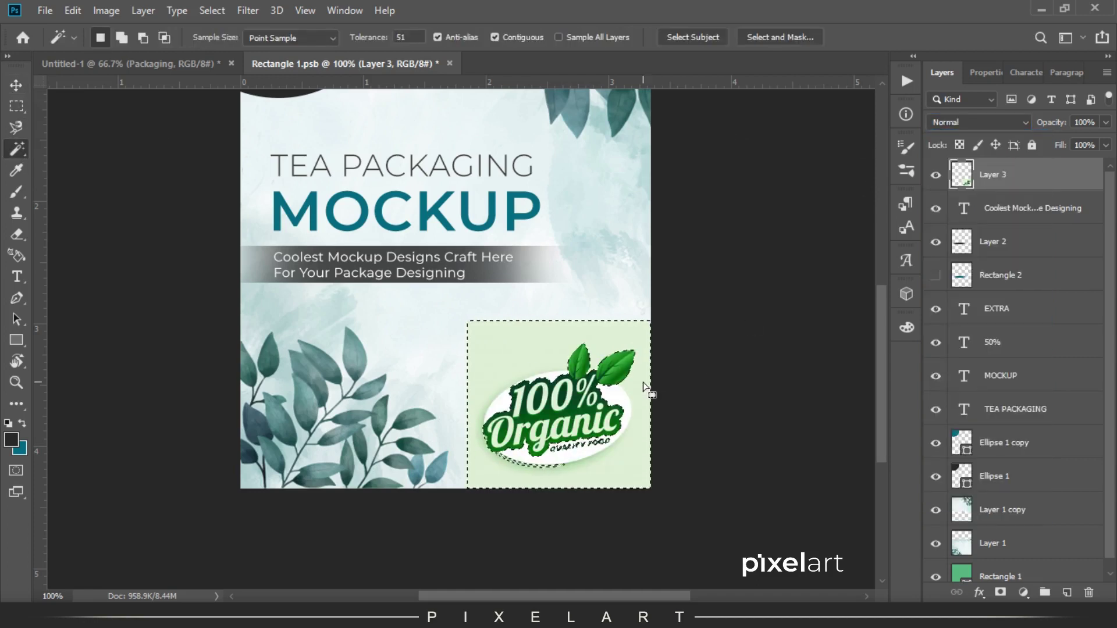
{"action": "key", "text": "ctrl+plus"}
{"action": "left_click_drag", "start_coordinate": [372, 37], "coordinate": [362, 37]}
{"action": "left_click", "coordinate": [413, 138]}
{"action": "left_click", "coordinate": [457, 135]}
{"action": "key", "text": "Delete"}
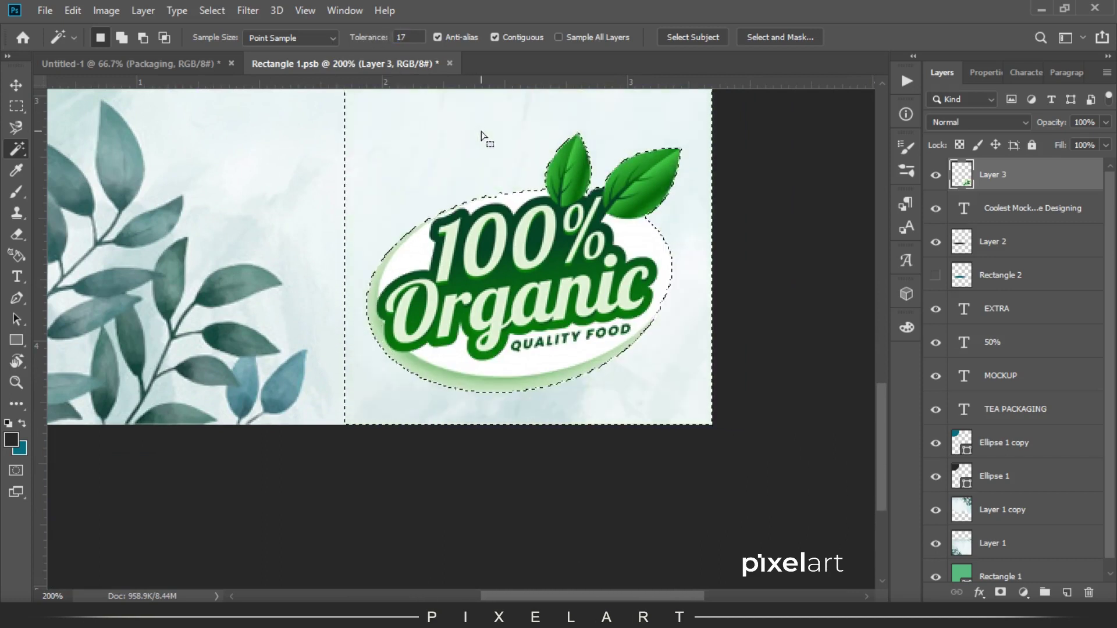
Shrink the badge to about three quarters, nudge it into place, and save the label.
{"action": "left_click", "coordinate": [17, 87]}
{"action": "key", "text": "ctrl+minus"}
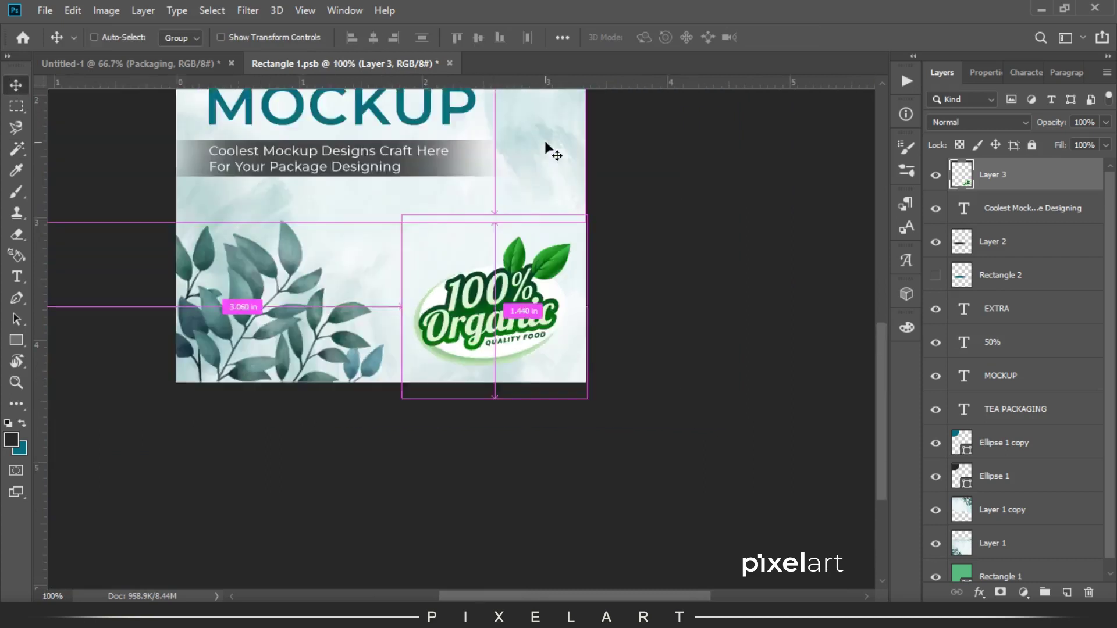
{"action": "key", "text": "ctrl+minus"}
{"action": "key", "text": "ctrl+t"}
{"action": "left_click_drag", "start_coordinate": [599, 403], "coordinate": [584, 420]}
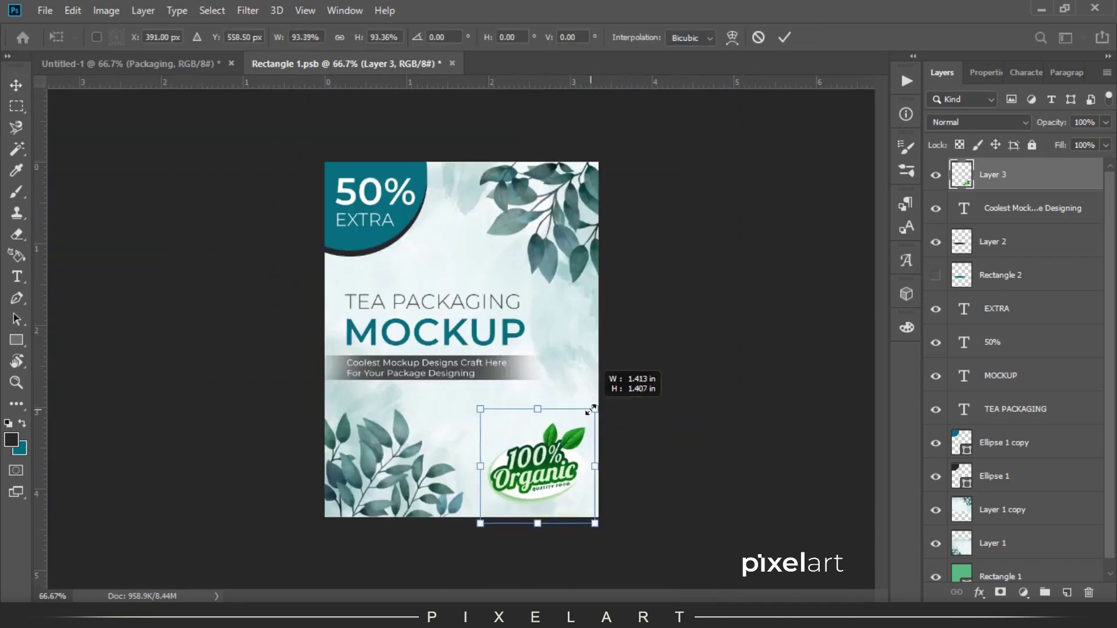
{"action": "key", "text": "Return"}
{"action": "key", "text": "Right"}
{"action": "key", "text": "Right"}
{"action": "key", "text": "Right"}
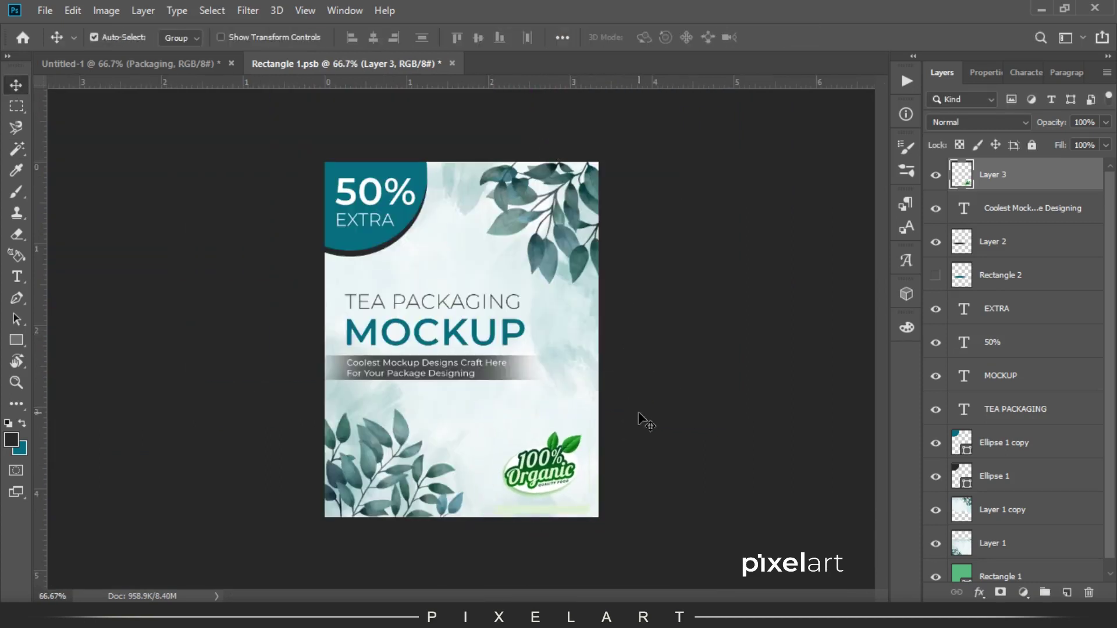
{"action": "key", "text": "Up"}
{"action": "key", "text": "Up"}
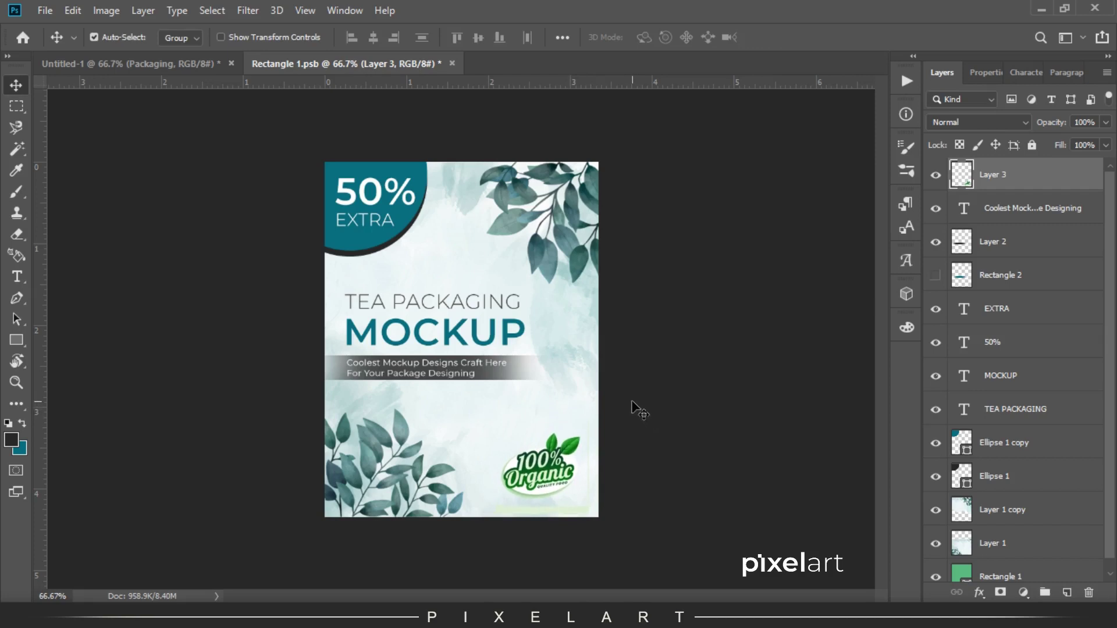
{"action": "left_click", "coordinate": [45, 10]}
{"action": "left_click", "coordinate": [92, 160]}
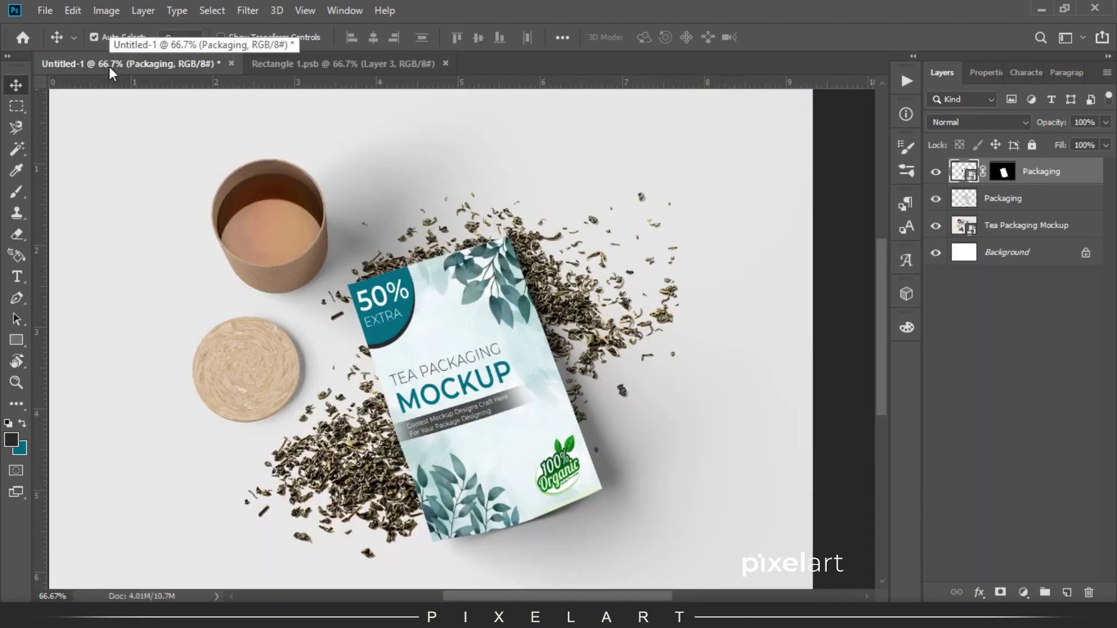
Widen all the label's artwork layers slightly past the label edges.
{"action": "left_click", "coordinate": [309, 64]}
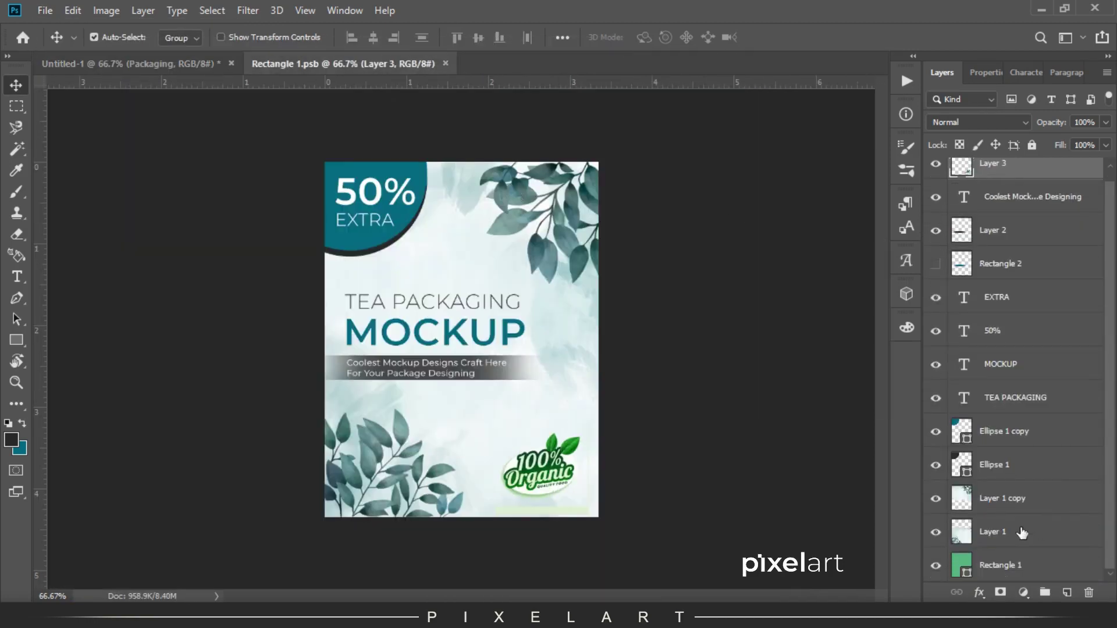
{"action": "left_click", "coordinate": [1022, 533], "text": "shift"}
{"action": "key", "text": "ctrl+t"}
{"action": "left_click_drag", "start_coordinate": [692, 304], "coordinate": [717, 304]}
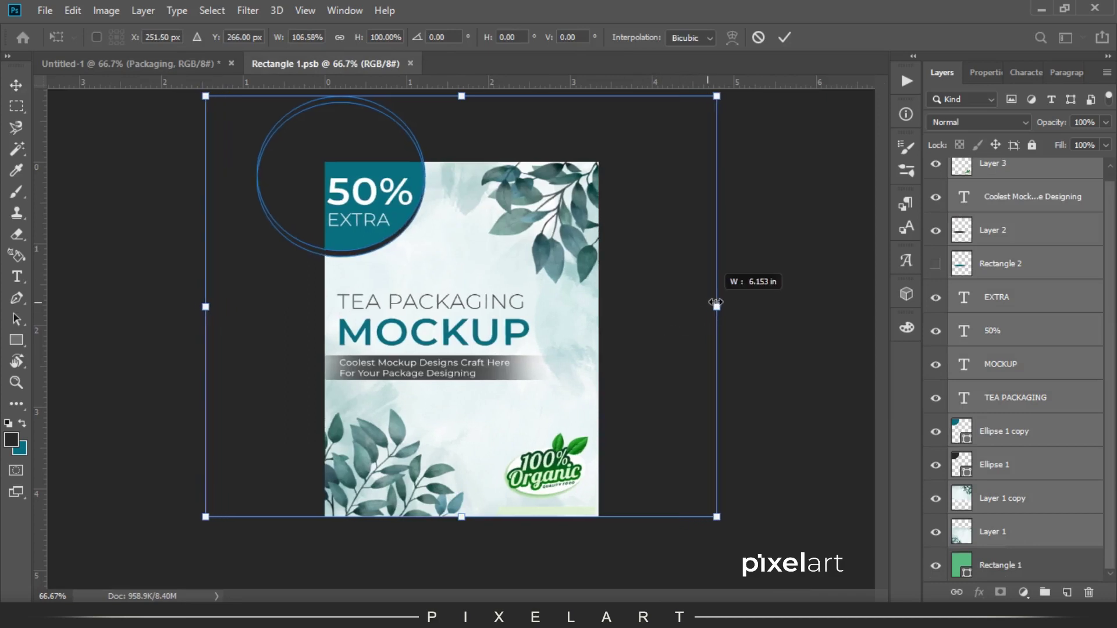
{"action": "left_click_drag", "start_coordinate": [716, 303], "coordinate": [707, 303]}
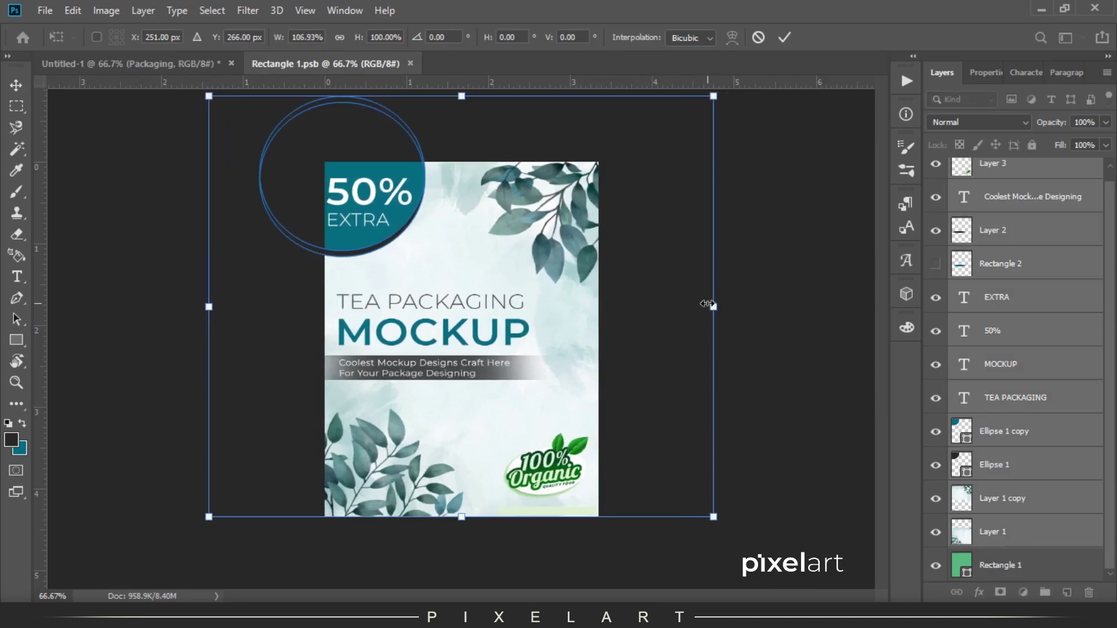
{"action": "key", "text": "Return"}
Save the label file and switch to the tea-pouch mockup document.
{"action": "scroll", "coordinate": [1028, 191], "scroll_direction": "up", "scroll_amount": 1}
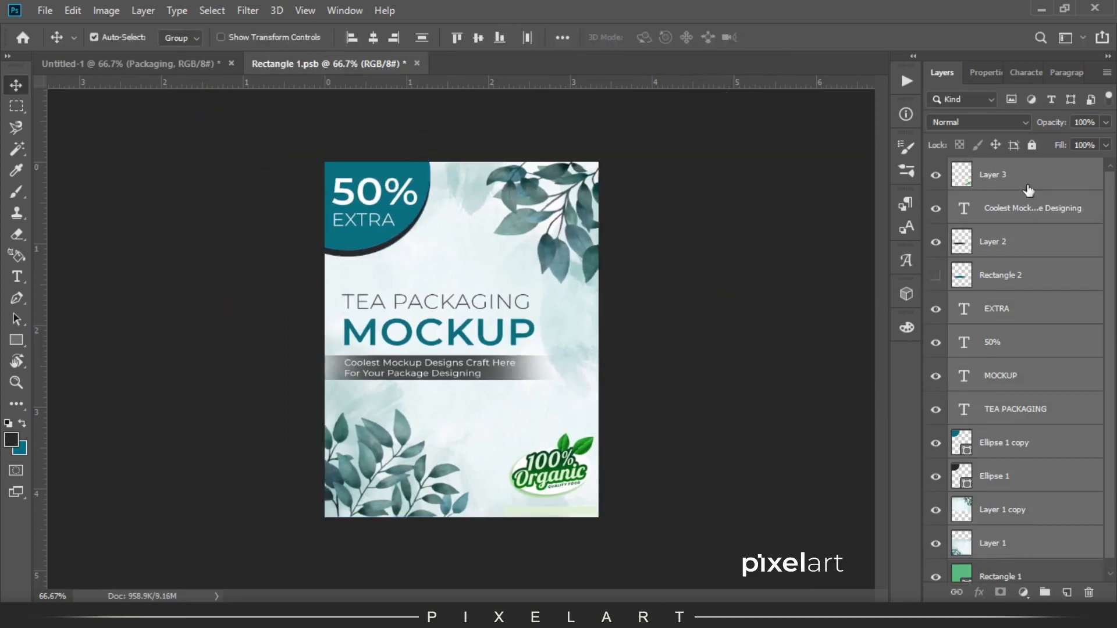
{"action": "left_click", "coordinate": [1028, 189]}
{"action": "left_click", "coordinate": [45, 10]}
{"action": "left_click", "coordinate": [146, 157]}
{"action": "left_click", "coordinate": [107, 64]}
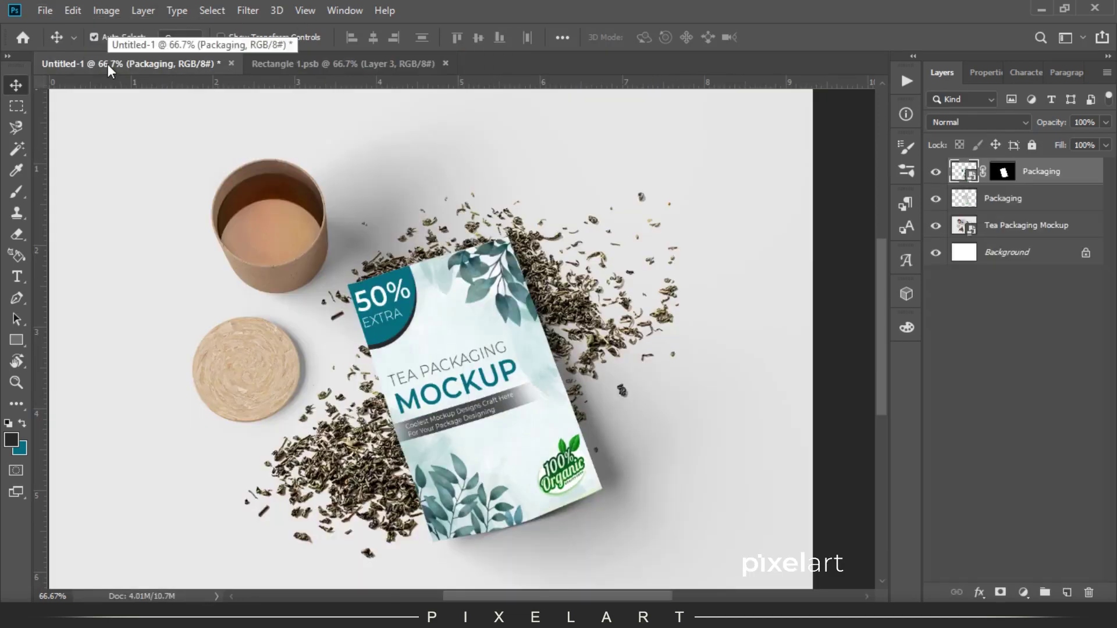
{"action": "left_click", "coordinate": [977, 122]}
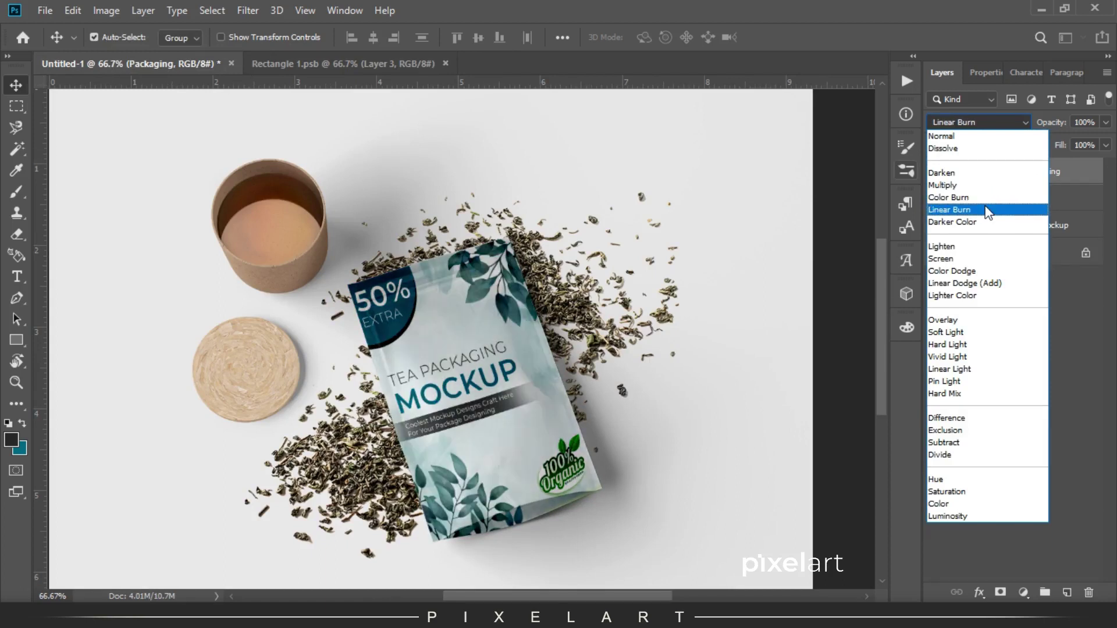
Set the Packaging layer's blend mode to Linear Burn, then glance at the label file and return to the mockup.
{"action": "left_click", "coordinate": [987, 211]}
{"action": "left_click", "coordinate": [311, 58]}
{"action": "left_click", "coordinate": [180, 63]}
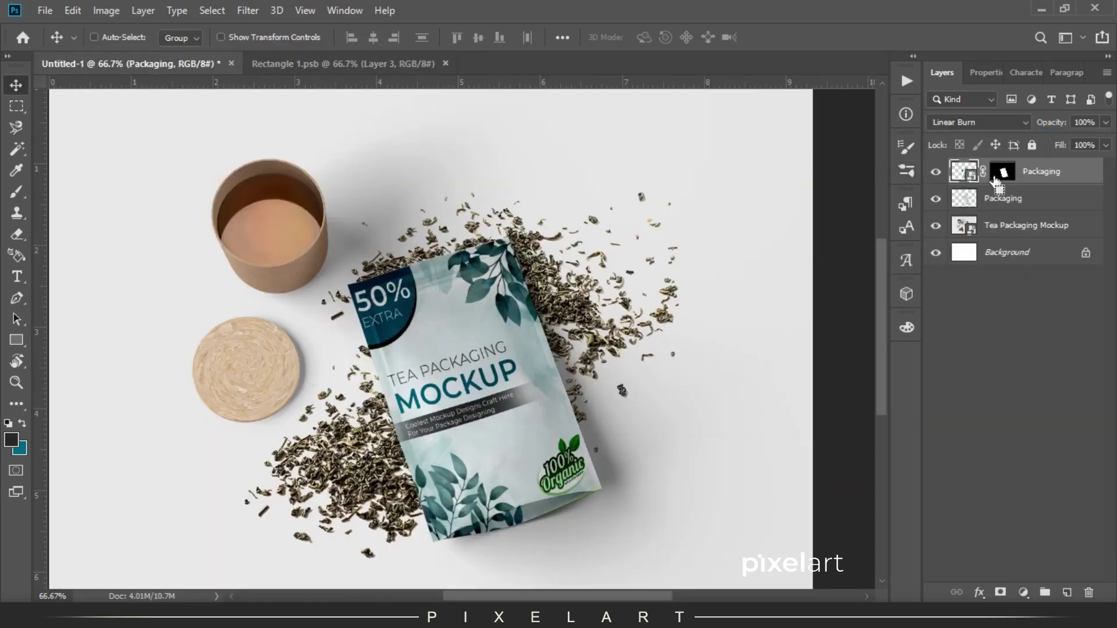
Zoom into the mockup and sample the light grey backdrop as the foreground colour.
{"action": "key", "text": "ctrl+plus"}
{"action": "scroll", "coordinate": [831, 242], "scroll_direction": "down", "scroll_amount": 5}
{"action": "key", "text": "ctrl+plus"}
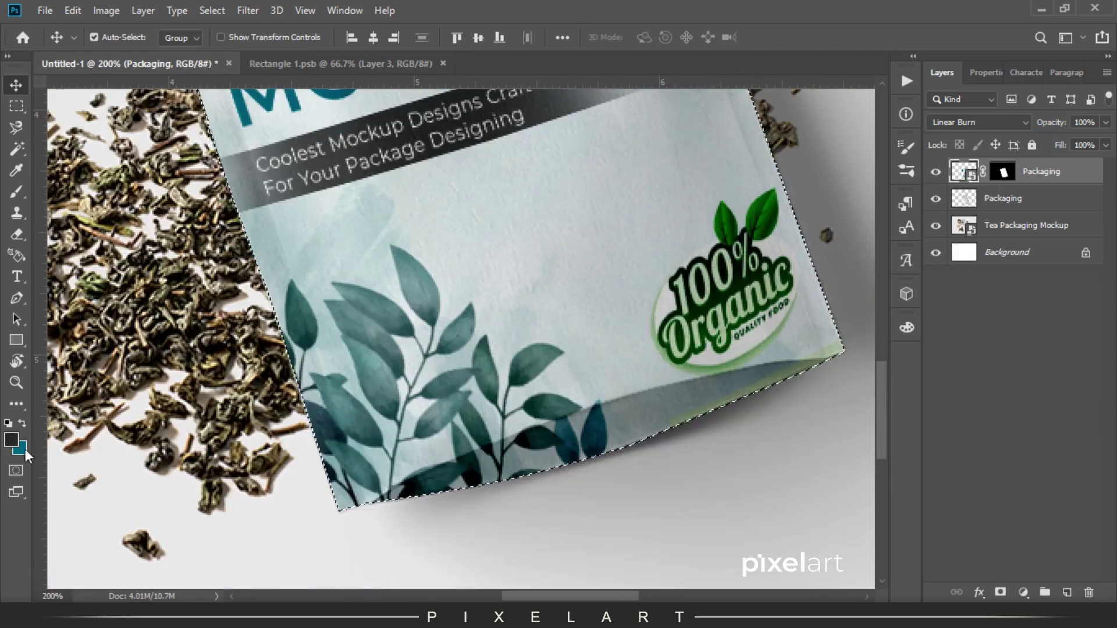
{"action": "key", "text": "i"}
{"action": "left_click", "coordinate": [11, 440]}
{"action": "left_click", "coordinate": [993, 315]}
Try hiding the bag's bottom strip on the Packaging mask with a hard eraser, then undo it.
{"action": "key", "text": "e"}
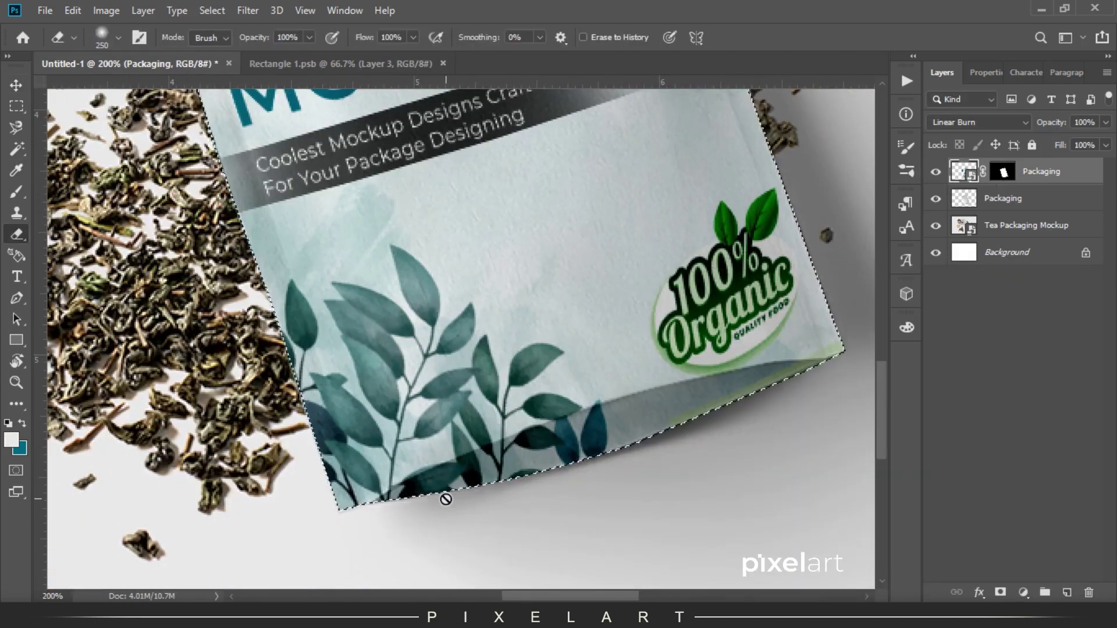
{"action": "left_click", "coordinate": [1002, 172]}
{"action": "key", "text": "bracketleft"}
{"action": "key", "text": "bracketleft"}
{"action": "key", "text": "bracketleft"}
{"action": "key", "text": "bracketleft"}
{"action": "right_click", "coordinate": [491, 480]}
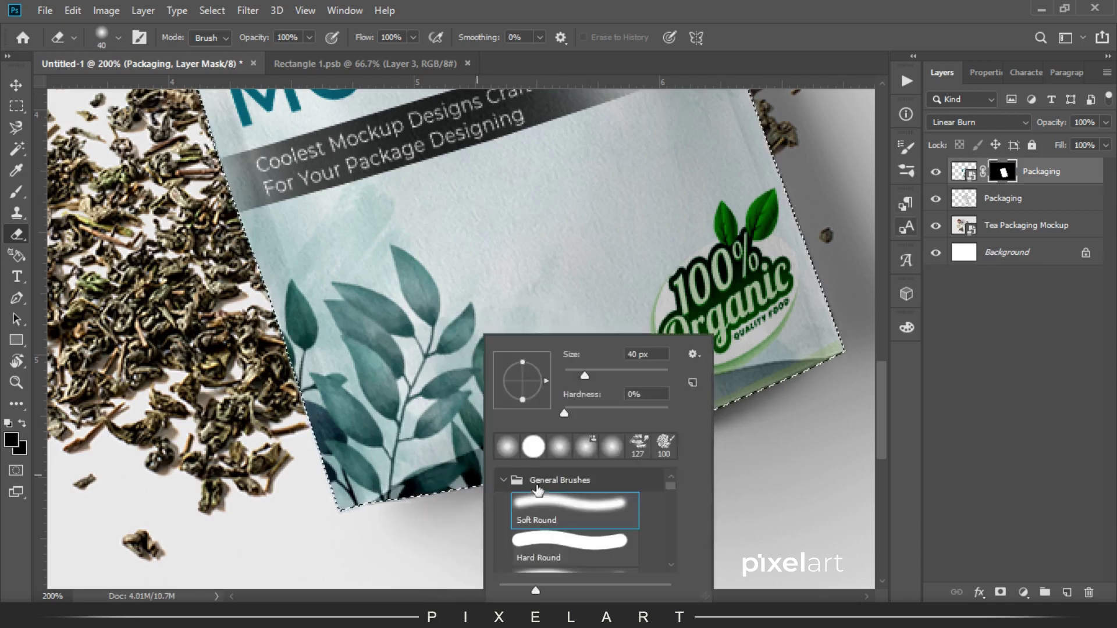
{"action": "double_click", "coordinate": [564, 542]}
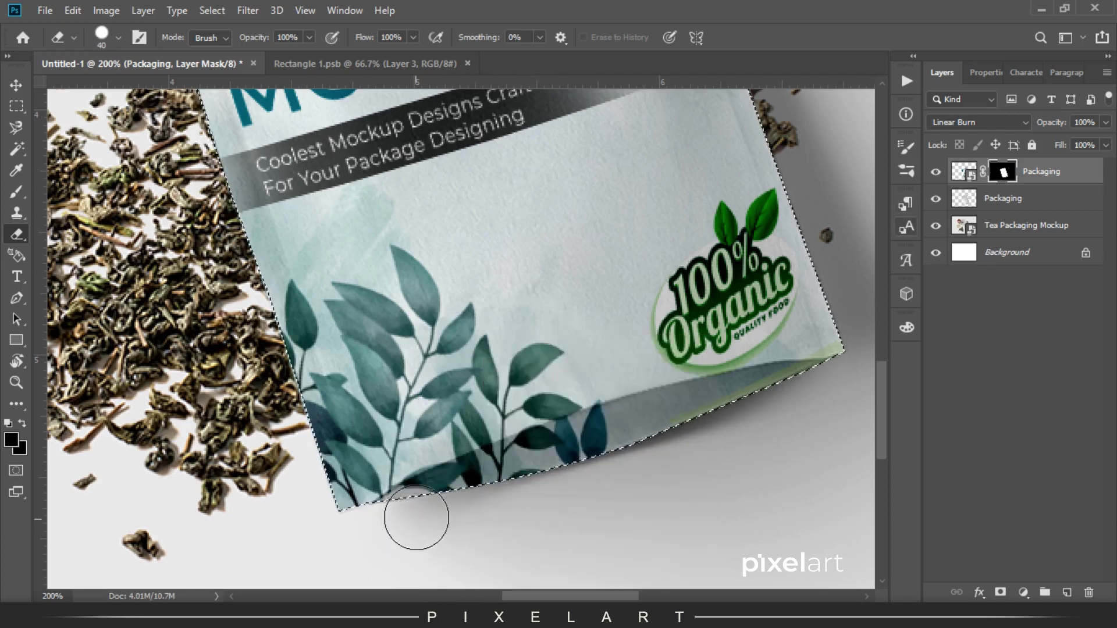
{"action": "left_click_drag", "start_coordinate": [431, 505], "coordinate": [566, 447]}
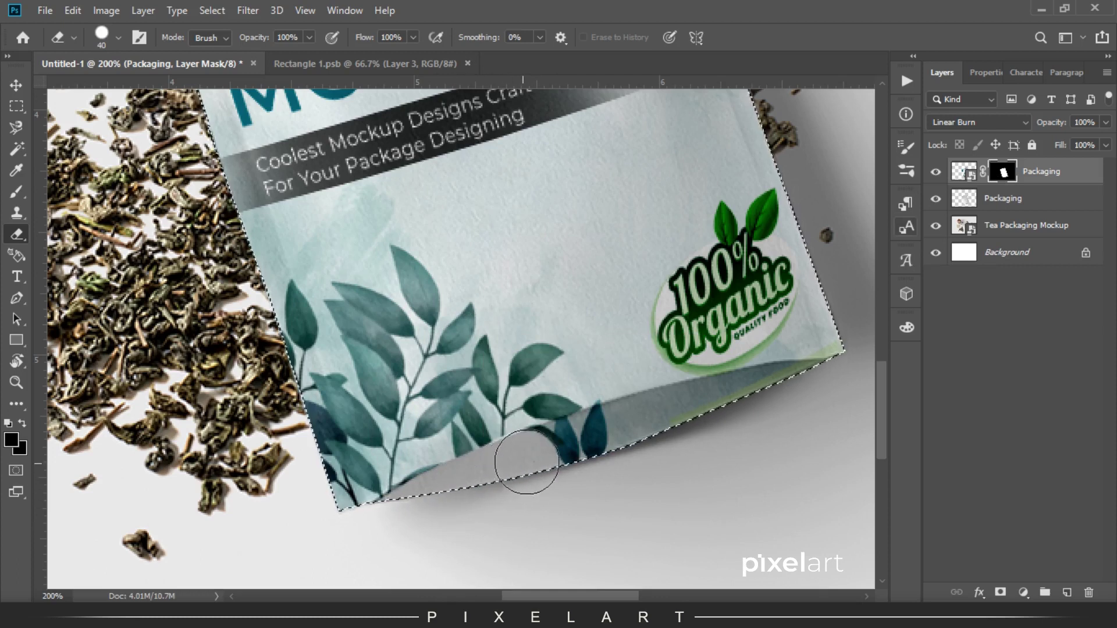
{"action": "key", "text": "ctrl+z"}
Start a Pen outline at the pouch's bottom-left edge.
{"action": "key", "text": "p"}
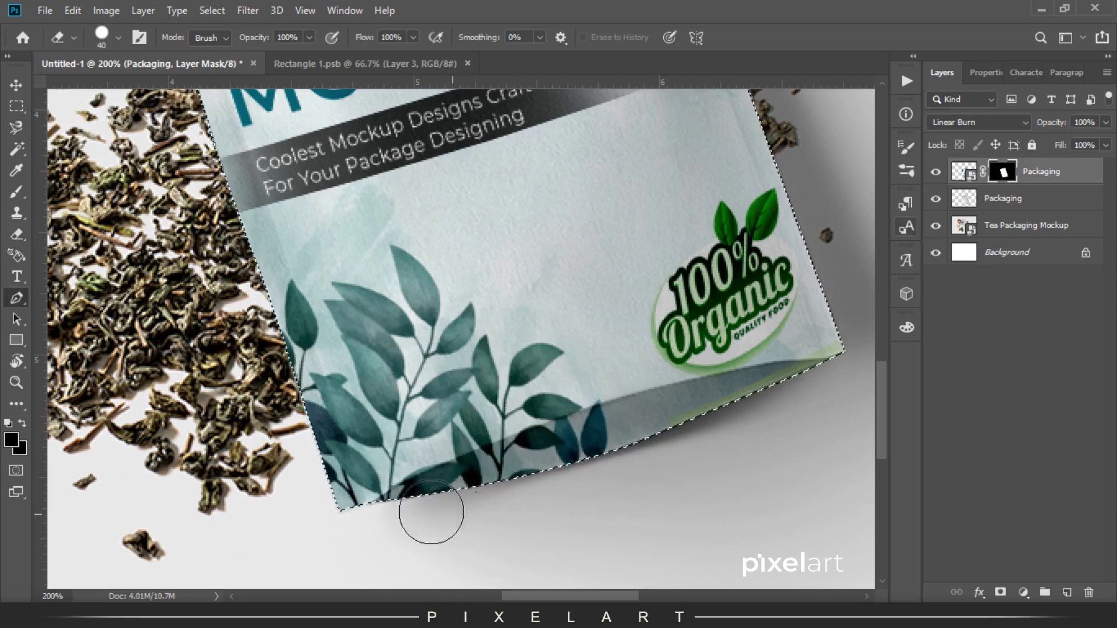
{"action": "left_click", "coordinate": [371, 502]}
{"action": "left_click_drag", "start_coordinate": [832, 358], "coordinate": [771, 314]}
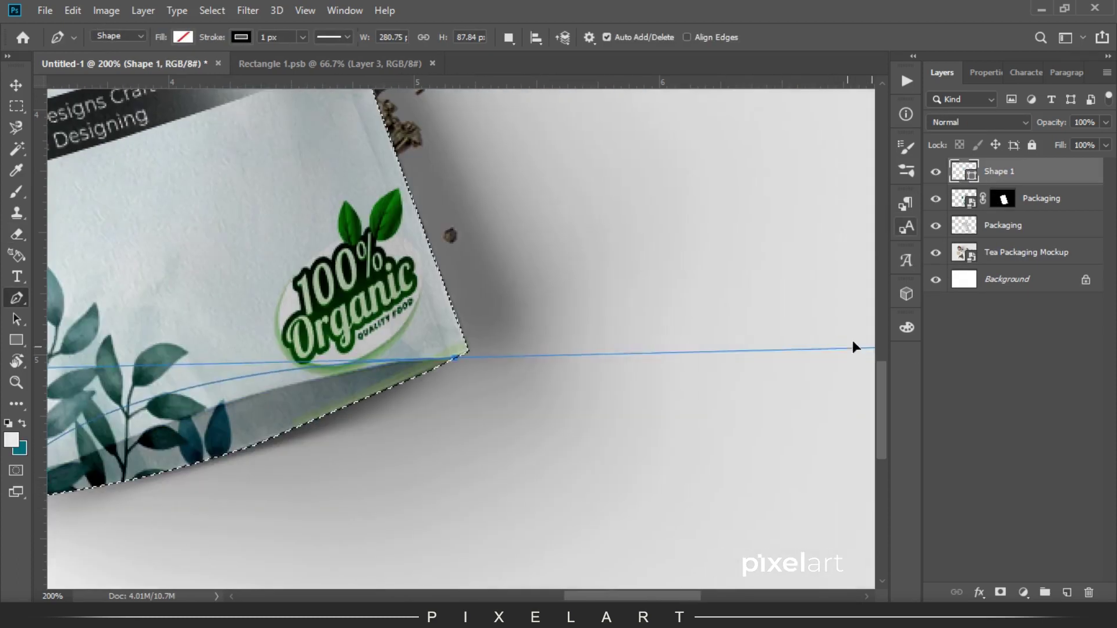
Trace the pouch's bottom fold with a closed curved Pen outline.
{"action": "key", "text": "ctrl+z"}
{"action": "left_click_drag", "start_coordinate": [393, 419], "coordinate": [459, 393]}
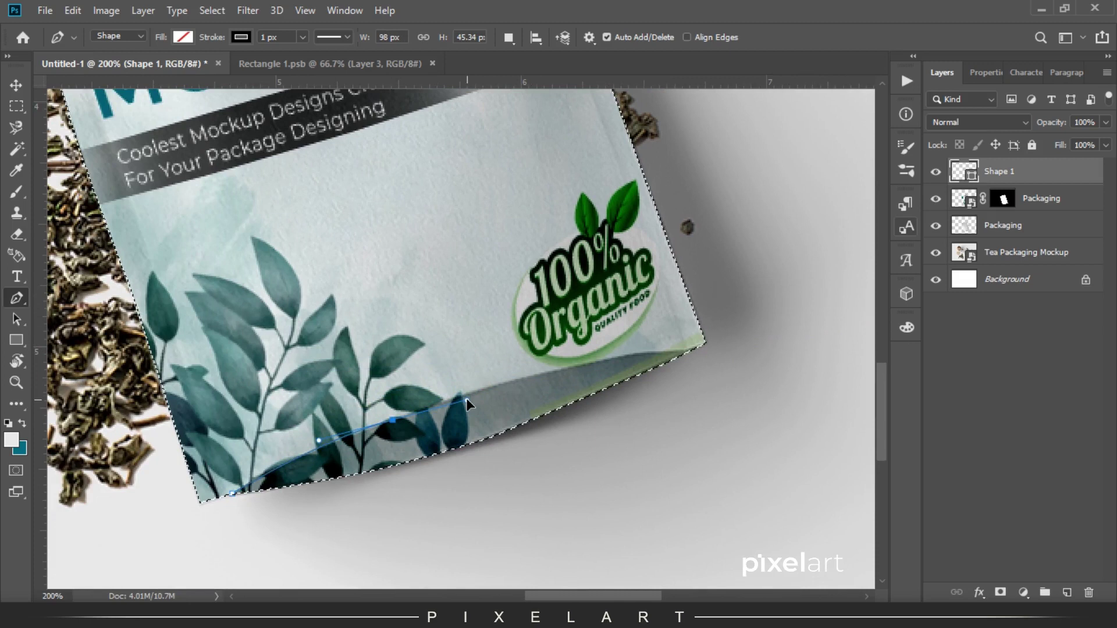
{"action": "left_click_drag", "start_coordinate": [578, 367], "coordinate": [672, 336]}
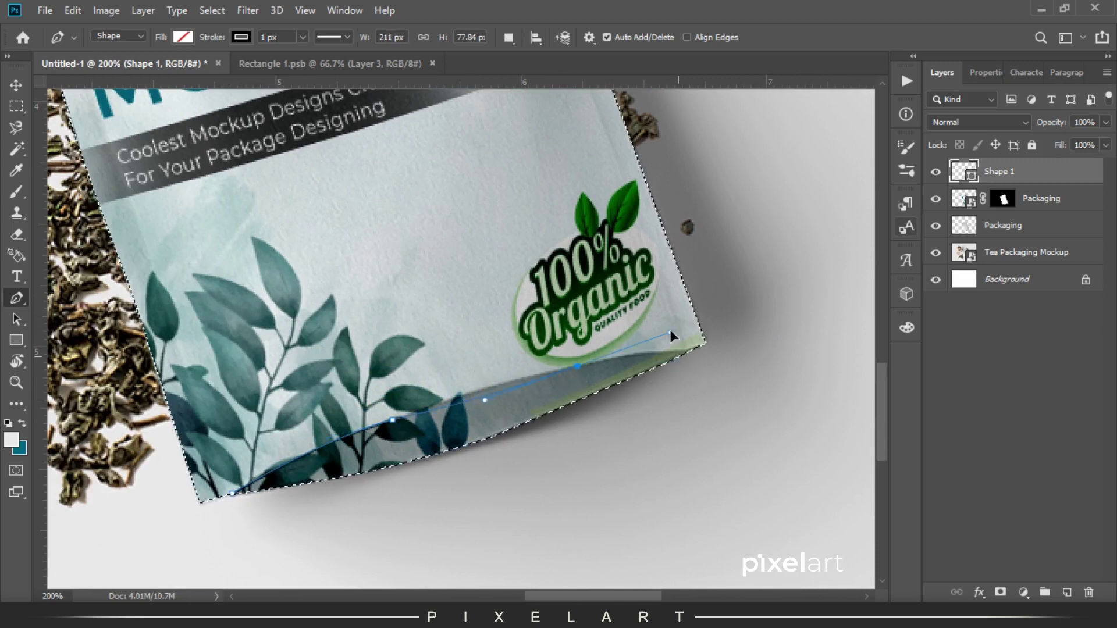
{"action": "left_click_drag", "start_coordinate": [700, 352], "coordinate": [735, 359]}
{"action": "left_click", "coordinate": [597, 469]}
{"action": "left_click", "coordinate": [347, 531]}
{"action": "left_click", "coordinate": [238, 529]}
{"action": "left_click", "coordinate": [233, 501]}
Fill the Packaging mask black inside the fold selection, deselect, hide Shape 1, and zoom out.
{"action": "key", "text": "ctrl+Return"}
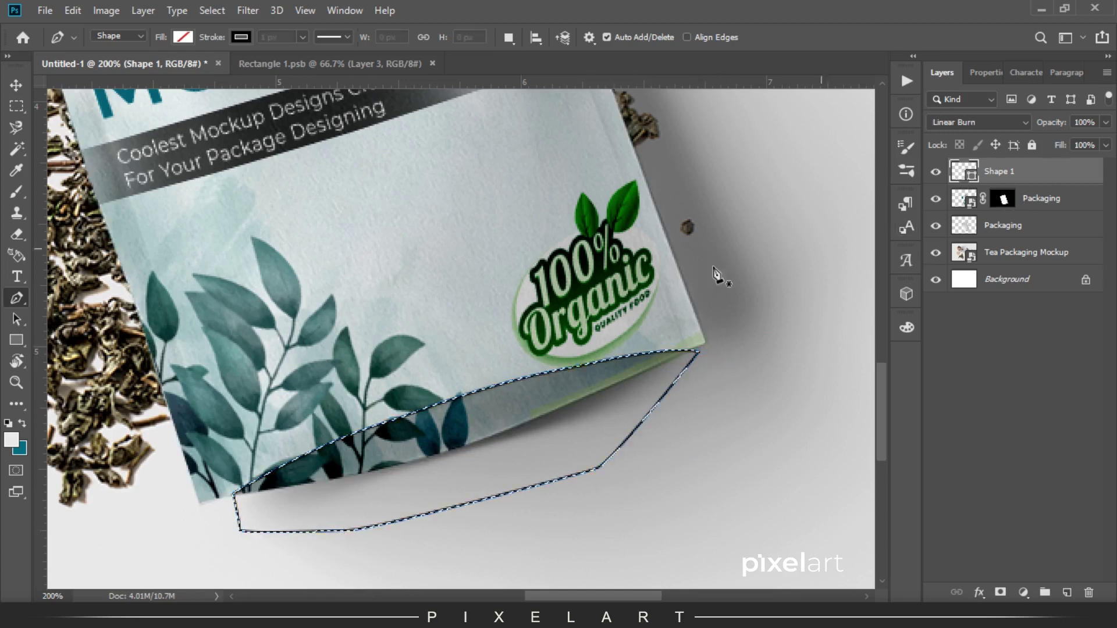
{"action": "left_click", "coordinate": [1003, 199]}
{"action": "key", "text": "alt+BackSpace"}
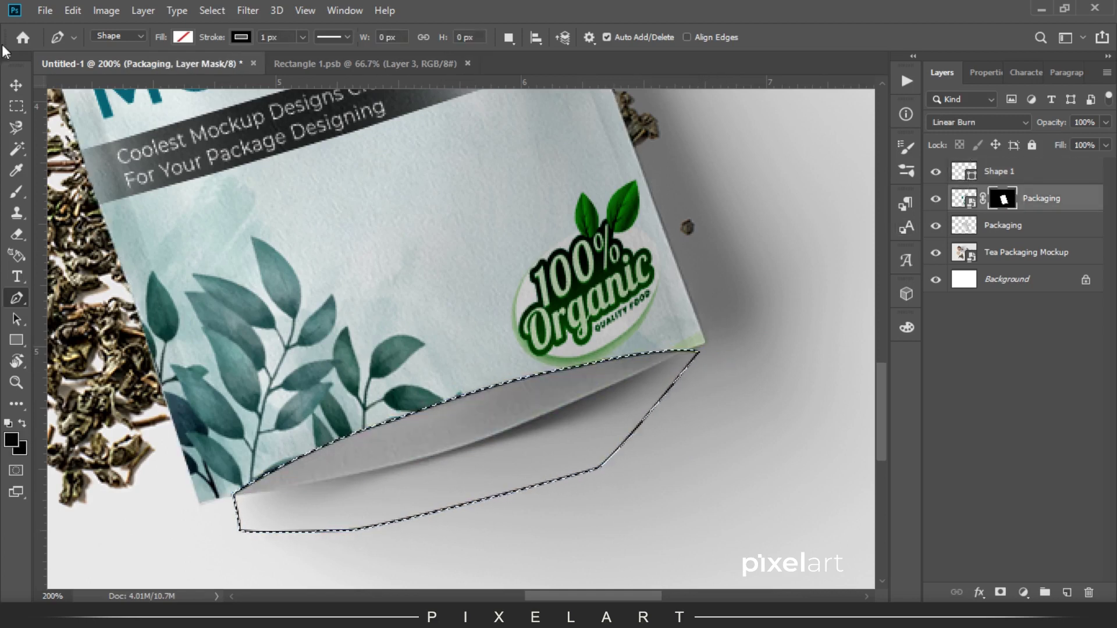
{"action": "left_click", "coordinate": [16, 85]}
{"action": "key", "text": "ctrl+d"}
{"action": "left_click", "coordinate": [935, 171]}
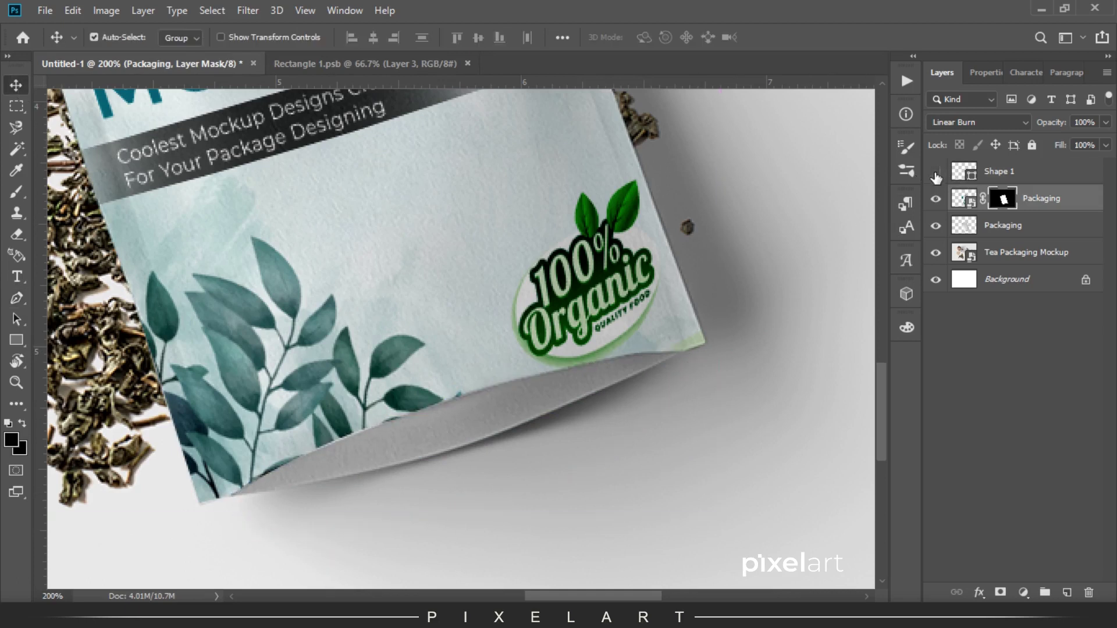
{"action": "key", "text": "ctrl+minus"}
{"action": "key", "text": "ctrl+minus"}
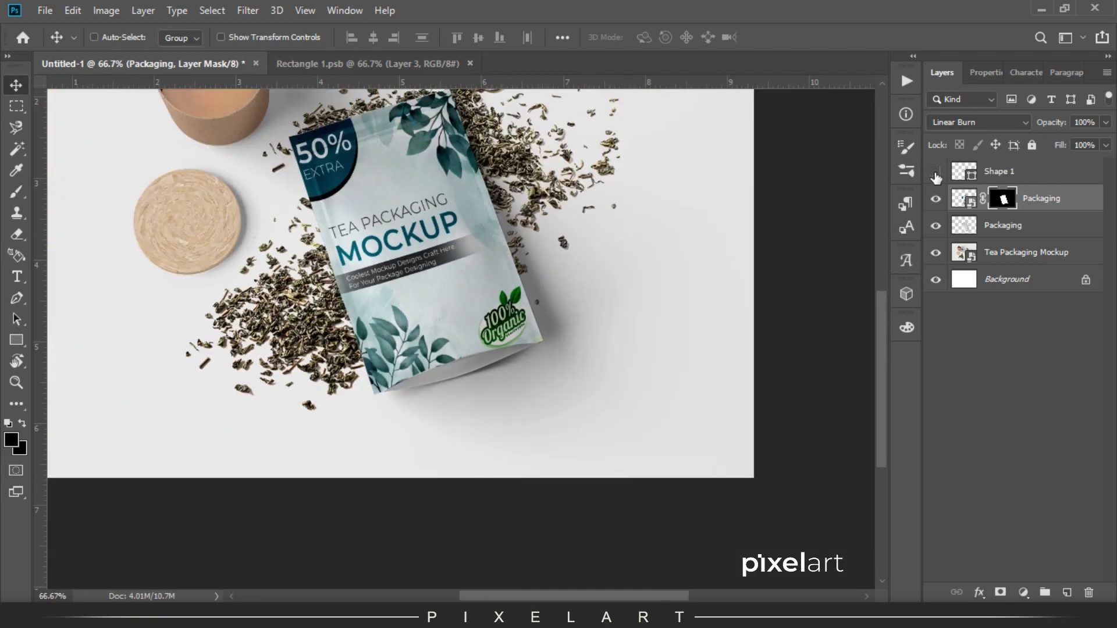
In the label design, set the word PACKAGING to Medium weight.
{"action": "key", "text": "ctrl+minus"}
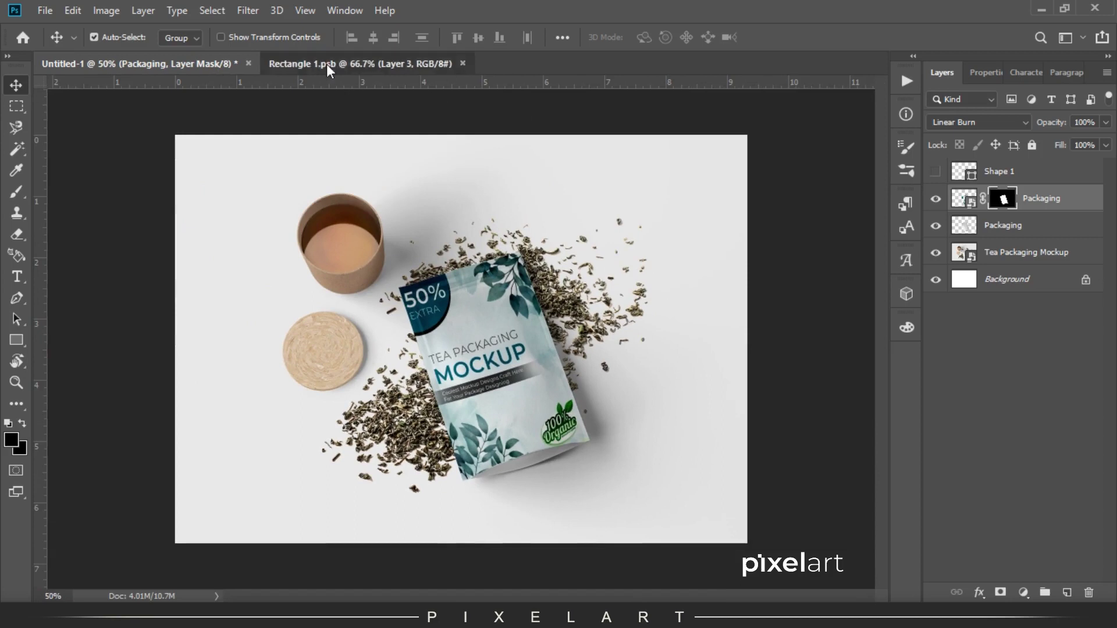
{"action": "left_click", "coordinate": [328, 66]}
{"action": "key", "text": "ctrl+plus"}
{"action": "key", "text": "t"}
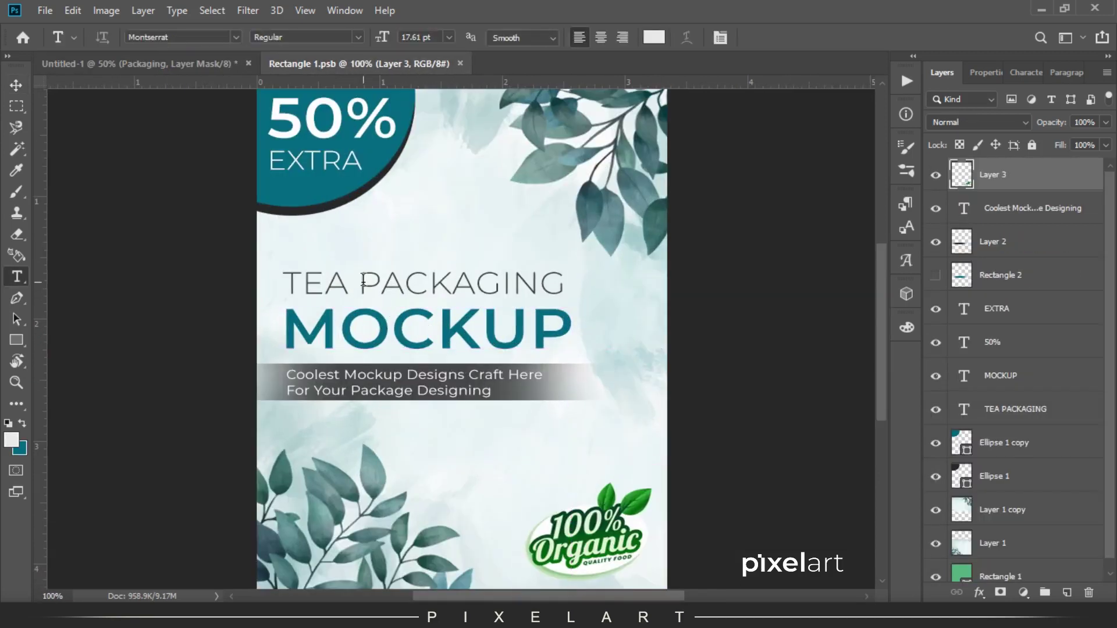
{"action": "left_click", "coordinate": [368, 283]}
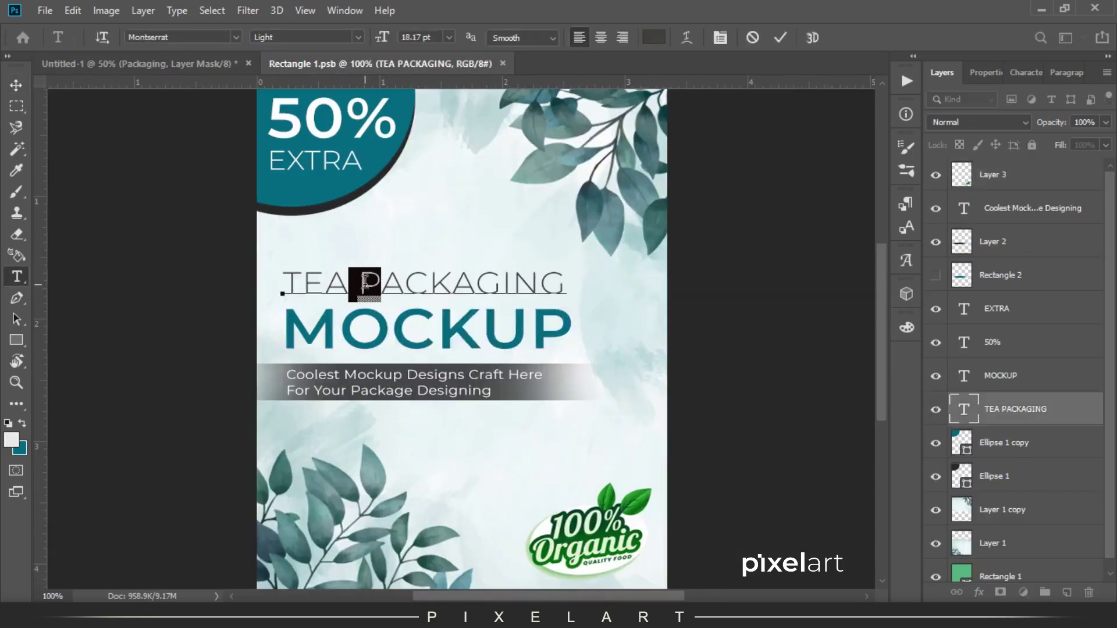
{"action": "double_click", "coordinate": [368, 284]}
{"action": "left_click", "coordinate": [357, 38]}
{"action": "left_click", "coordinate": [317, 184]}
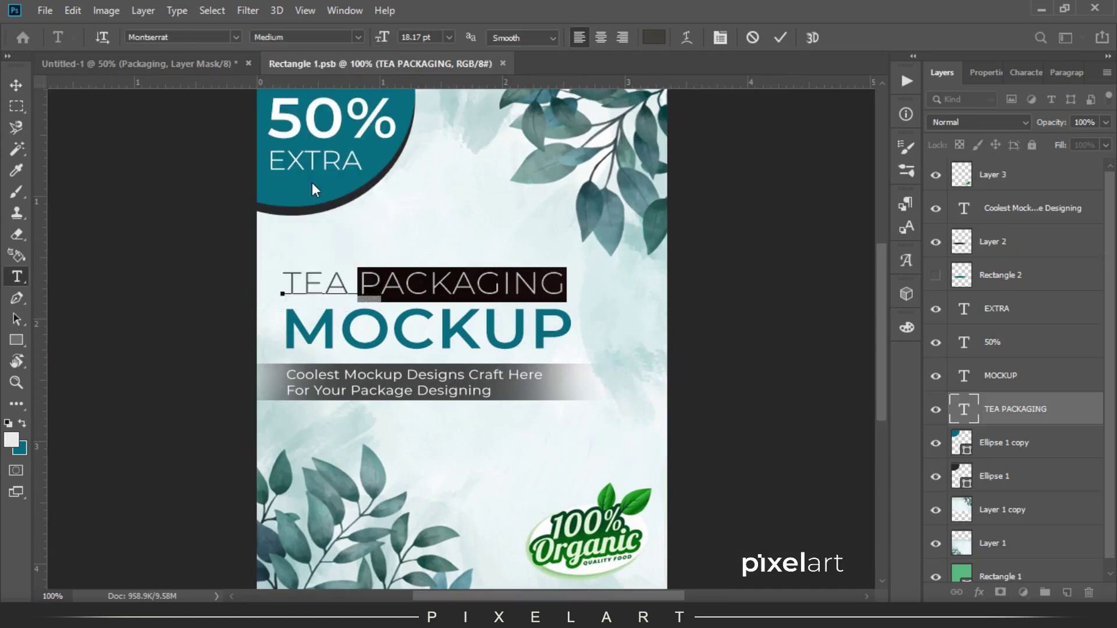
{"action": "left_click", "coordinate": [17, 85]}
Save the label design and check the result on the pouch mockup.
{"action": "left_click", "coordinate": [45, 10]}
{"action": "left_click", "coordinate": [58, 161]}
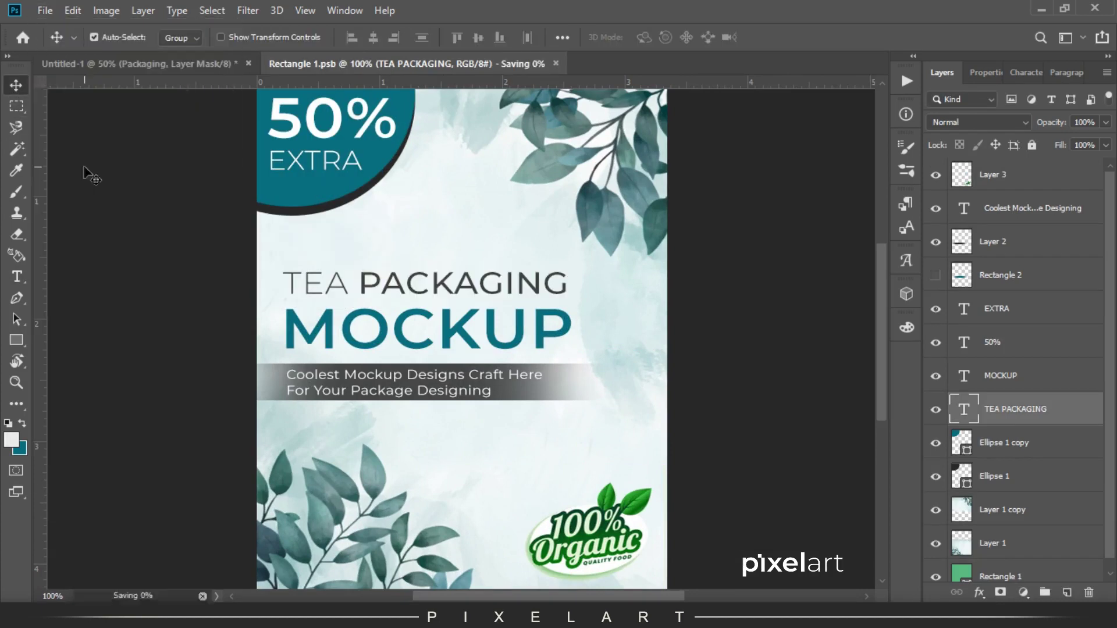
{"action": "left_click", "coordinate": [142, 68]}
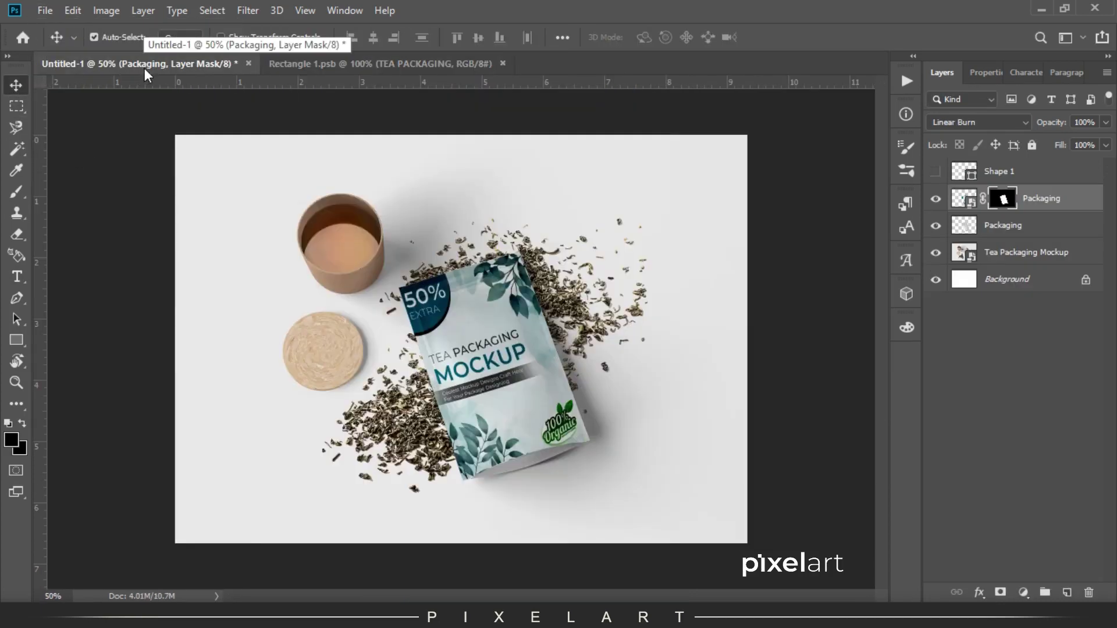
Nudge the Organic badge up and left, save, and review it zoomed in on the mockup.
{"action": "left_click", "coordinate": [383, 64]}
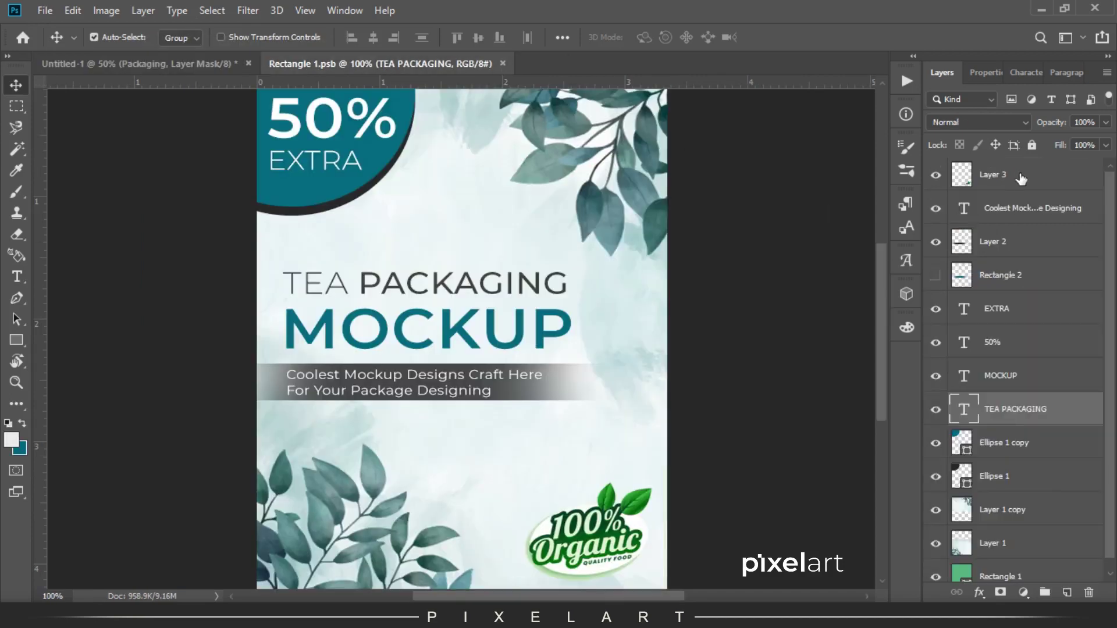
{"action": "left_click", "coordinate": [1022, 176]}
{"action": "key", "text": "shift+Left"}
{"action": "key", "text": "shift+Left"}
{"action": "key", "text": "shift+Up"}
{"action": "key", "text": "shift+Up"}
{"action": "left_click", "coordinate": [45, 11]}
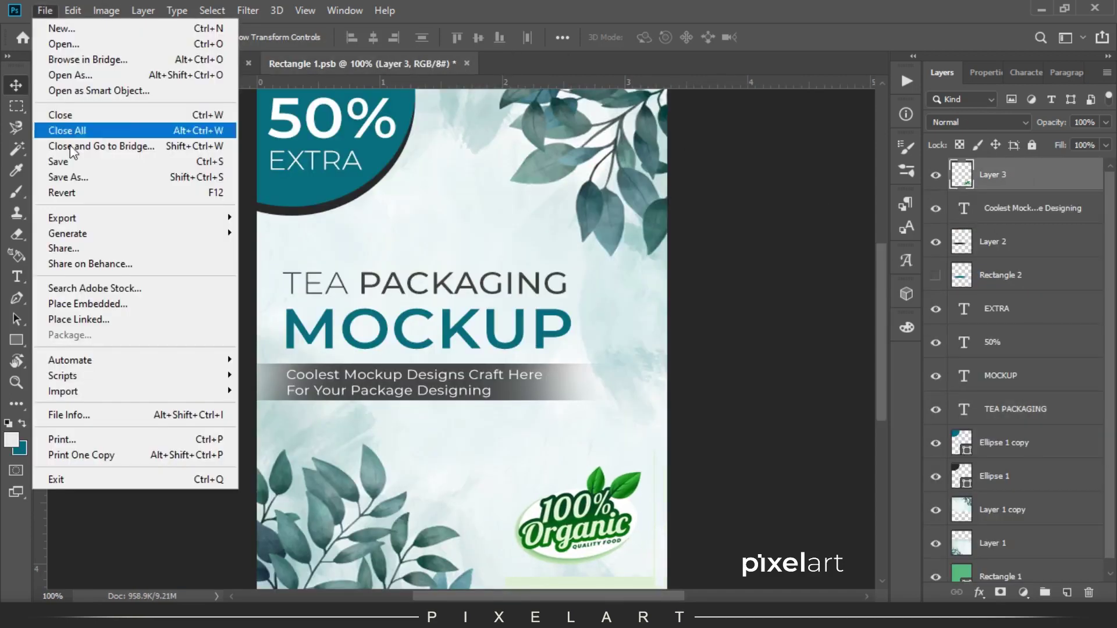
{"action": "left_click", "coordinate": [76, 163]}
{"action": "left_click", "coordinate": [137, 64]}
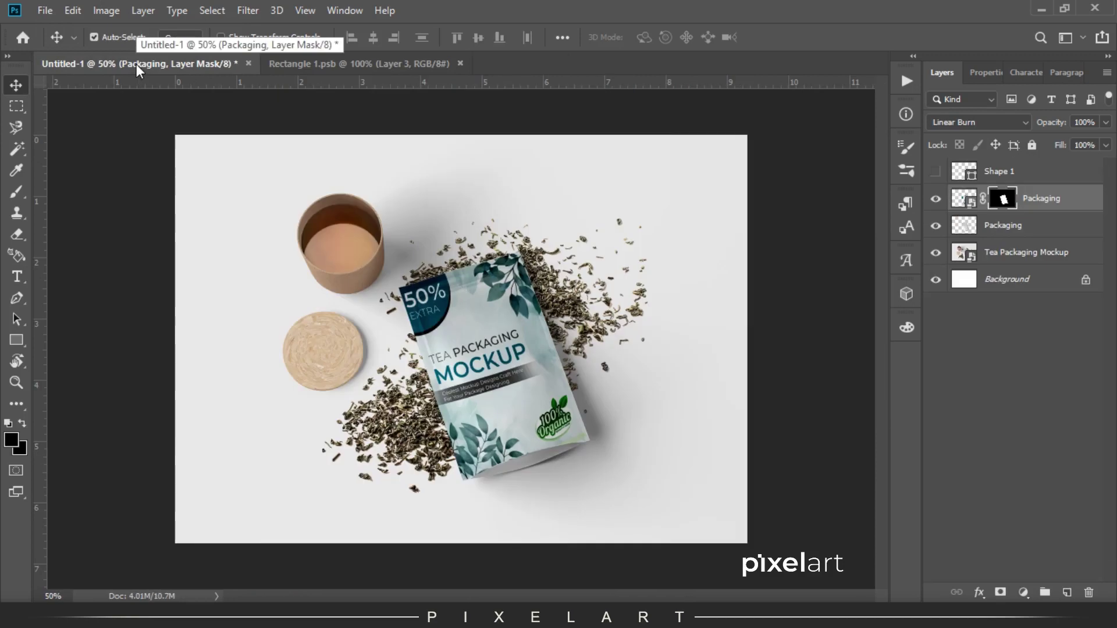
{"action": "key", "text": "ctrl+plus"}
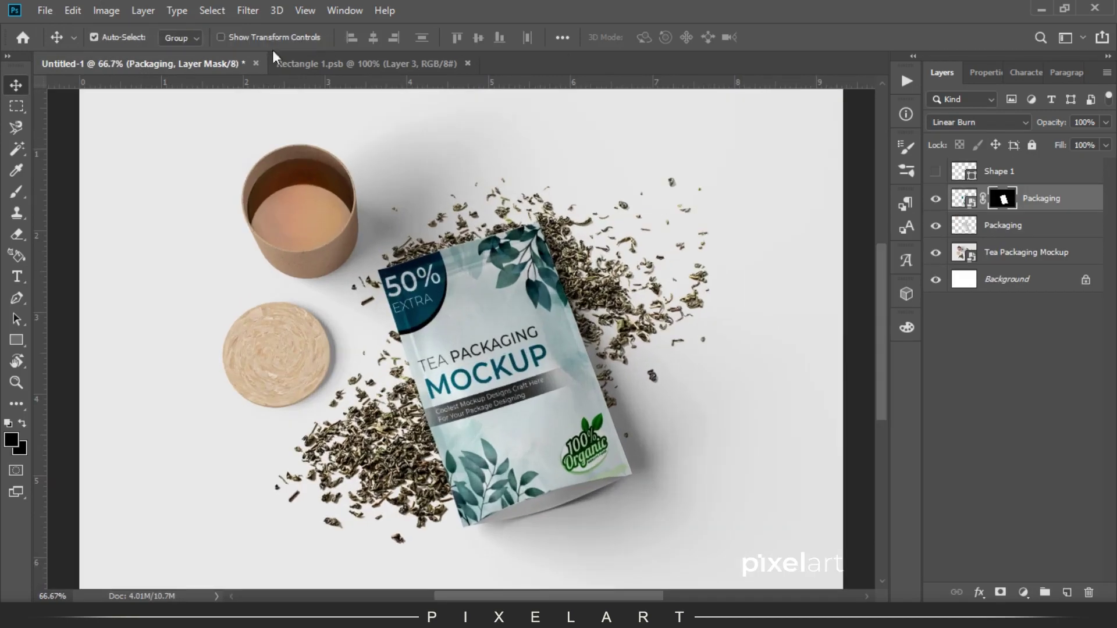
{"action": "left_click", "coordinate": [354, 64]}
Nudge both teal circle layers down and to the right.
{"action": "left_click", "coordinate": [1004, 443]}
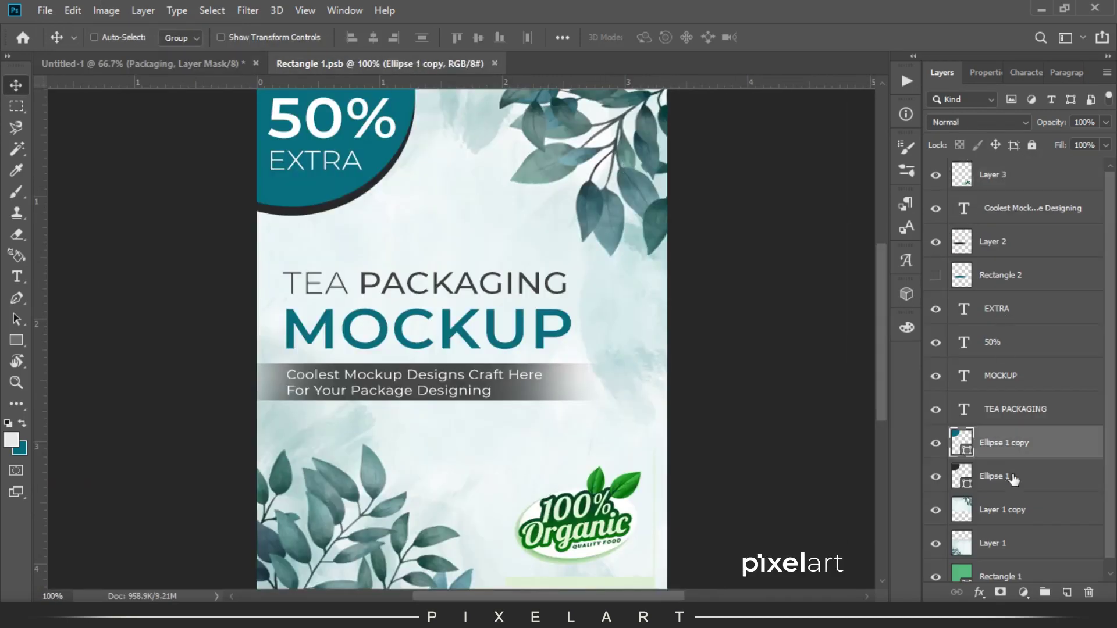
{"action": "left_click", "coordinate": [995, 476], "text": "shift"}
{"action": "scroll", "coordinate": [568, 361], "scroll_direction": "up", "scroll_amount": 3}
{"action": "key", "text": "Down"}
{"action": "key", "text": "Down"}
{"action": "key", "text": "shift+Down"}
{"action": "key", "text": "shift+Right"}
{"action": "key", "text": "shift+Down"}
{"action": "key", "text": "shift+Right"}
{"action": "key", "text": "shift+Down"}
Nudge the 50% and EXTRA text layers together right and down into the circle.
{"action": "left_click", "coordinate": [1024, 343]}
{"action": "left_click", "coordinate": [1031, 308], "text": "shift"}
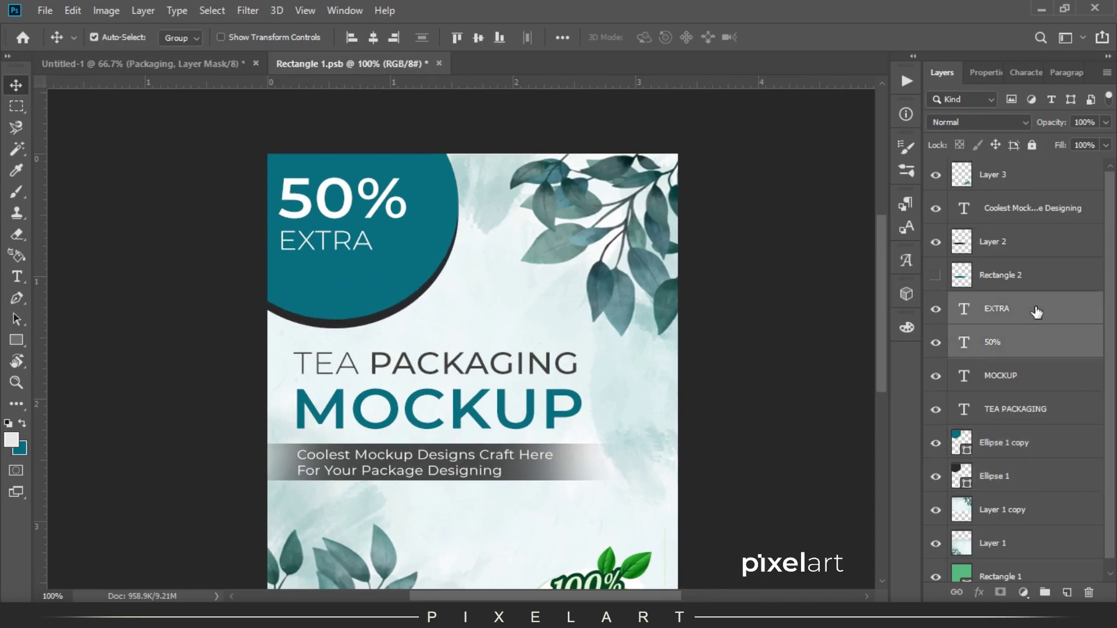
{"action": "key", "text": "shift+Right"}
{"action": "key", "text": "shift+Down"}
{"action": "key", "text": "shift+Right"}
{"action": "key", "text": "shift+Down"}
{"action": "key", "text": "shift+Right"}
{"action": "key", "text": "shift+Down"}
{"action": "key", "text": "shift+Right"}
{"action": "key", "text": "shift+Left"}
{"action": "key", "text": "Down"}
{"action": "key", "text": "Down"}
{"action": "key", "text": "Left"}
{"action": "key", "text": "Left"}
{"action": "key", "text": "Left"}
{"action": "key", "text": "Down"}
{"action": "key", "text": "Down"}
{"action": "key", "text": "Down"}
Enlarge EXTRA slightly, shrink 50% to about 78%, then rescale both lines together.
{"action": "left_click", "coordinate": [1037, 309]}
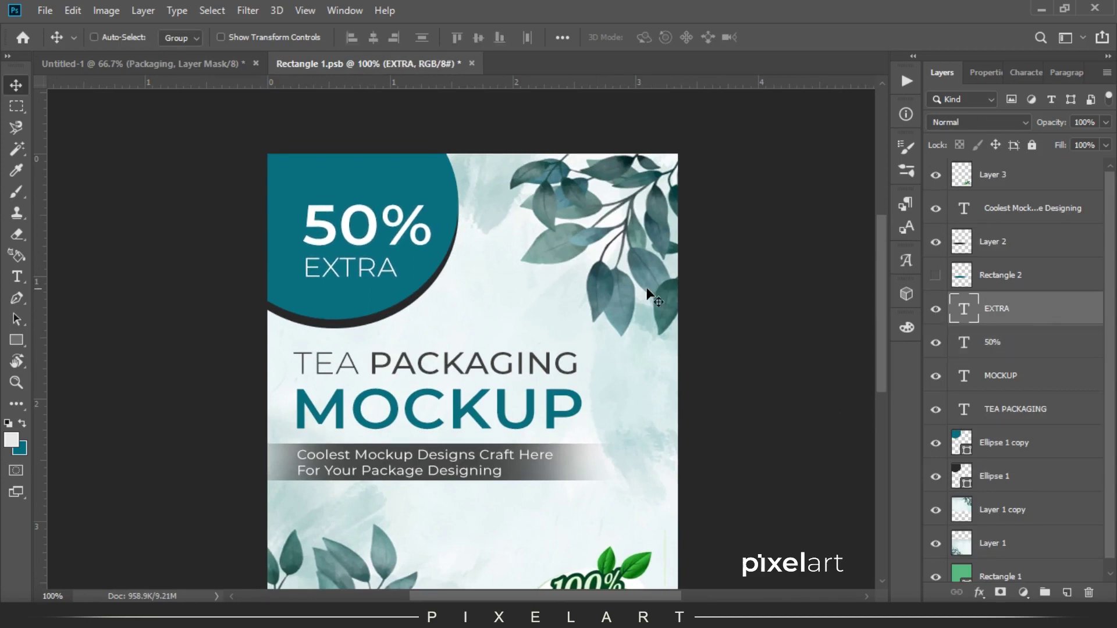
{"action": "key", "text": "ctrl+t"}
{"action": "left_click_drag", "start_coordinate": [398, 256], "coordinate": [427, 253]}
{"action": "key", "text": "Return"}
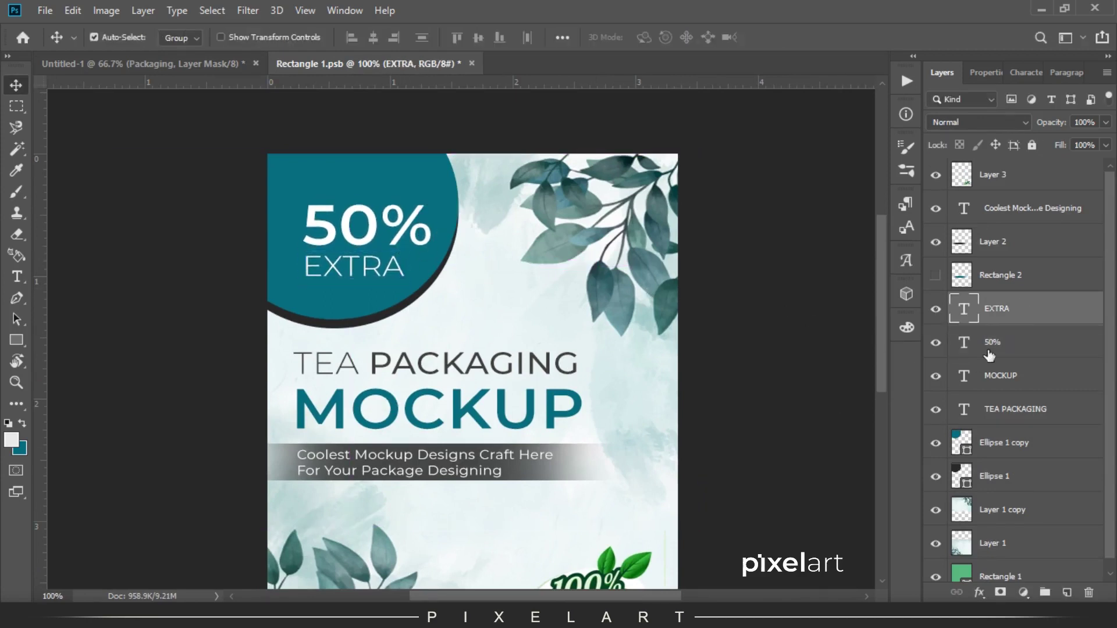
{"action": "left_click", "coordinate": [1024, 343]}
{"action": "key", "text": "ctrl+t"}
{"action": "left_click_drag", "start_coordinate": [435, 196], "coordinate": [404, 209]}
{"action": "key", "text": "Return"}
{"action": "left_click", "coordinate": [997, 309], "text": "shift"}
{"action": "key", "text": "ctrl+t"}
{"action": "left_click_drag", "start_coordinate": [406, 208], "coordinate": [423, 210]}
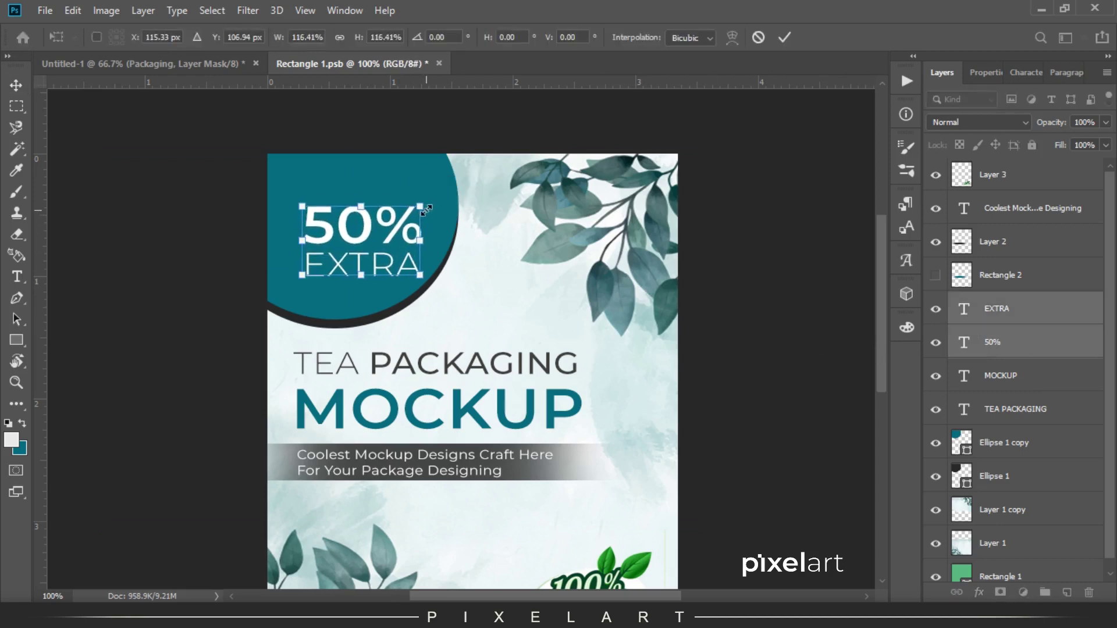
{"action": "key", "text": "Return"}
Save, check the mockup, then shrink the 50% EXTRA text together to about 77%.
{"action": "left_click", "coordinate": [45, 10]}
{"action": "left_click", "coordinate": [80, 162]}
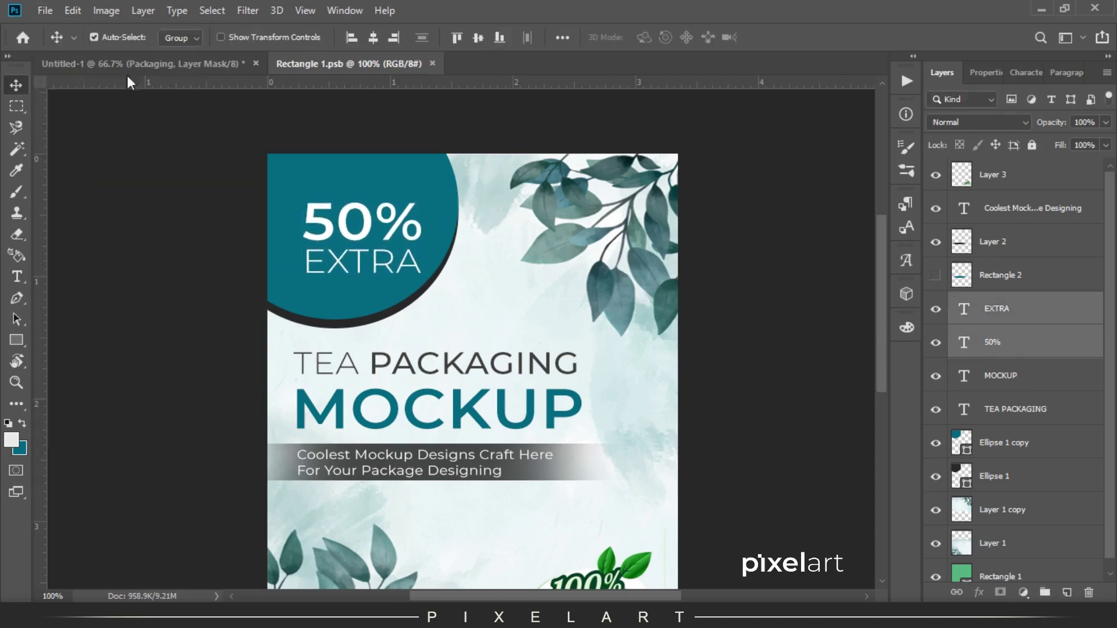
{"action": "left_click", "coordinate": [135, 64]}
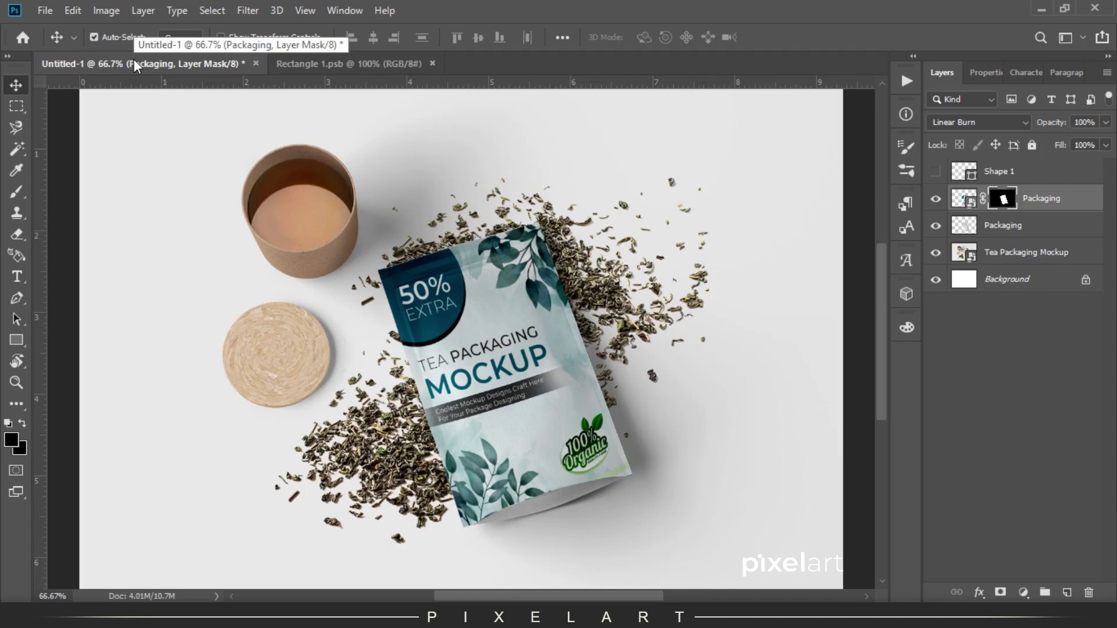
{"action": "left_click", "coordinate": [298, 61]}
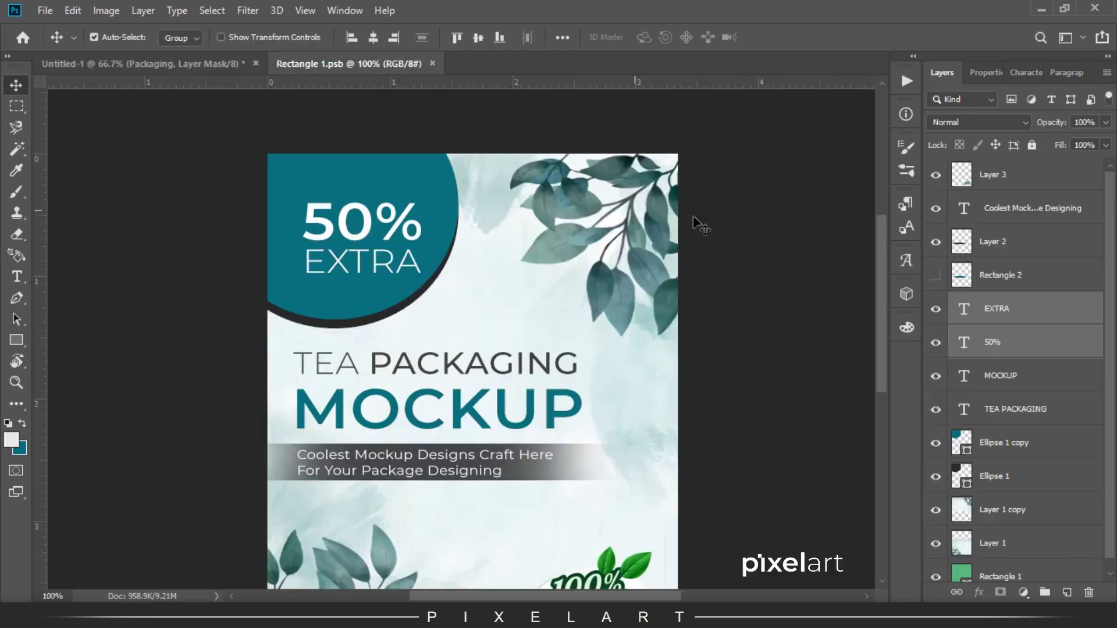
{"action": "key", "text": "ctrl+t"}
{"action": "left_click_drag", "start_coordinate": [414, 201], "coordinate": [414, 207]}
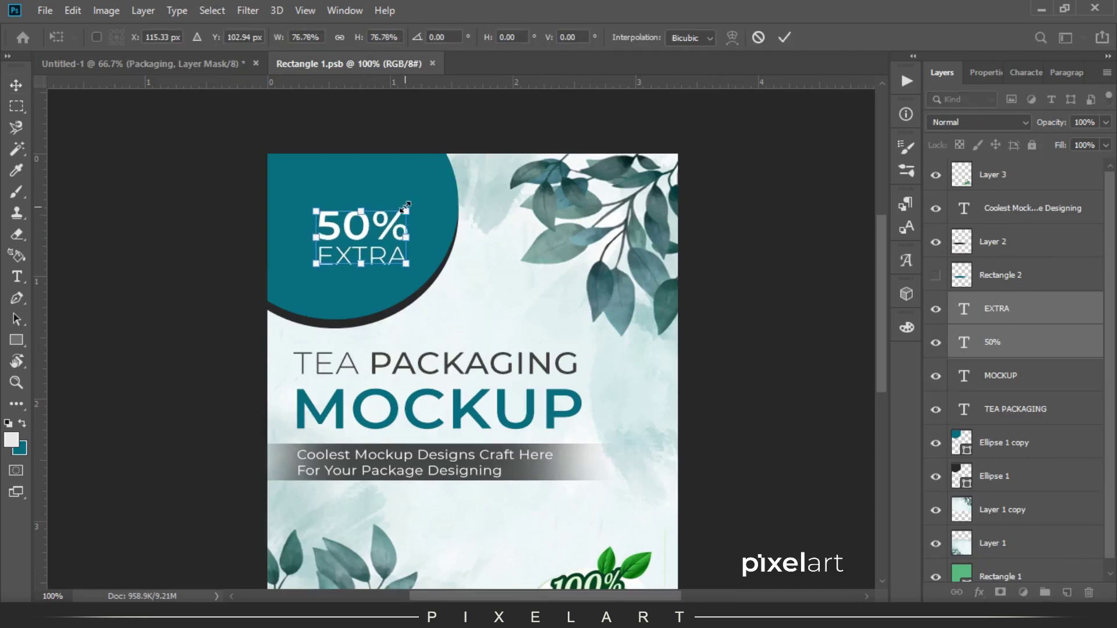
Commit the resize and give the 50% text a dark #282828 Stroke effect.
{"action": "key", "text": "Return"}
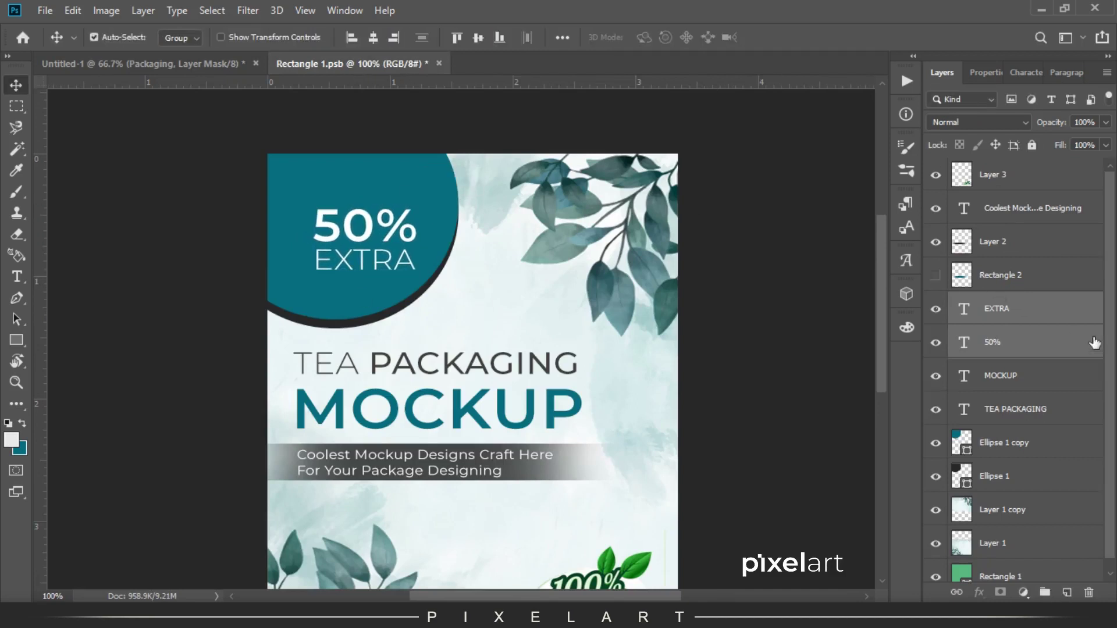
{"action": "left_click", "coordinate": [1091, 347]}
{"action": "double_click", "coordinate": [1089, 352]}
{"action": "left_click", "coordinate": [518, 326]}
{"action": "left_click", "coordinate": [728, 370]}
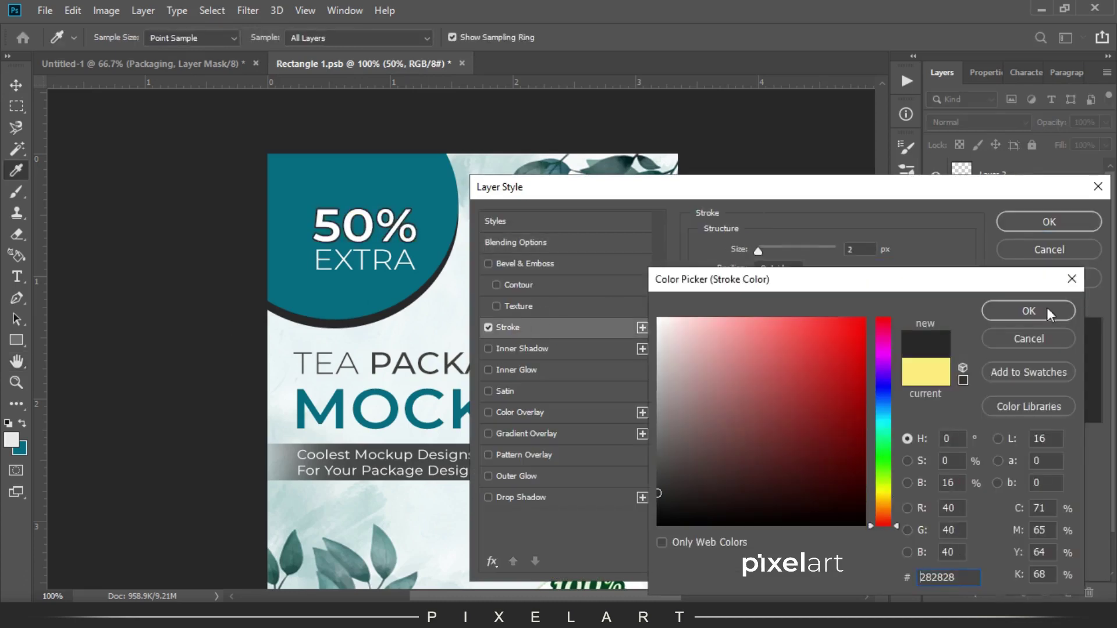
{"action": "left_click", "coordinate": [1049, 313]}
{"action": "left_click_drag", "start_coordinate": [757, 252], "coordinate": [760, 254]}
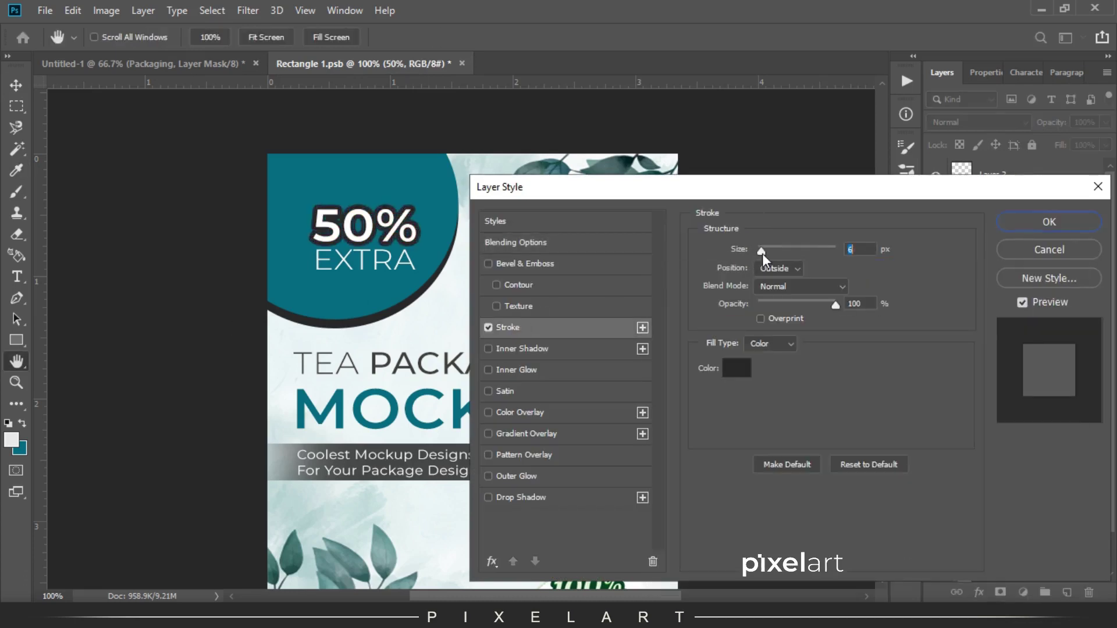
{"action": "left_click", "coordinate": [1024, 222]}
Add a 2 px dark Stroke to EXTRA and restore its opacity to near full.
{"action": "left_click", "coordinate": [1076, 314]}
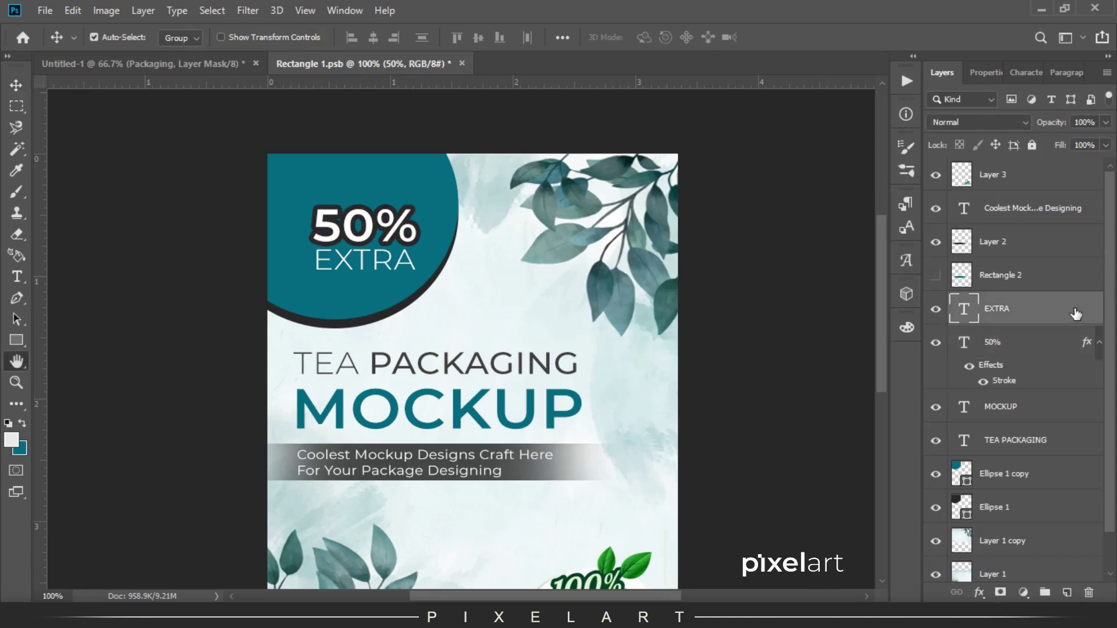
{"action": "double_click", "coordinate": [1076, 314]}
{"action": "left_click", "coordinate": [503, 327]}
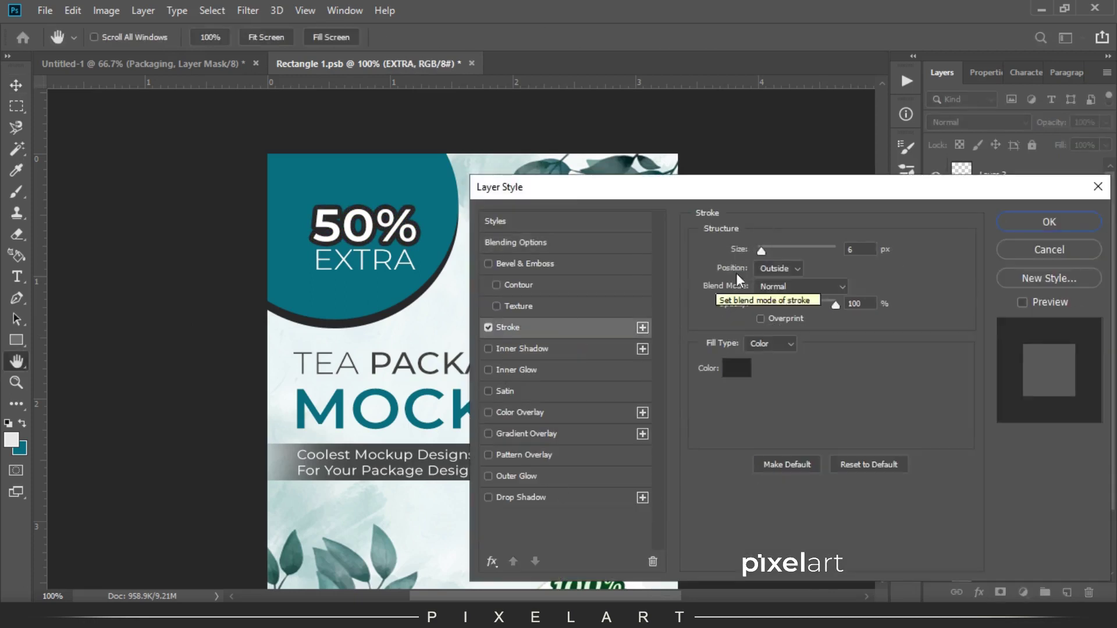
{"action": "left_click", "coordinate": [1044, 223]}
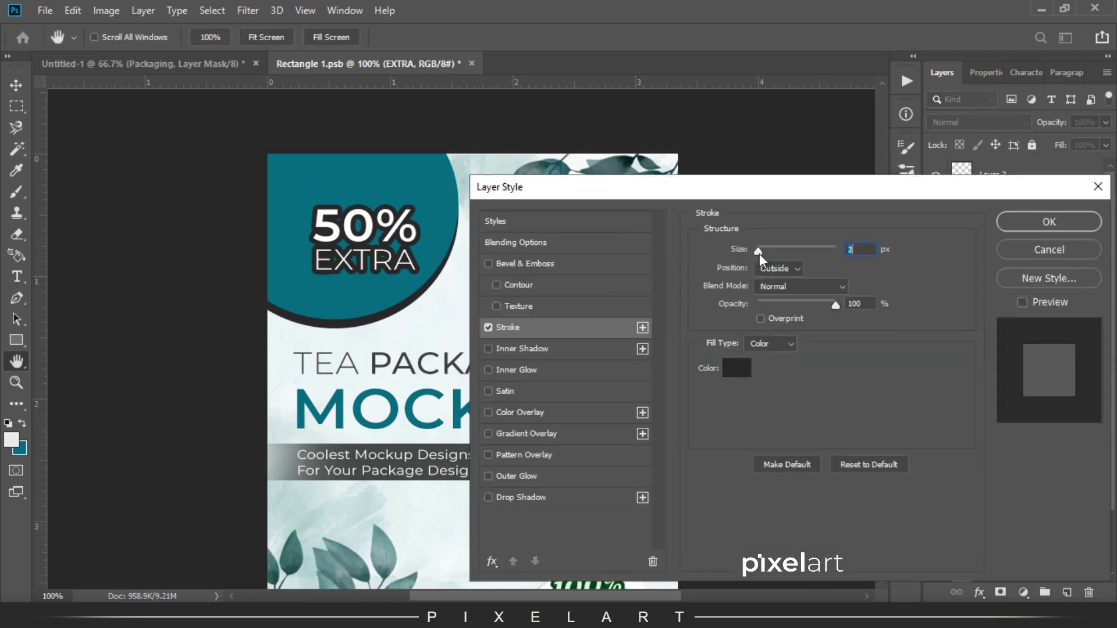
{"action": "left_click_drag", "start_coordinate": [757, 250], "coordinate": [805, 251]}
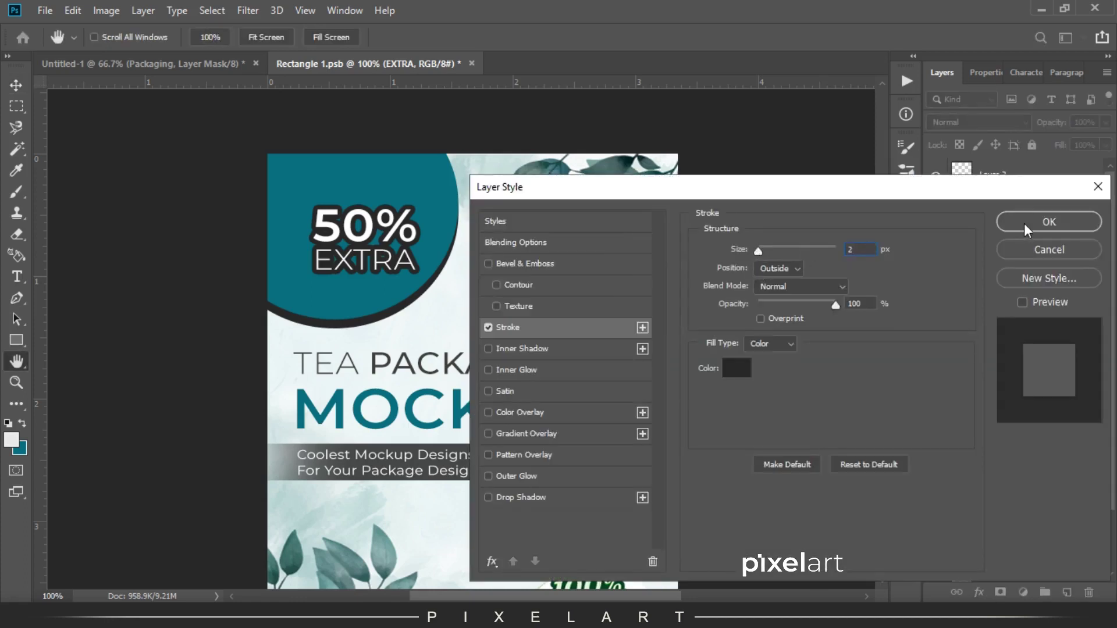
{"action": "left_click", "coordinate": [1023, 224]}
{"action": "key", "text": "1"}
{"action": "left_click_drag", "start_coordinate": [1033, 124], "coordinate": [1113, 87]}
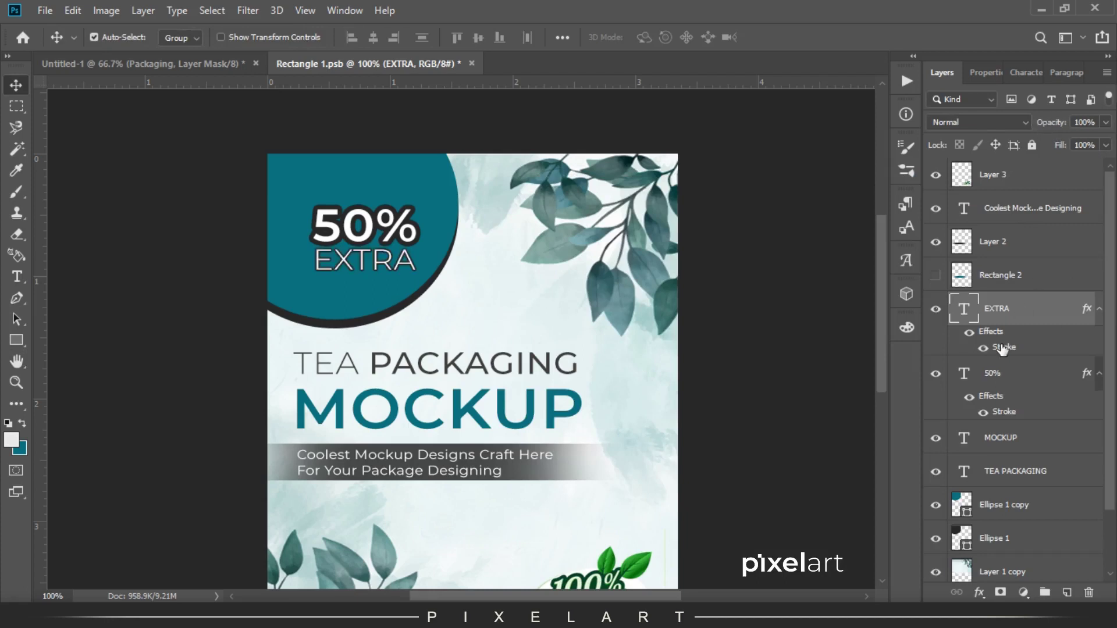
Nudge the EXTRA text down slightly, save, and check the mockup.
{"action": "double_click", "coordinate": [1002, 348]}
{"action": "left_click", "coordinate": [1024, 225]}
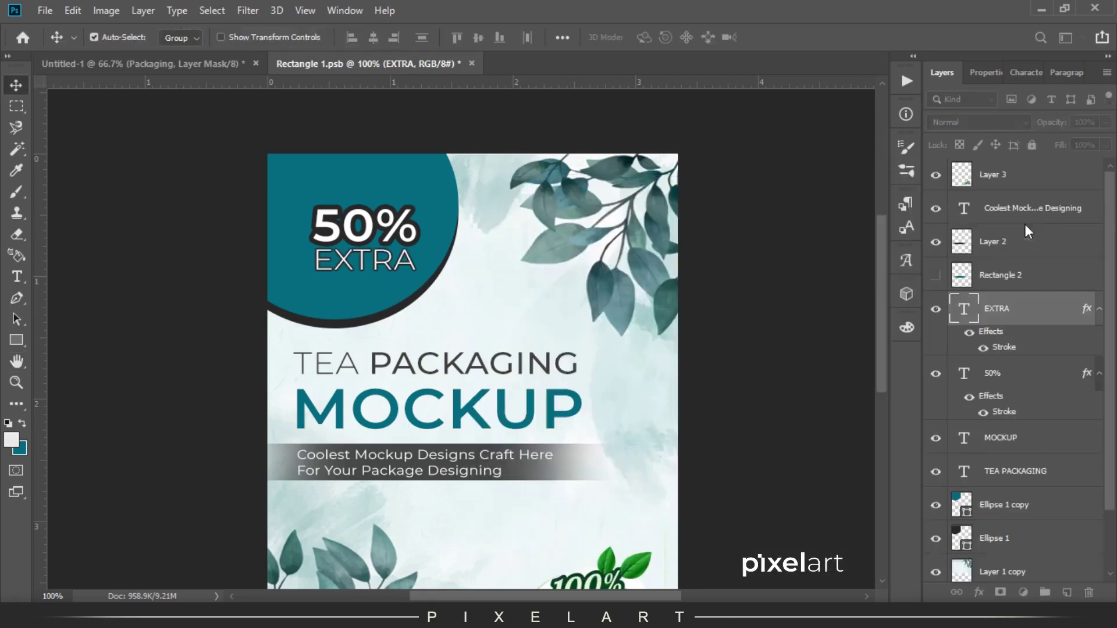
{"action": "key", "text": "Down"}
{"action": "key", "text": "Down"}
{"action": "key", "text": "Down"}
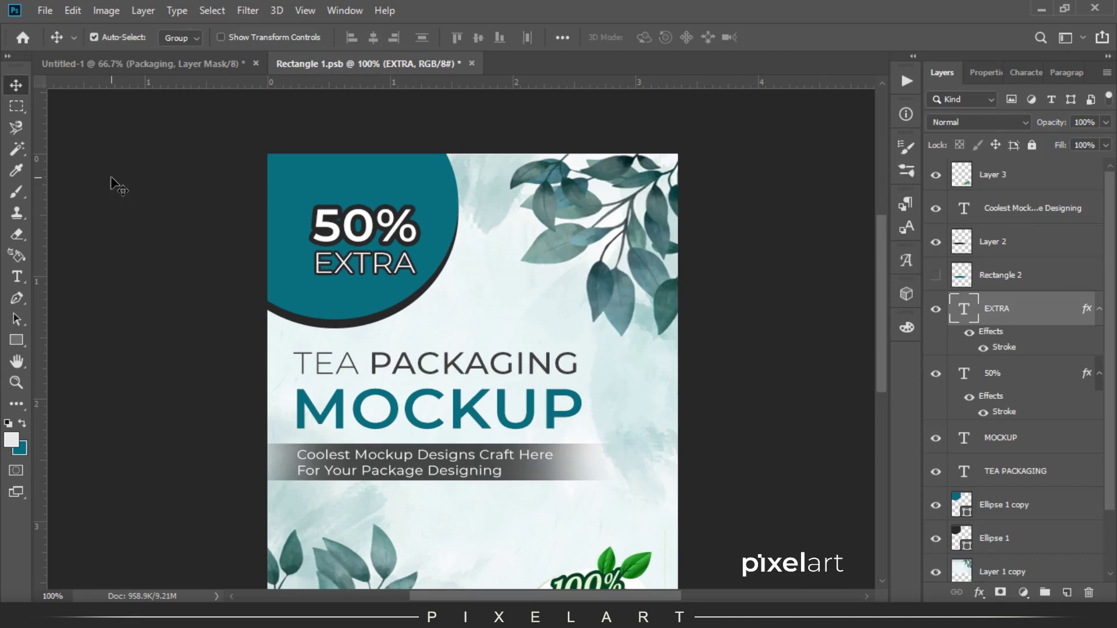
{"action": "left_click", "coordinate": [45, 10]}
{"action": "left_click", "coordinate": [93, 168]}
{"action": "left_click", "coordinate": [111, 61]}
{"action": "left_click", "coordinate": [308, 60]}
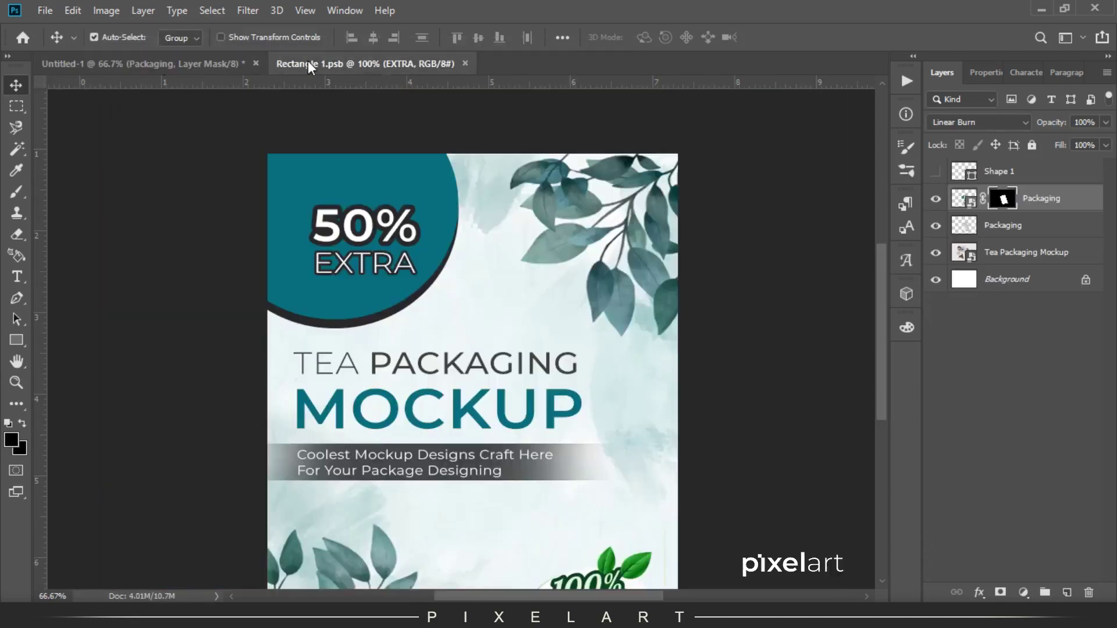
Stretch both teal circle layers wider, save, and review the mockup.
{"action": "left_click", "coordinate": [1005, 505]}
{"action": "left_click", "coordinate": [995, 538], "text": "shift"}
{"action": "key", "text": "ctrl+t"}
{"action": "left_click_drag", "start_coordinate": [459, 209], "coordinate": [499, 224]}
{"action": "key", "text": "Return"}
{"action": "left_click", "coordinate": [45, 10]}
{"action": "left_click", "coordinate": [71, 166]}
{"action": "left_click", "coordinate": [127, 66]}
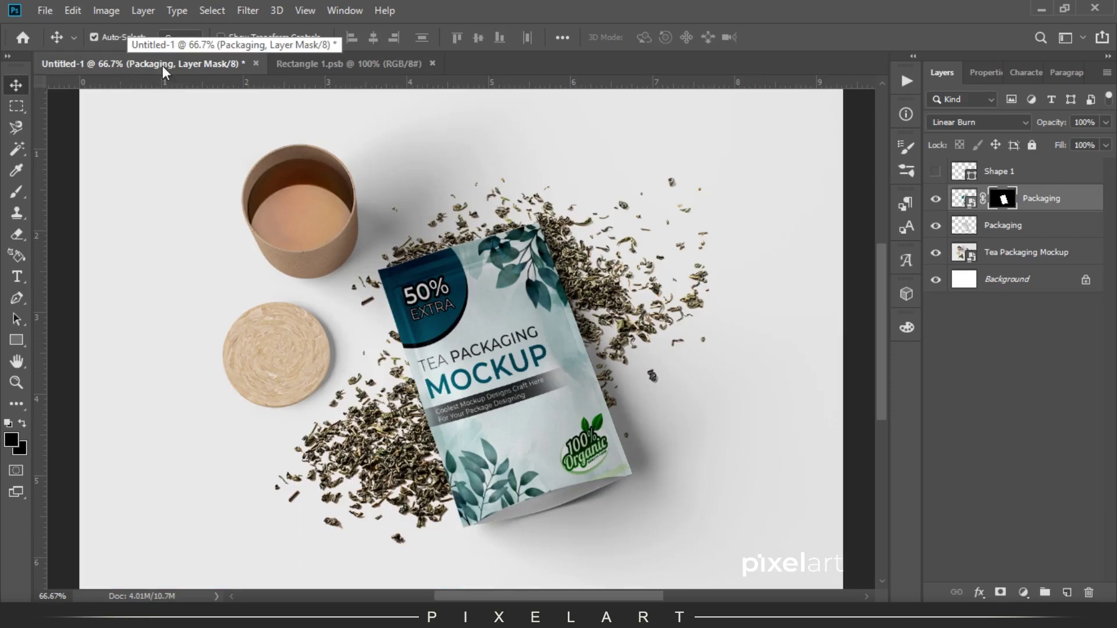
{"action": "left_click", "coordinate": [282, 64]}
Hide the outline on the EXTRA text, save, and return to the label design after viewing the mockup.
{"action": "scroll", "coordinate": [989, 475], "scroll_direction": "down", "scroll_amount": 1}
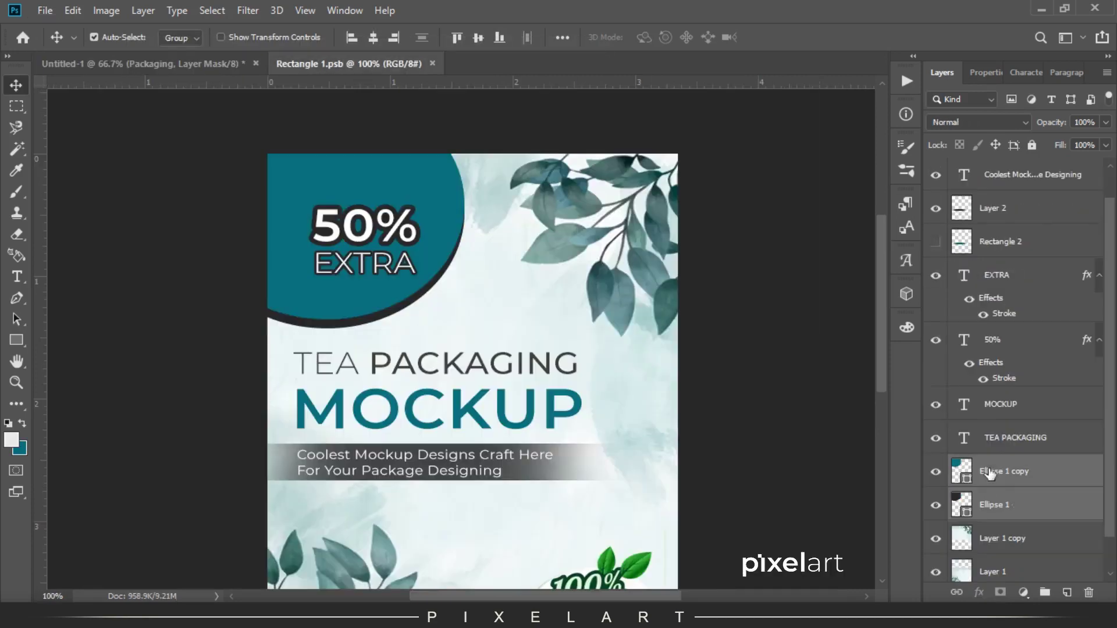
{"action": "left_click", "coordinate": [983, 316]}
{"action": "left_click", "coordinate": [45, 11]}
{"action": "left_click", "coordinate": [47, 149]}
{"action": "left_click", "coordinate": [146, 61]}
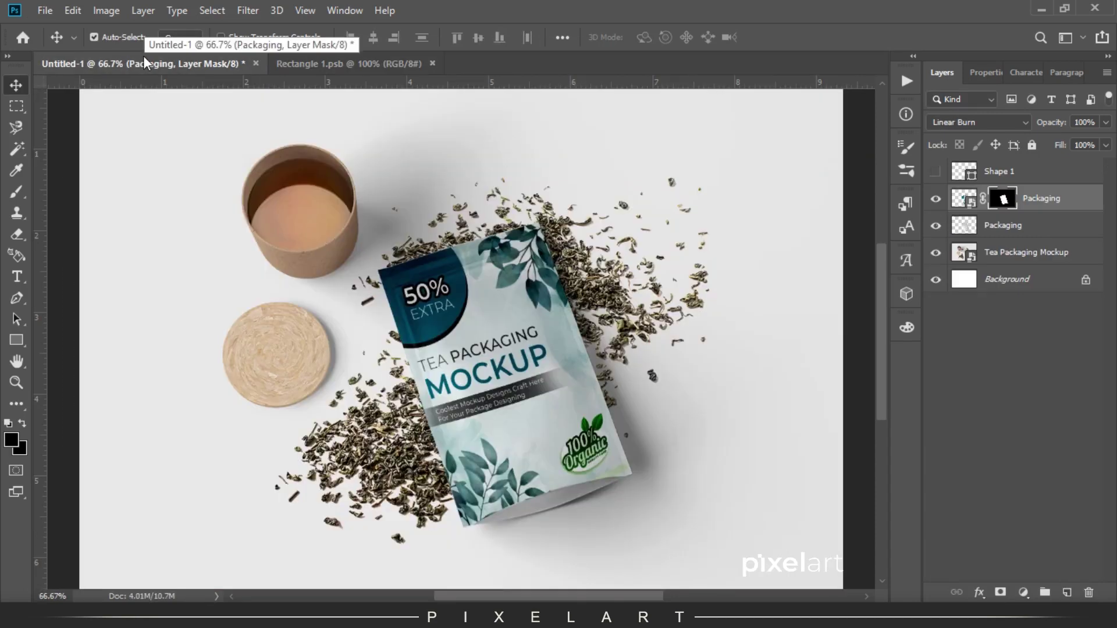
{"action": "left_click", "coordinate": [319, 61]}
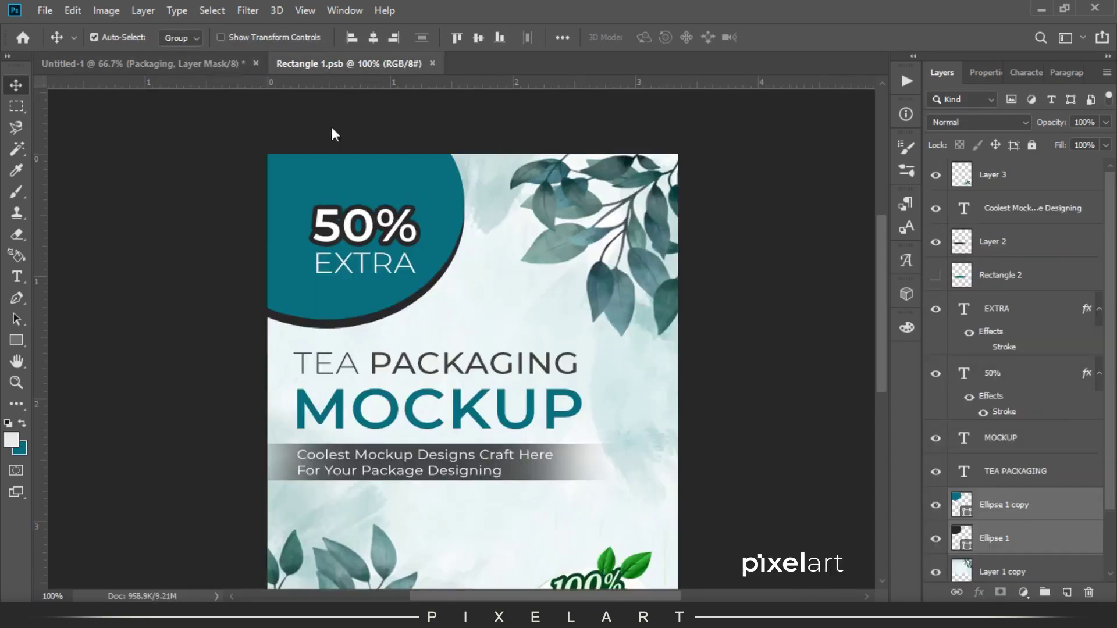
Hide the teal circle and draw a tall teal rectangle over the 50% EXTRA text.
{"action": "left_click_drag", "start_coordinate": [936, 505], "coordinate": [935, 539]}
{"action": "key", "text": "u"}
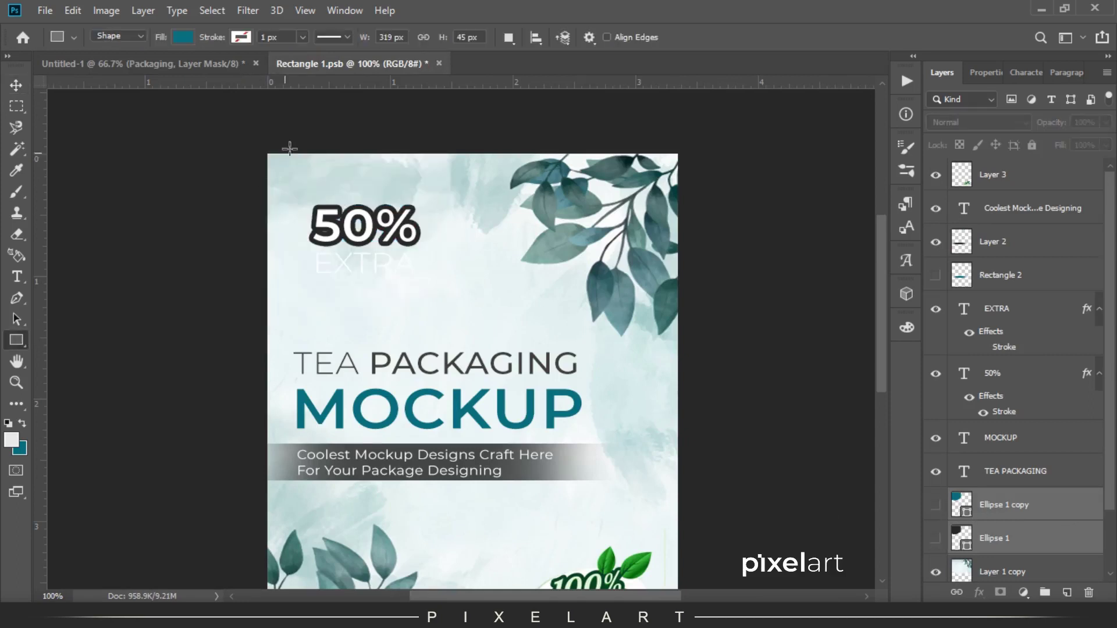
{"action": "left_click_drag", "start_coordinate": [303, 124], "coordinate": [435, 329]}
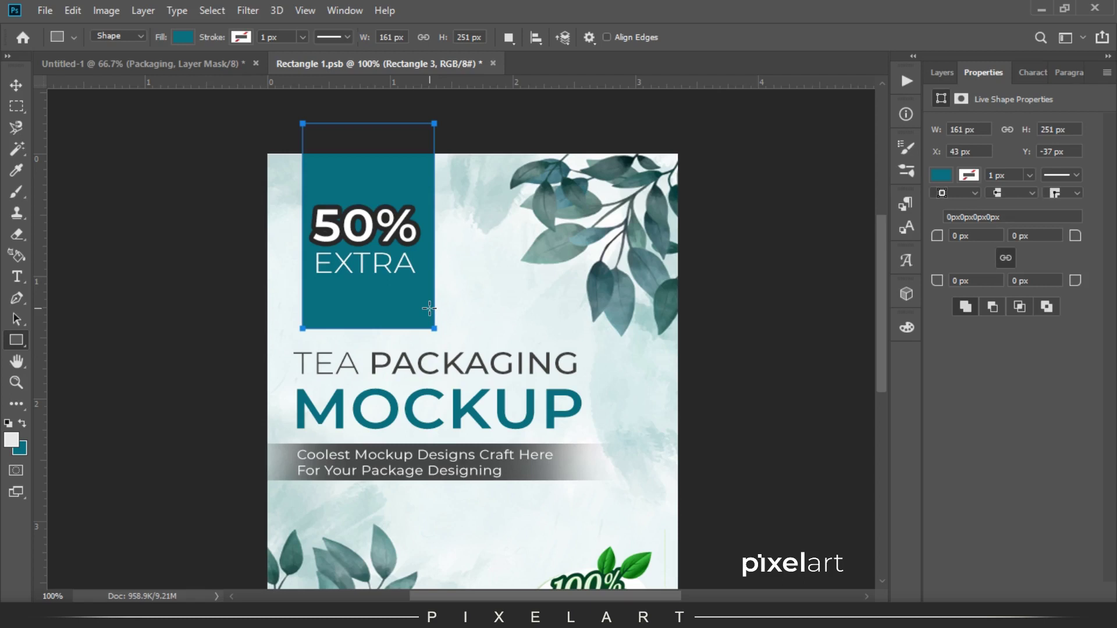
{"action": "left_click", "coordinate": [16, 85]}
Turn off the Stroke outlines on 50% and EXTRA and nudge the text right to centre it.
{"action": "key", "text": "F7"}
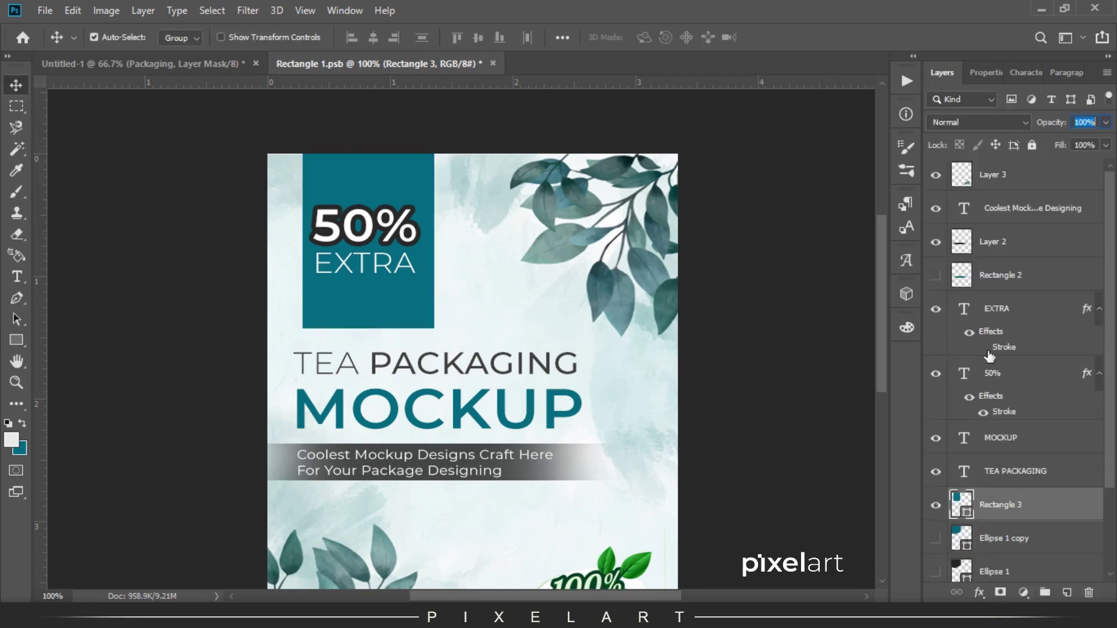
{"action": "left_click", "coordinate": [984, 411]}
{"action": "left_click", "coordinate": [1009, 373]}
{"action": "left_click", "coordinate": [1009, 309], "text": "shift"}
{"action": "key", "text": "Right"}
{"action": "key", "text": "Right"}
{"action": "key", "text": "Right"}
{"action": "key", "text": "Right"}
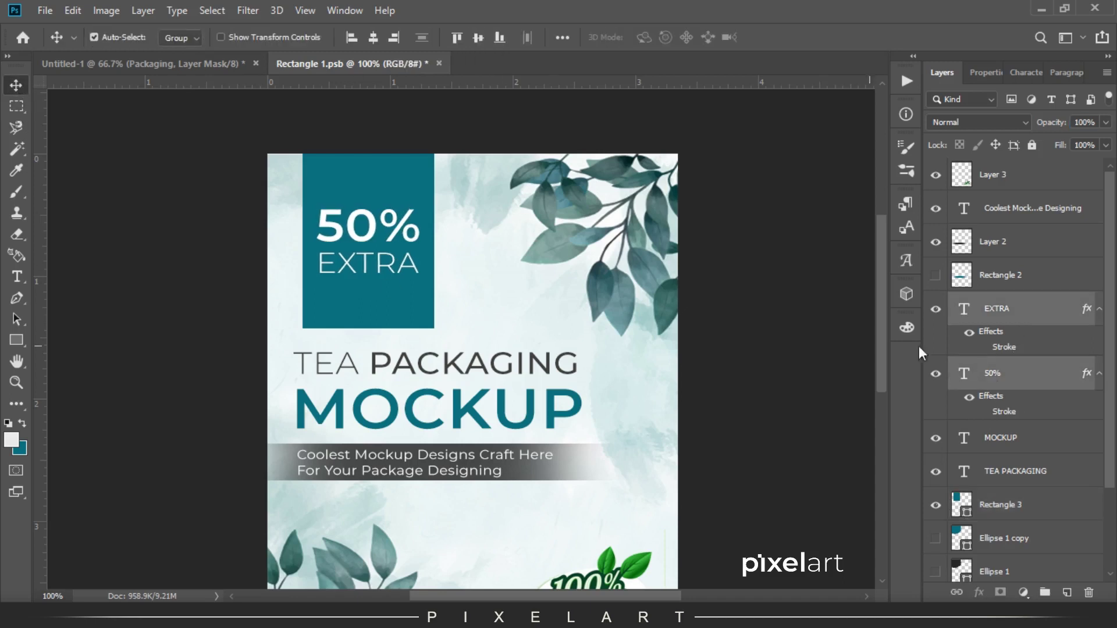
Select the teal Rectangle 3 layer and zoom in on its bottom edge.
{"action": "left_click", "coordinate": [1005, 506]}
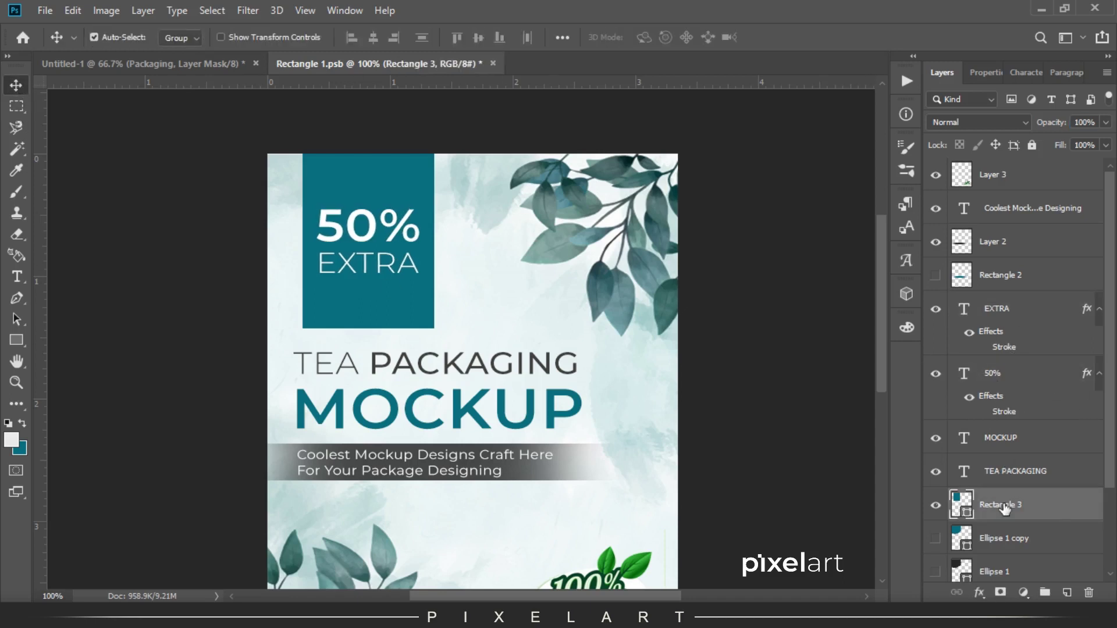
{"action": "right_click", "coordinate": [1037, 514]}
{"action": "key", "text": "Escape"}
{"action": "scroll", "coordinate": [340, 316], "scroll_direction": "up", "scroll_amount": 3}
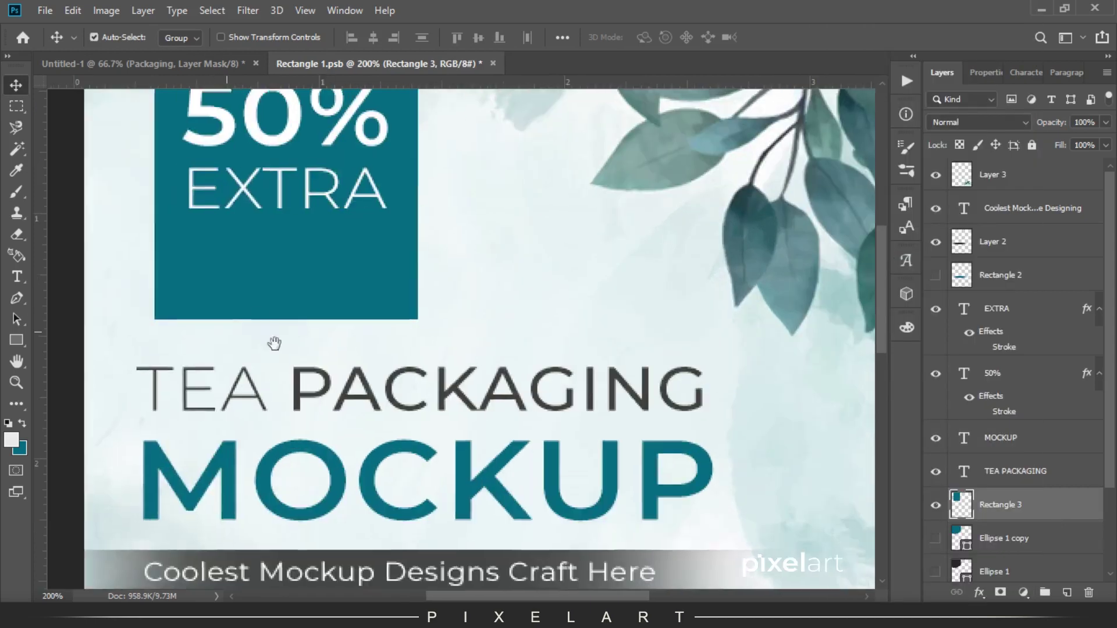
Draw a closed triangular notch shape with the Pen tool at the rectangle's bottom edge.
{"action": "key", "text": "p"}
{"action": "left_click", "coordinate": [262, 341]}
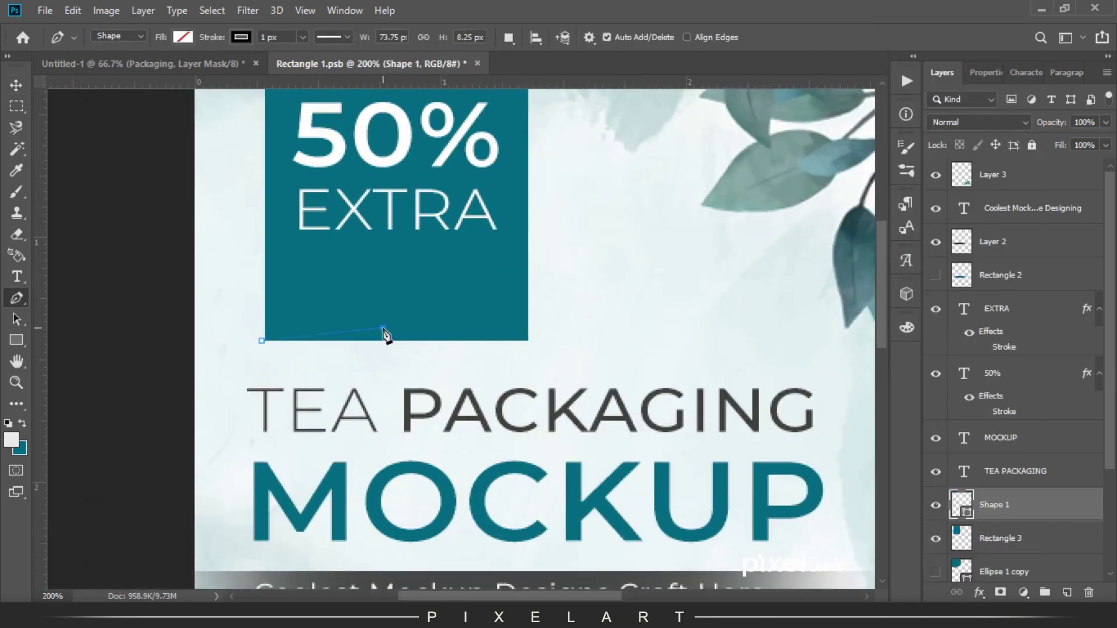
{"action": "left_click", "coordinate": [395, 328]}
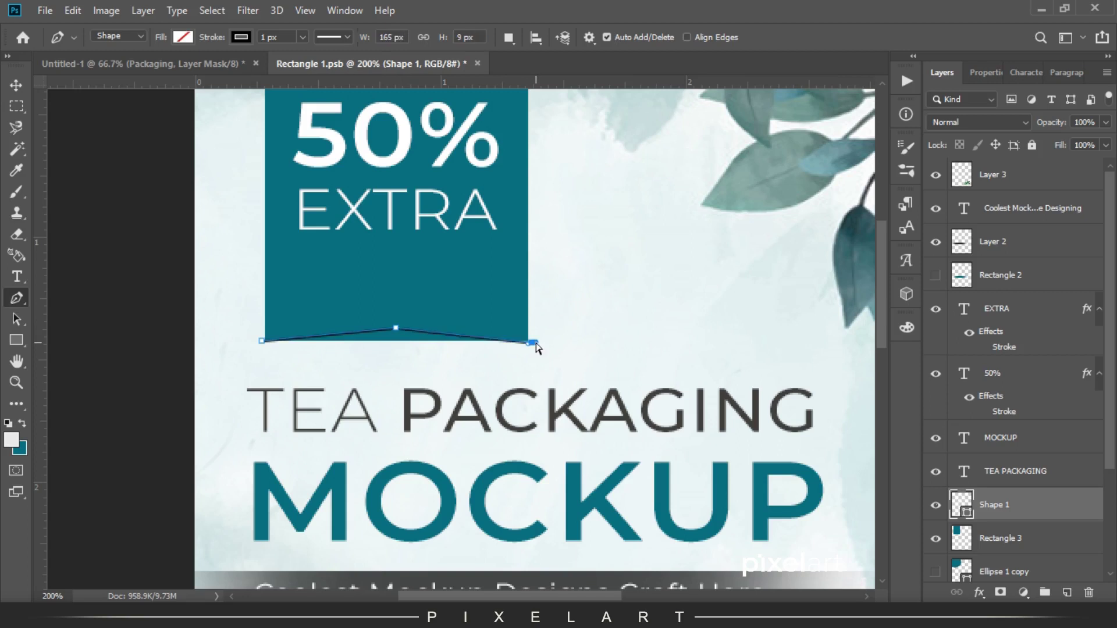
{"action": "left_click", "coordinate": [260, 360]}
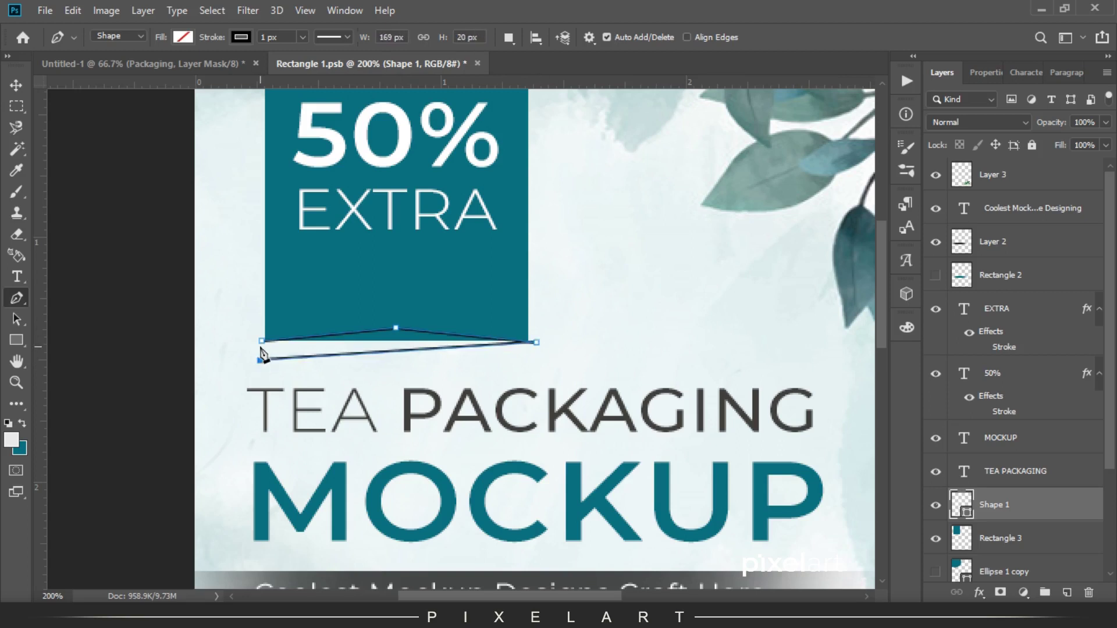
{"action": "left_click", "coordinate": [261, 342]}
Load the notch as a selection and cut it out of Rectangle 3.
{"action": "left_click", "coordinate": [935, 505]}
{"action": "left_click", "coordinate": [961, 504], "text": "ctrl"}
{"action": "left_click", "coordinate": [983, 538]}
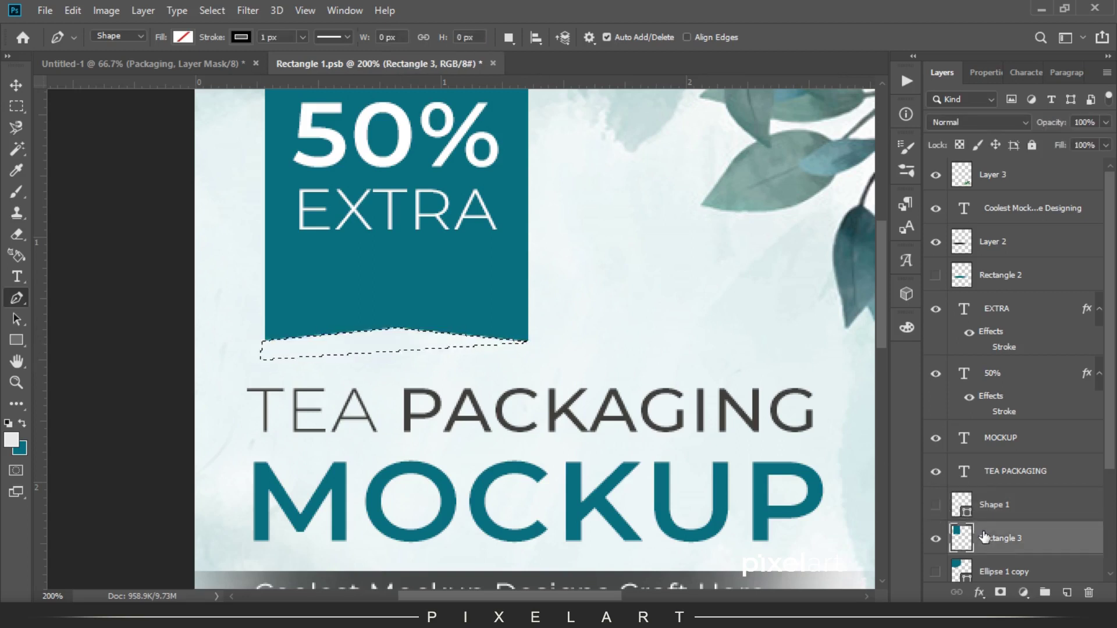
{"action": "key", "text": "v"}
{"action": "key", "text": "ctrl+minus"}
{"action": "key", "text": "ctrl+d"}
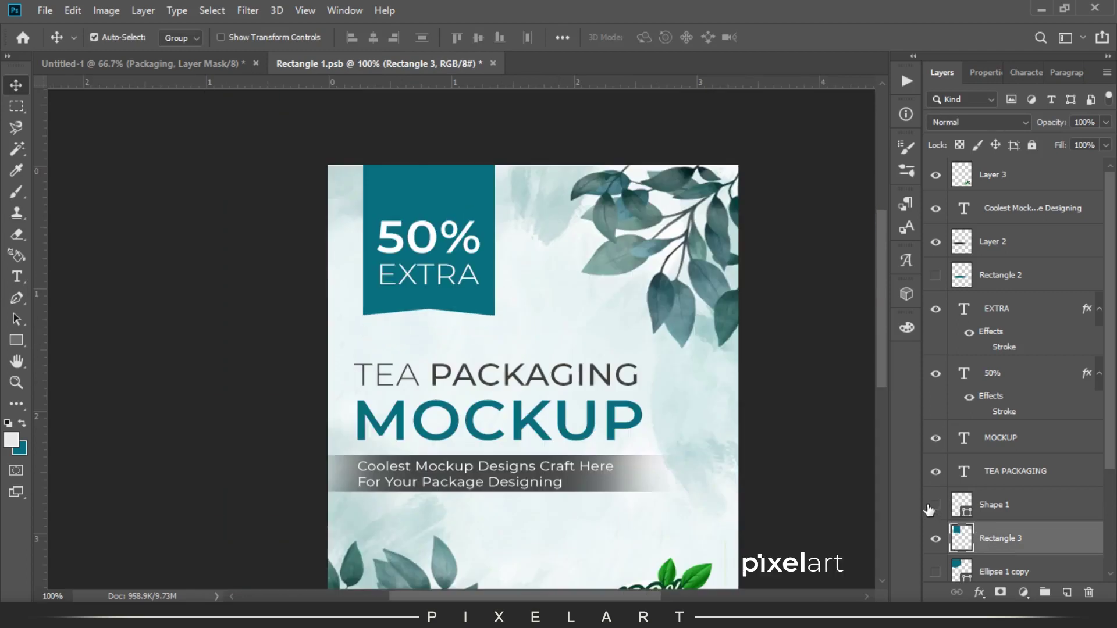
Save the label and check the notched banner on the tea-pouch mockup.
{"action": "left_click", "coordinate": [47, 11]}
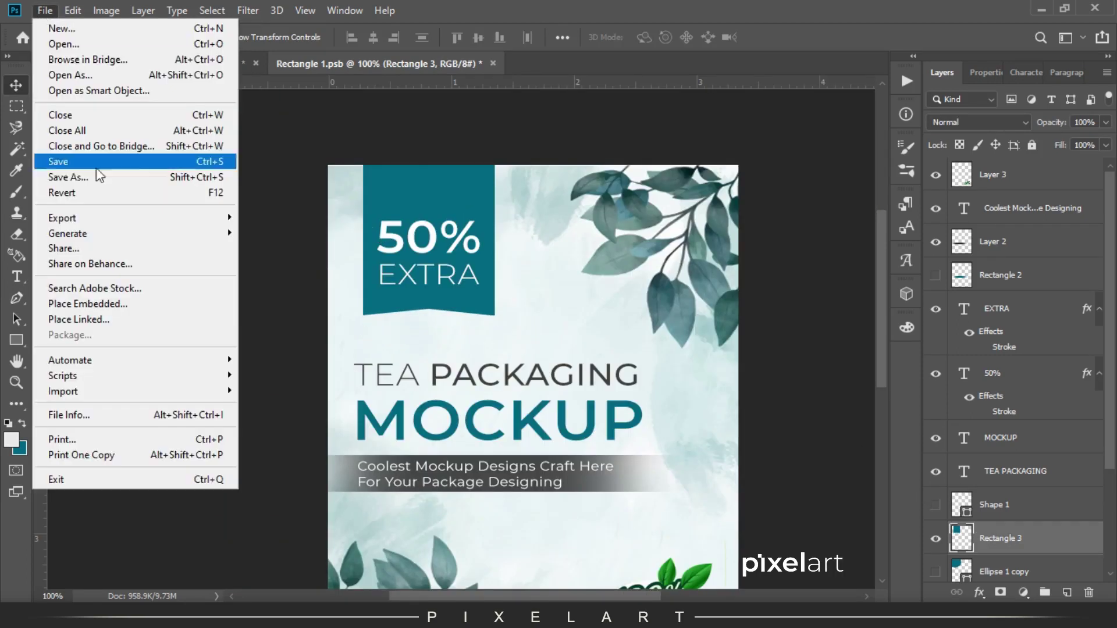
{"action": "left_click", "coordinate": [70, 157]}
{"action": "left_click", "coordinate": [155, 69]}
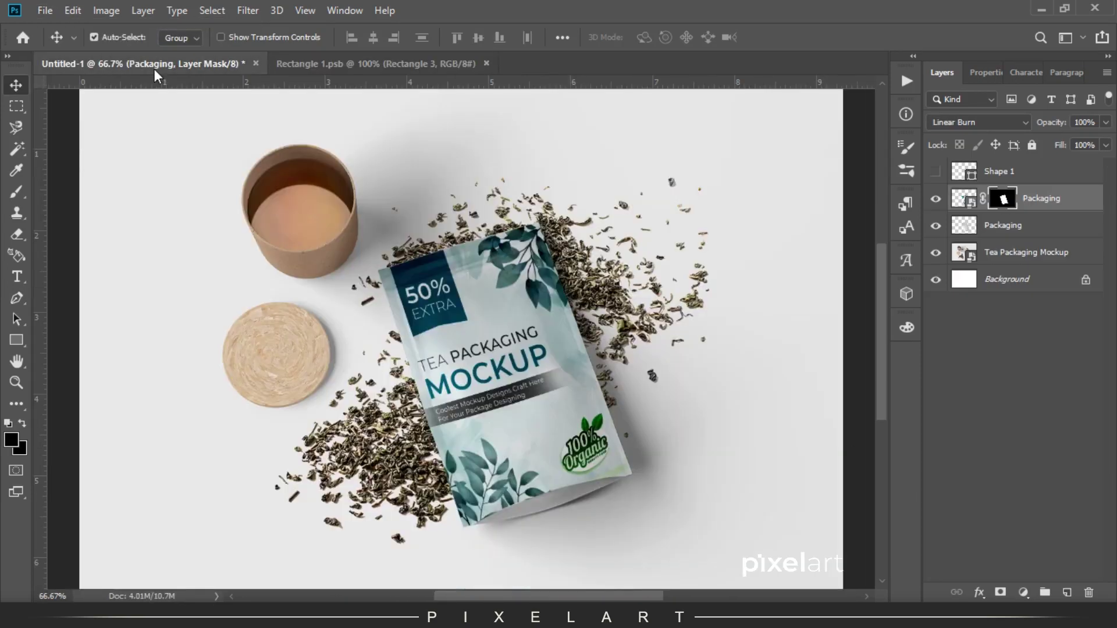
{"action": "left_click", "coordinate": [288, 62]}
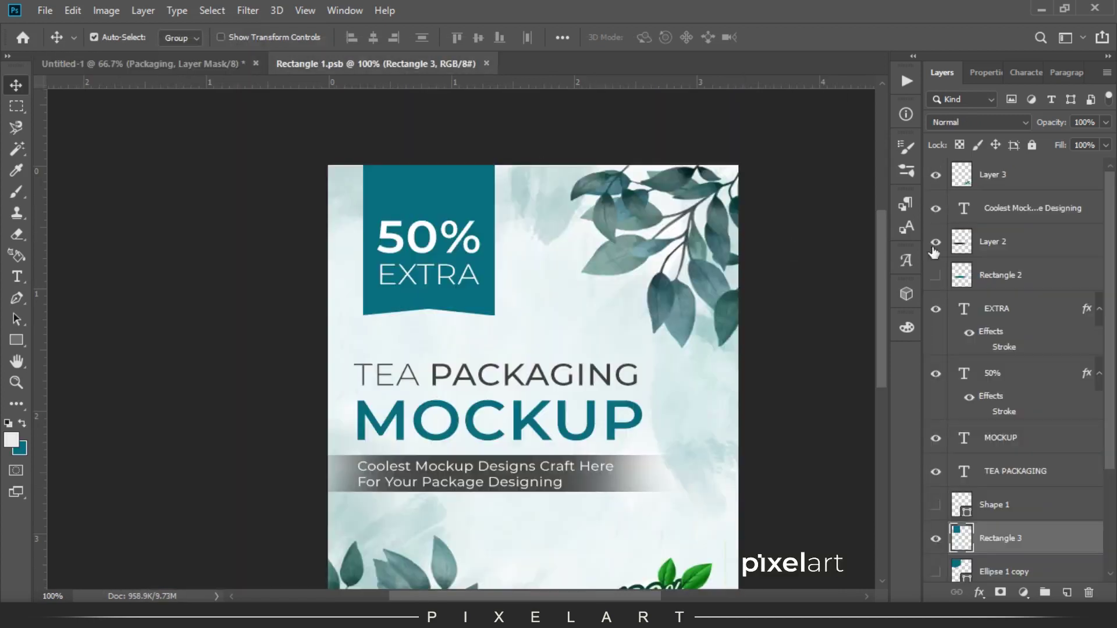
Shift the banner with its 50% and EXTRA text slightly right.
{"action": "left_click", "coordinate": [992, 373], "text": "ctrl"}
{"action": "left_click", "coordinate": [996, 308], "text": "ctrl"}
{"action": "left_click", "coordinate": [94, 37]}
{"action": "left_click_drag", "start_coordinate": [310, 186], "coordinate": [340, 187]}
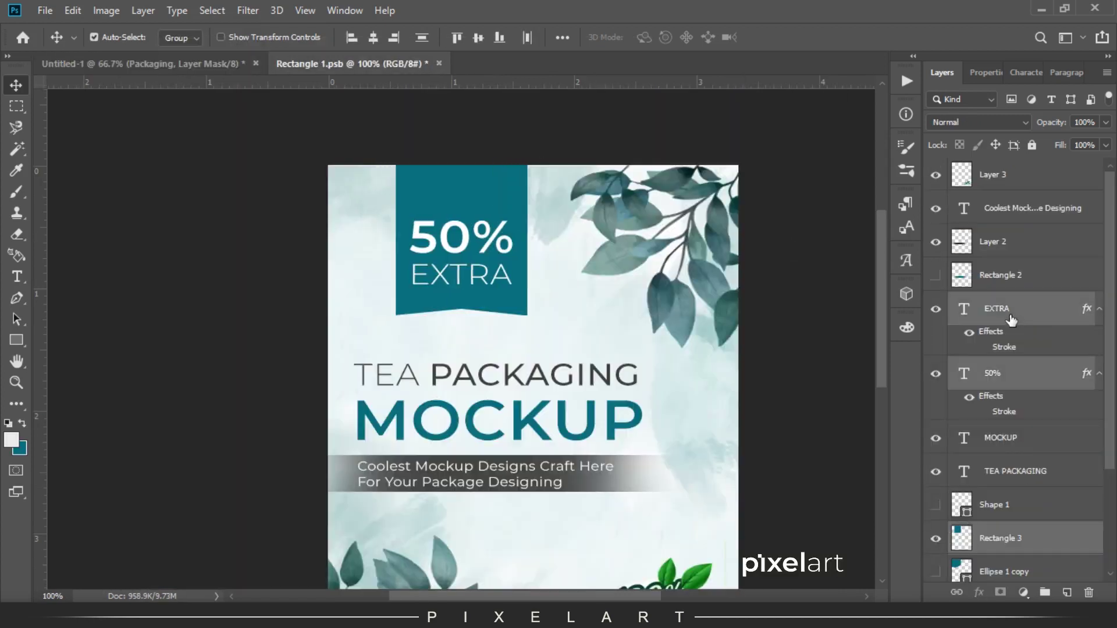
Save again, review the mockup, and load the Organic badge's pixels as a selection.
{"action": "left_click", "coordinate": [45, 10]}
{"action": "left_click", "coordinate": [35, 165]}
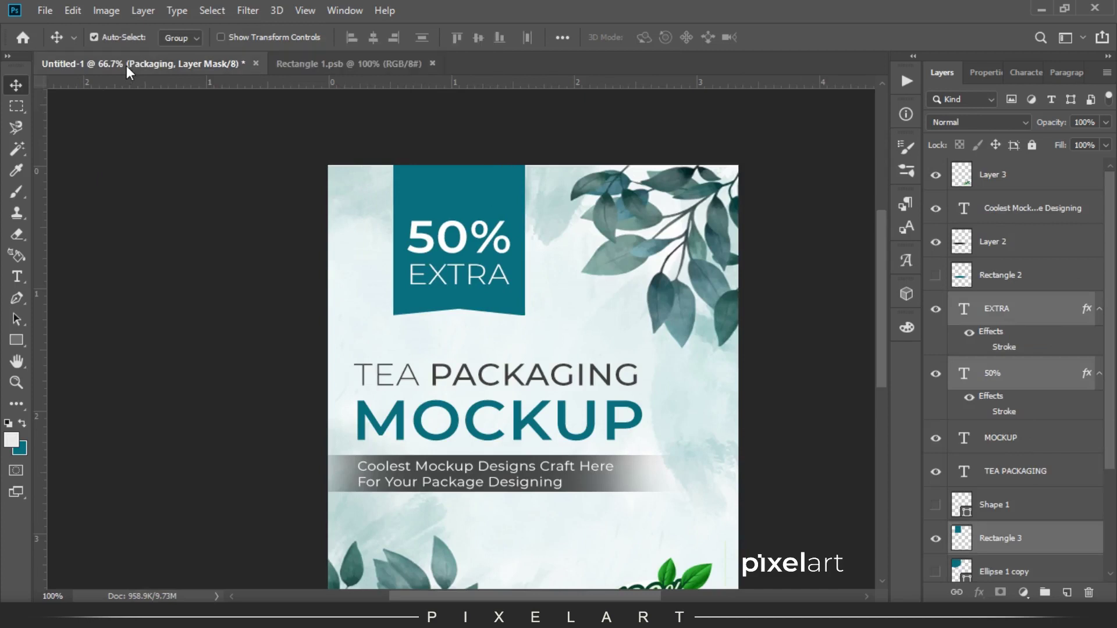
{"action": "left_click", "coordinate": [126, 65]}
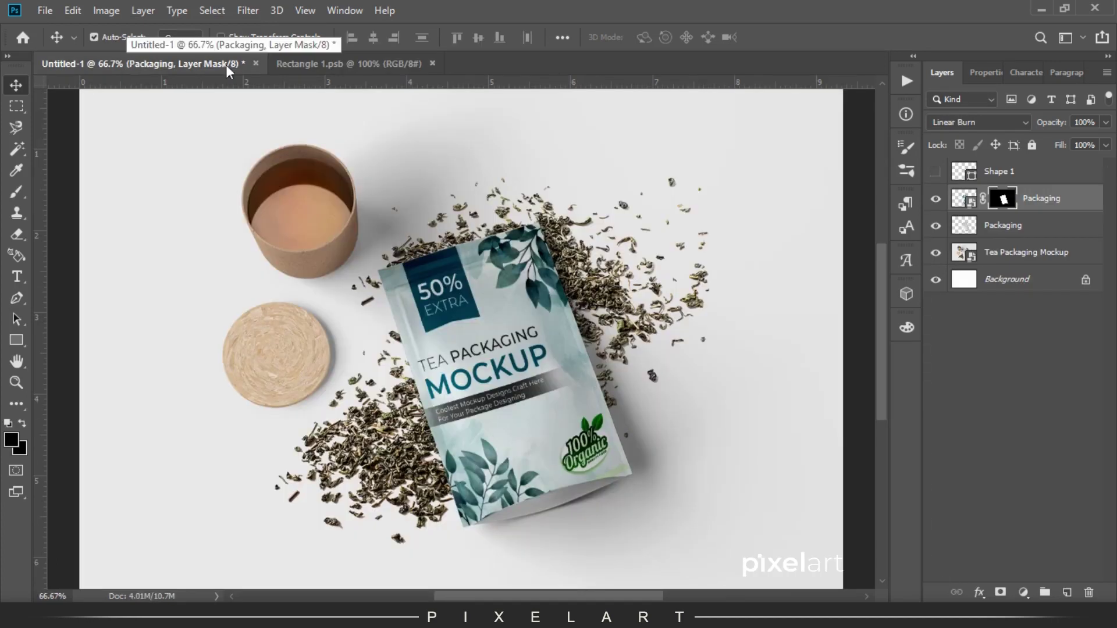
{"action": "left_click", "coordinate": [350, 64]}
{"action": "left_click", "coordinate": [989, 174]}
Fill a new layer over the badge with teal and blend it in Color mode.
{"action": "key", "text": "ctrl+shift+n"}
{"action": "key", "text": "Return"}
{"action": "key", "text": "ctrl+BackSpace"}
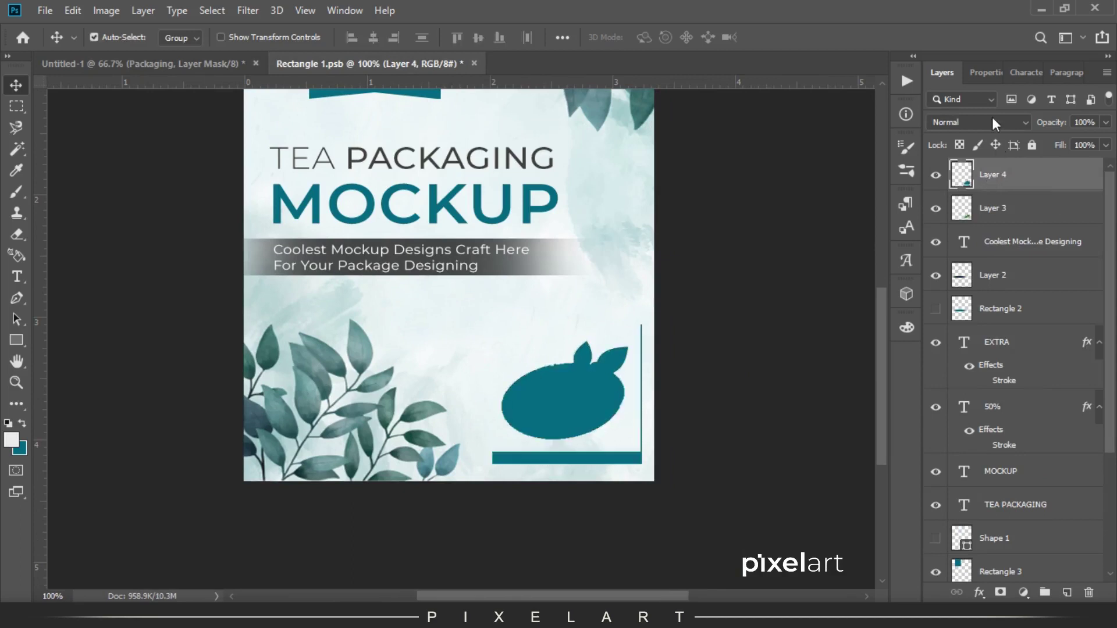
{"action": "left_click", "coordinate": [992, 121]}
{"action": "left_click", "coordinate": [962, 504]}
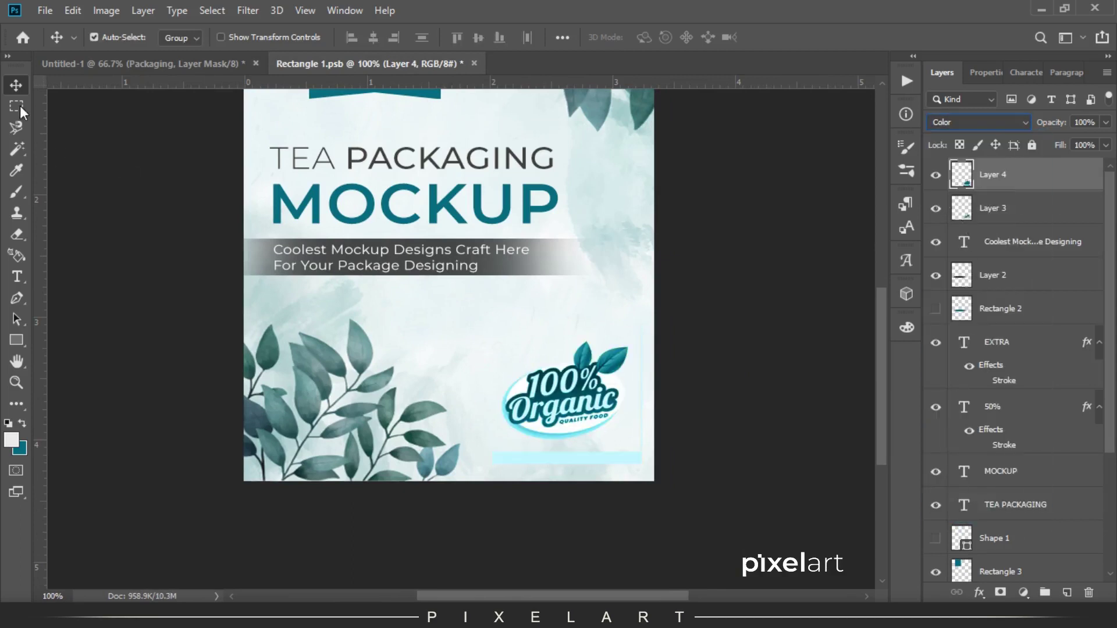
Switch to the Eraser on the badge layer and zoom in on the Organic badge.
{"action": "key", "text": "e"}
{"action": "key", "text": "alt+bracketleft"}
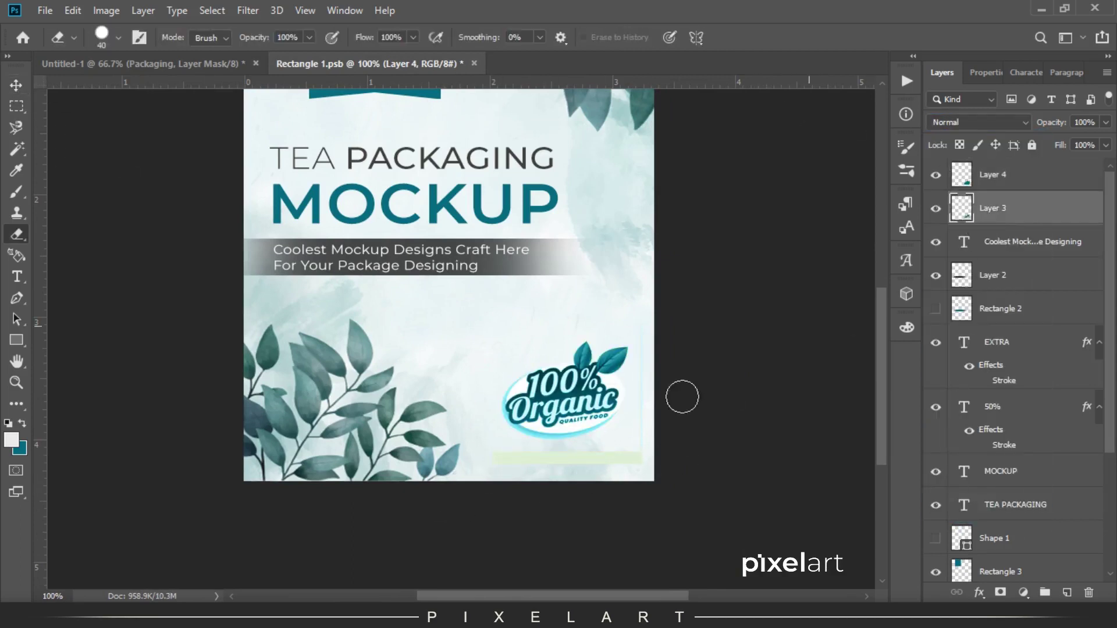
{"action": "key", "text": "v"}
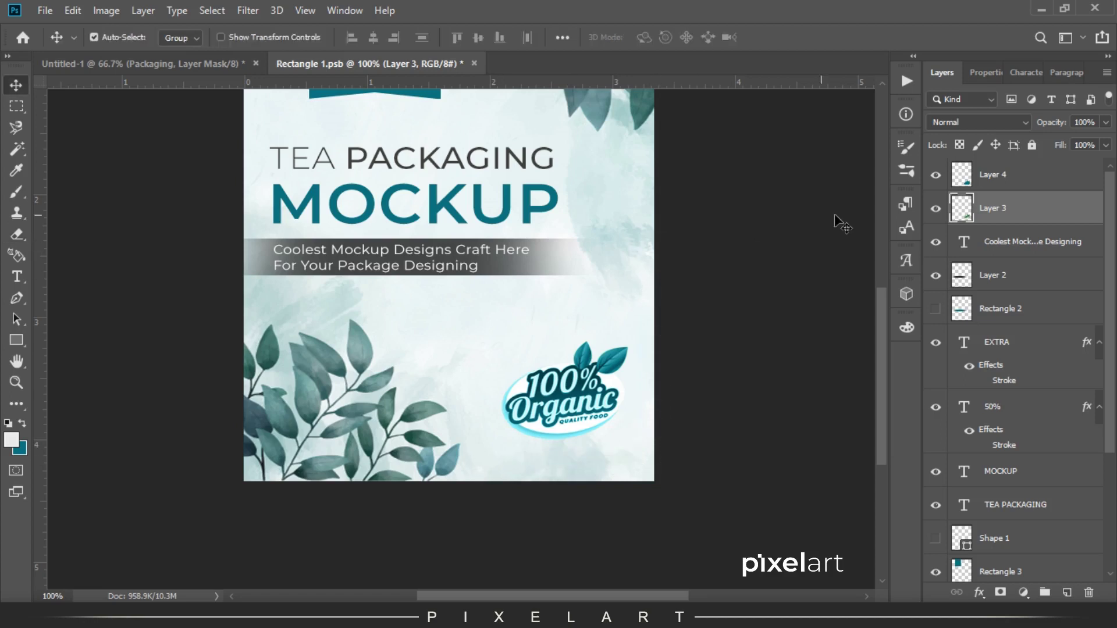
{"action": "scroll", "coordinate": [373, 272], "scroll_direction": "up", "scroll_amount": 1}
{"action": "left_click_drag", "start_coordinate": [627, 436], "coordinate": [441, 385]}
Magic-wand select the 1 in the badge's 100%, then zoom back out.
{"action": "right_click", "coordinate": [10, 154]}
{"action": "left_click", "coordinate": [87, 163]}
{"action": "left_click", "coordinate": [511, 428]}
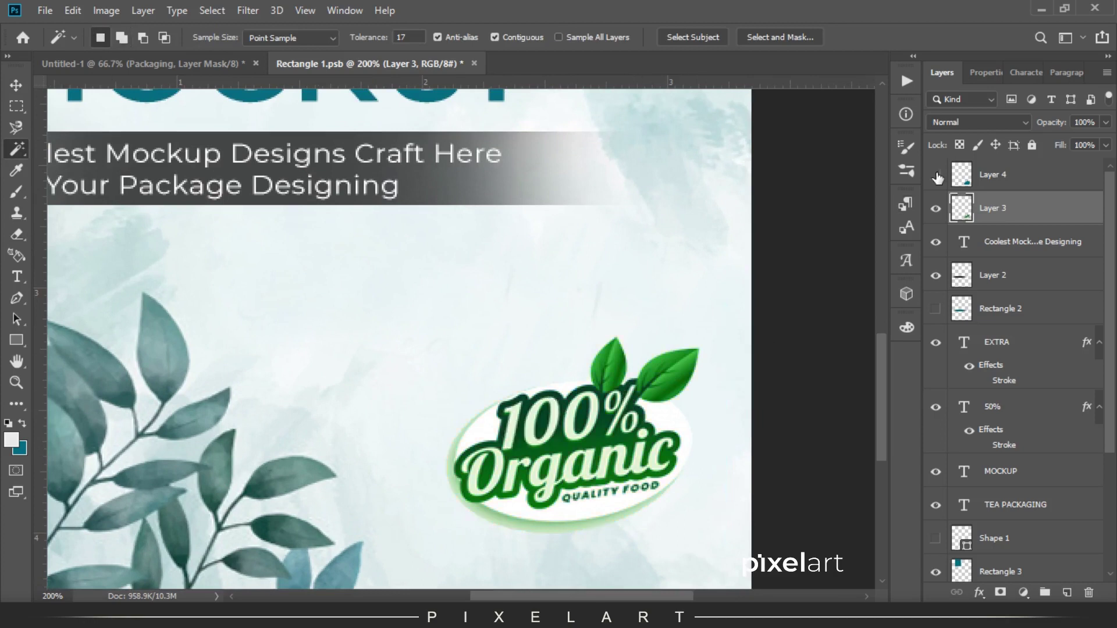
{"action": "key", "text": "v"}
{"action": "scroll", "coordinate": [680, 342], "scroll_direction": "down", "scroll_amount": 2}
Save the label and view the finished tea-pouch mockup in Untitled-1.
{"action": "left_click", "coordinate": [44, 10]}
{"action": "left_click", "coordinate": [110, 162]}
{"action": "left_click", "coordinate": [127, 65]}
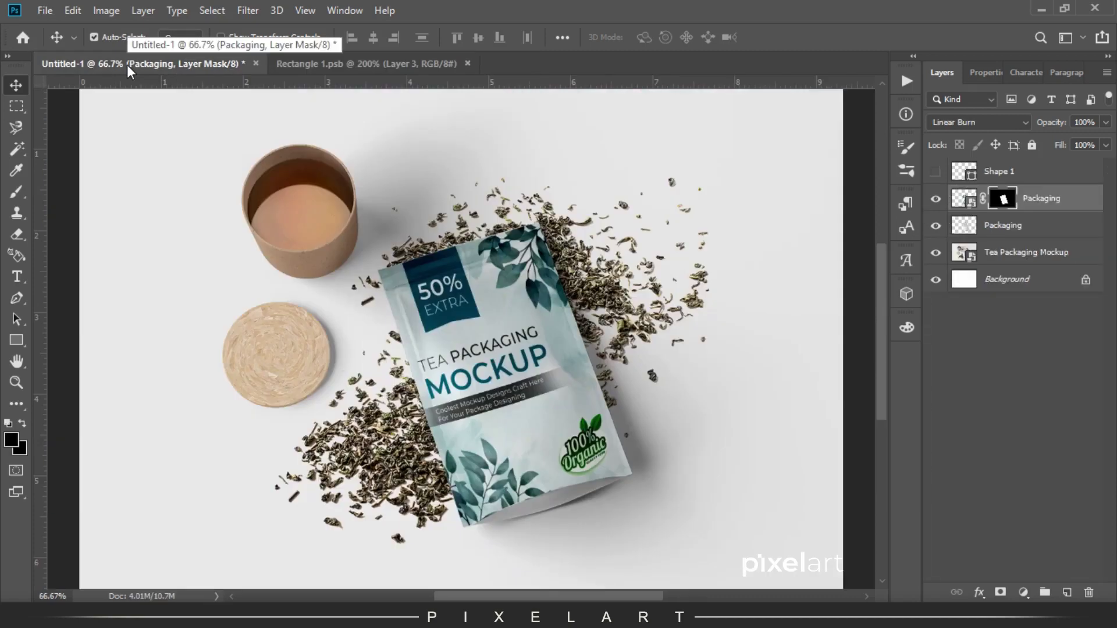